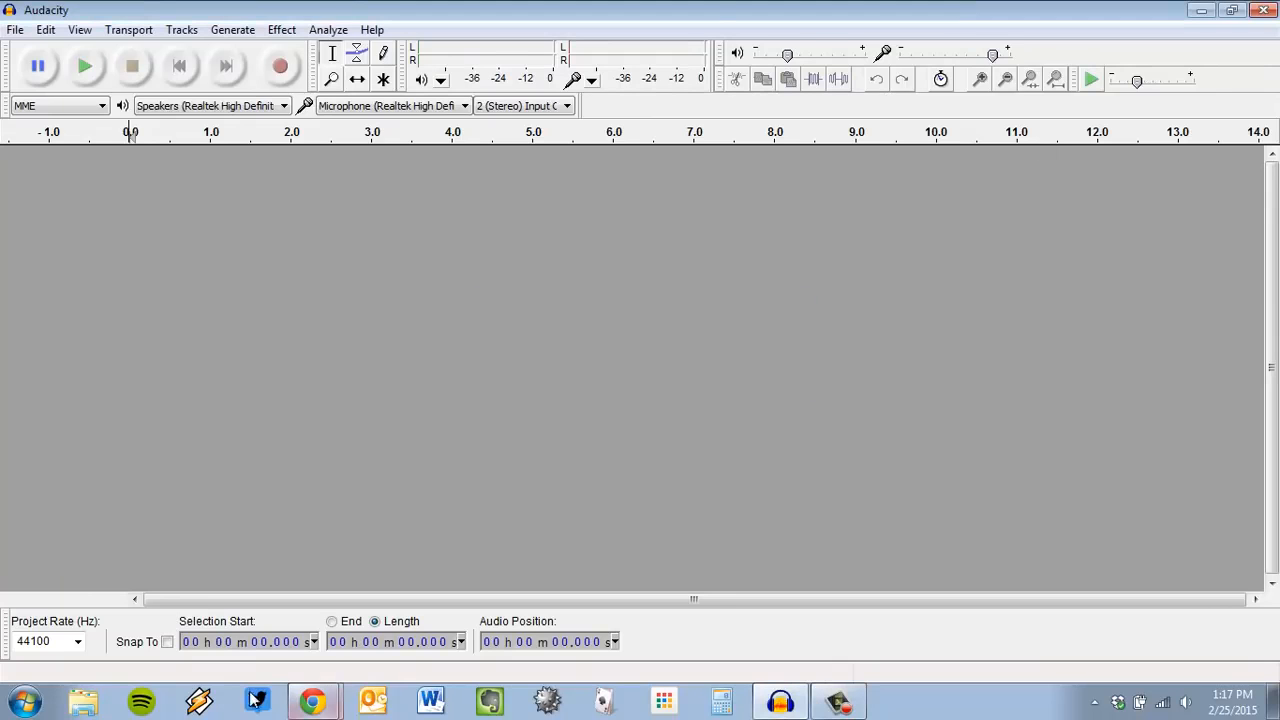
- Open the Audacity manual's tutorial on mixing a narration with background music in Chrome, and return to Audacity
{"action": "left_click", "coordinate": [310, 700]}
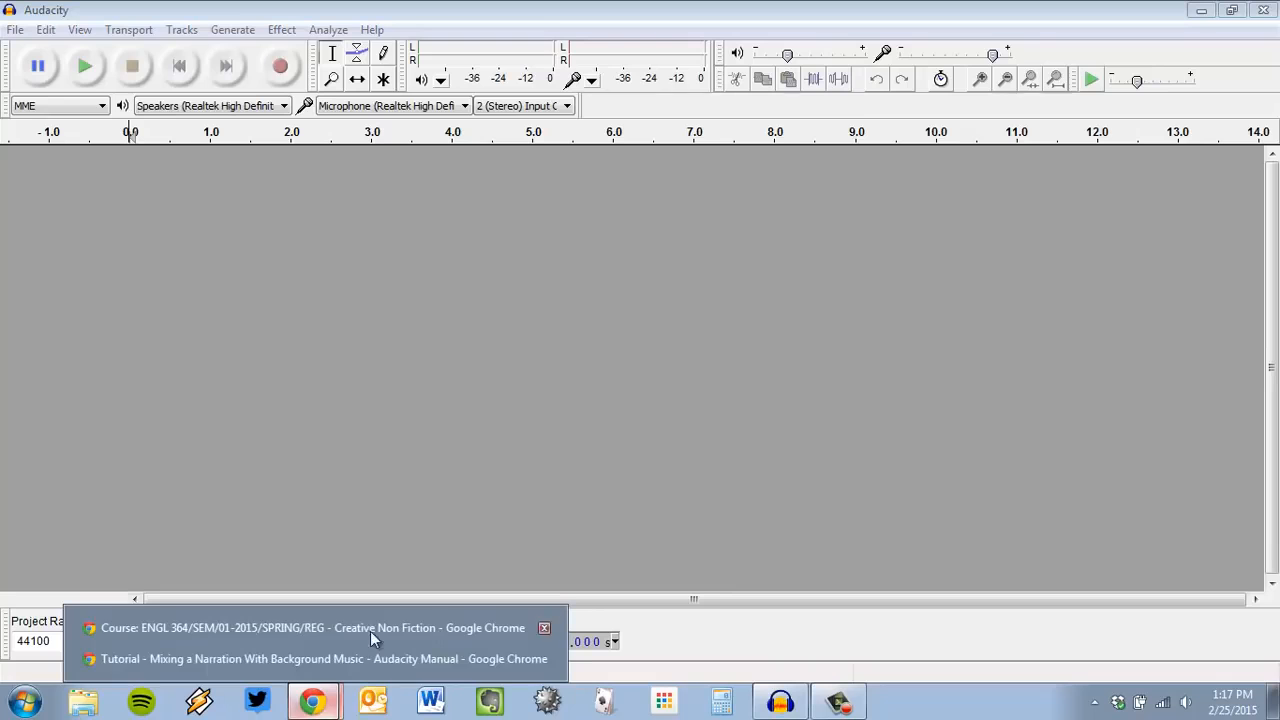
{"action": "left_click", "coordinate": [325, 657]}
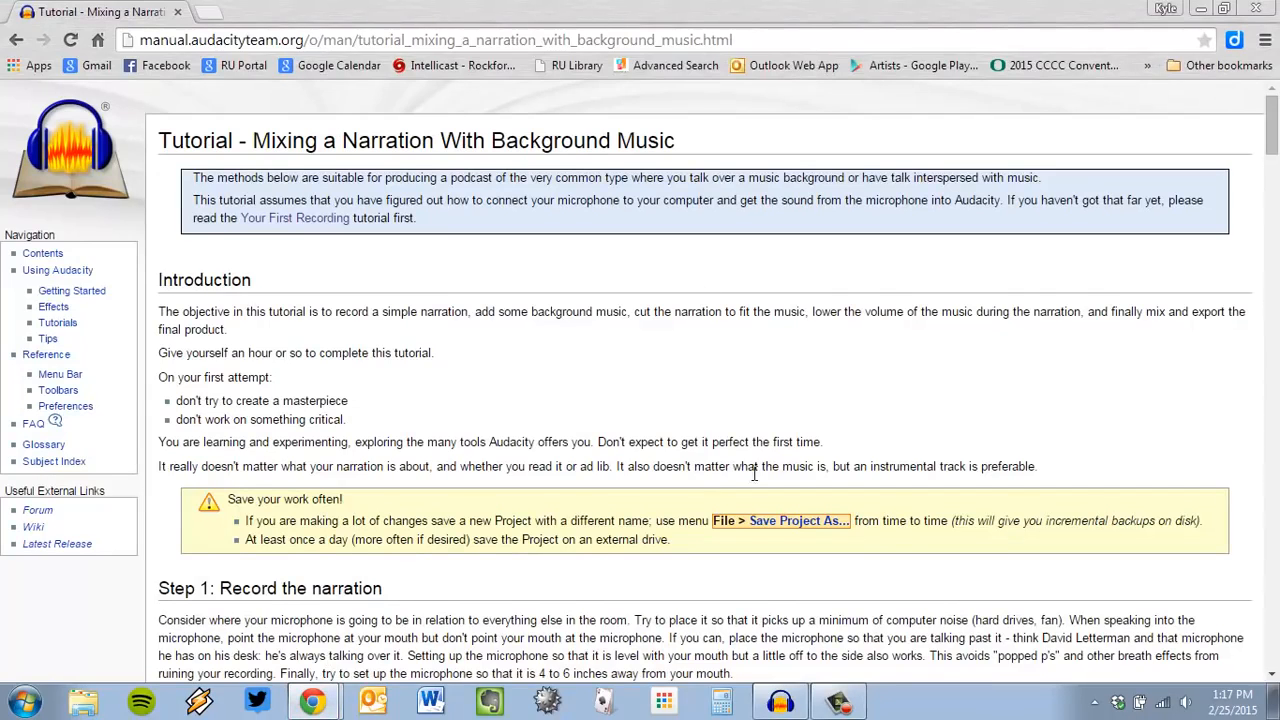
{"action": "left_click", "coordinate": [783, 703]}
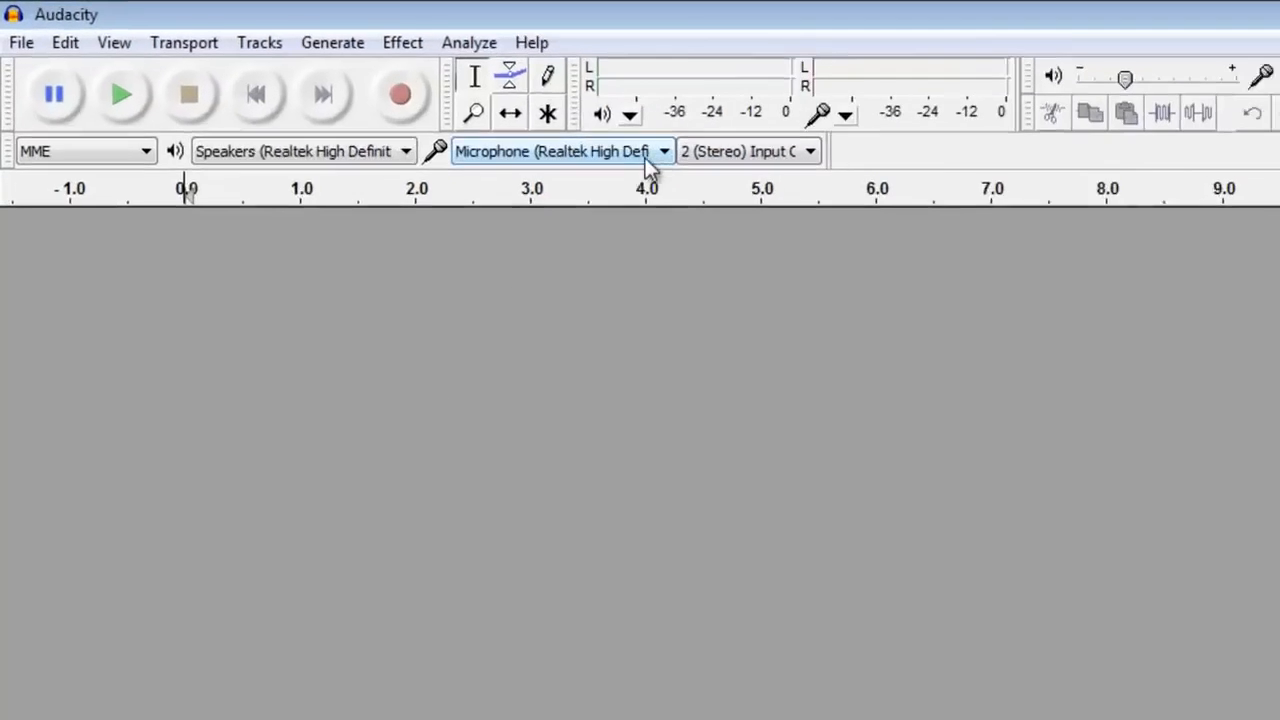
- Set the recording device to the Yeti Stereo Microphone and start monitoring the input level
{"action": "left_click", "coordinate": [845, 196]}
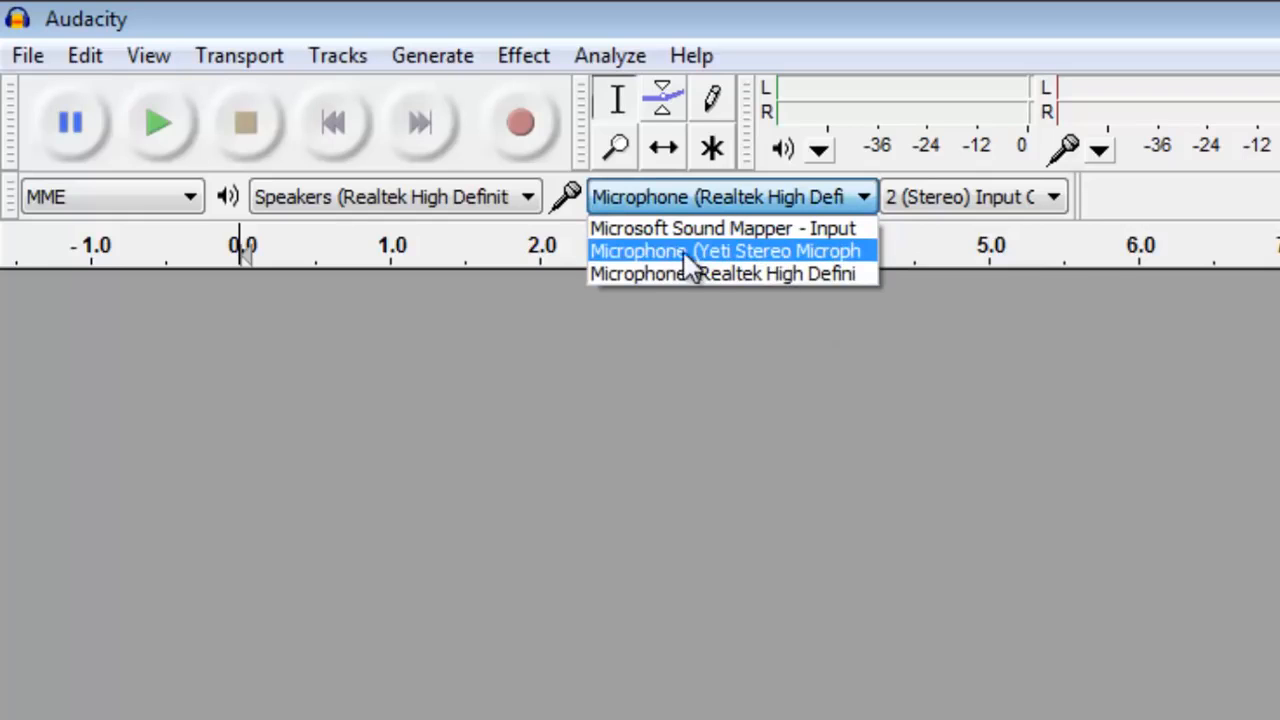
{"action": "left_click", "coordinate": [738, 252]}
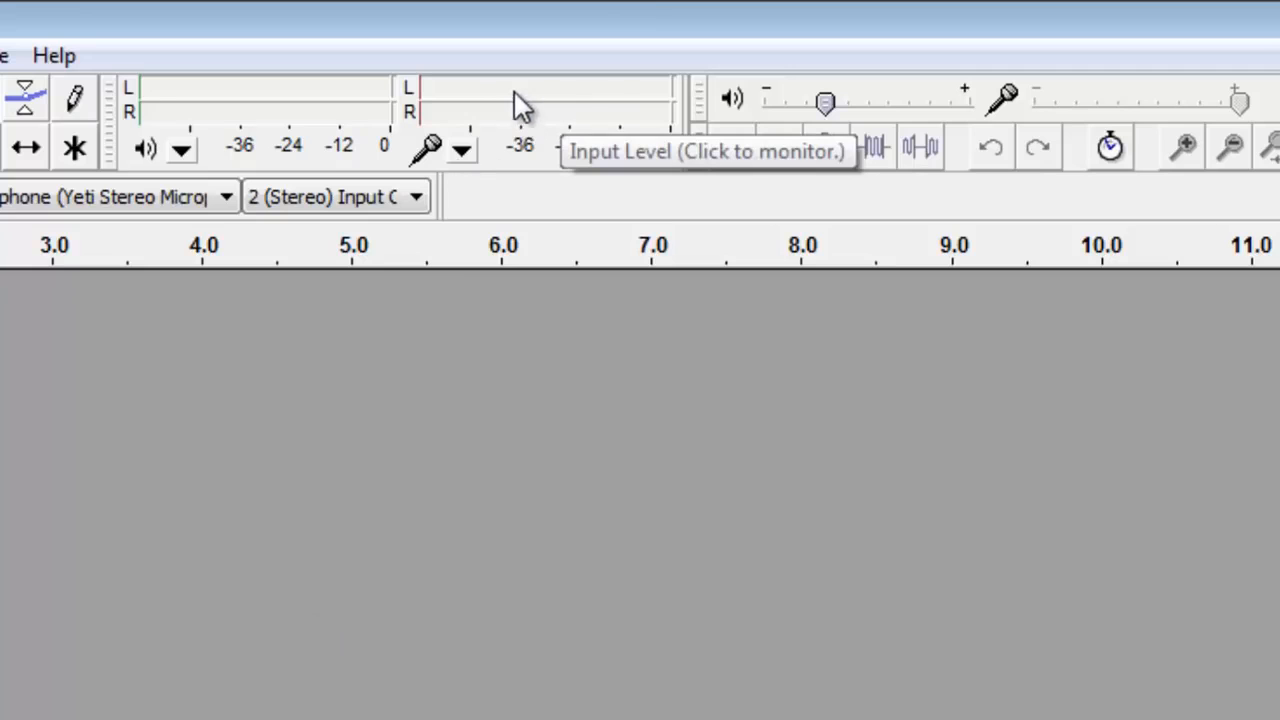
{"action": "left_click", "coordinate": [531, 112]}
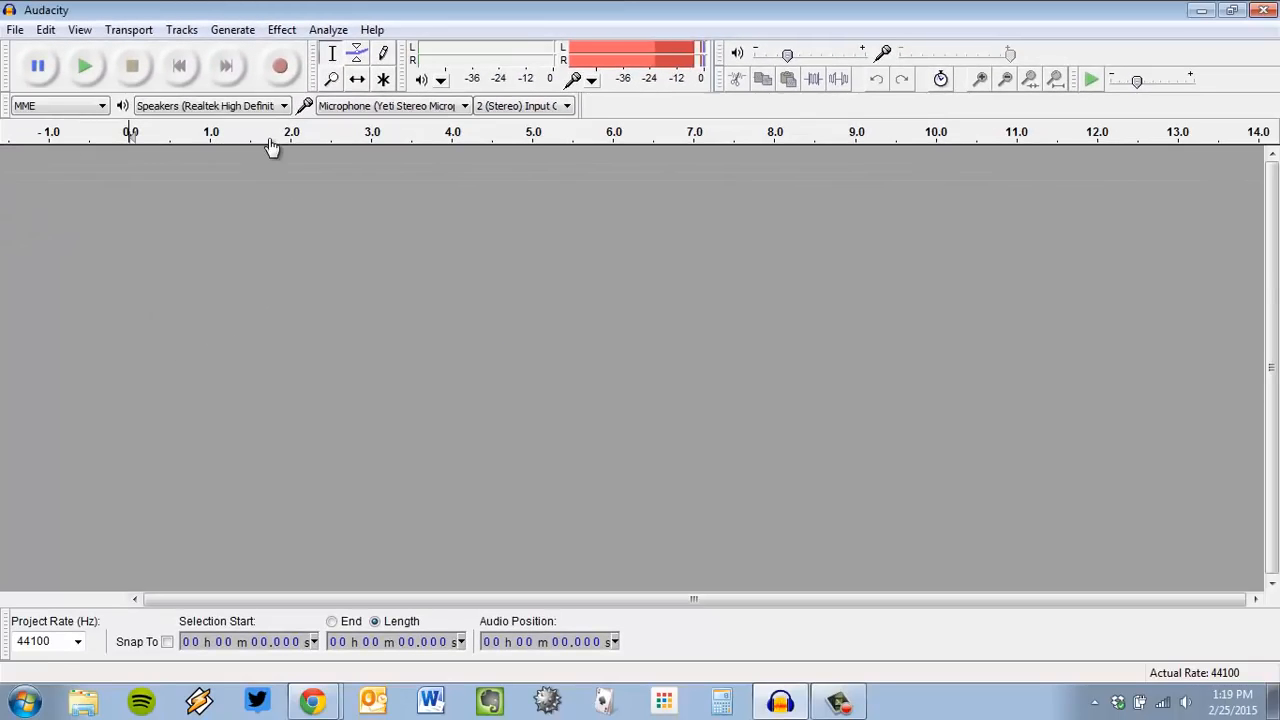
- Record a narration of about 38 seconds and fit the whole recording in the window
{"action": "left_click", "coordinate": [281, 67]}
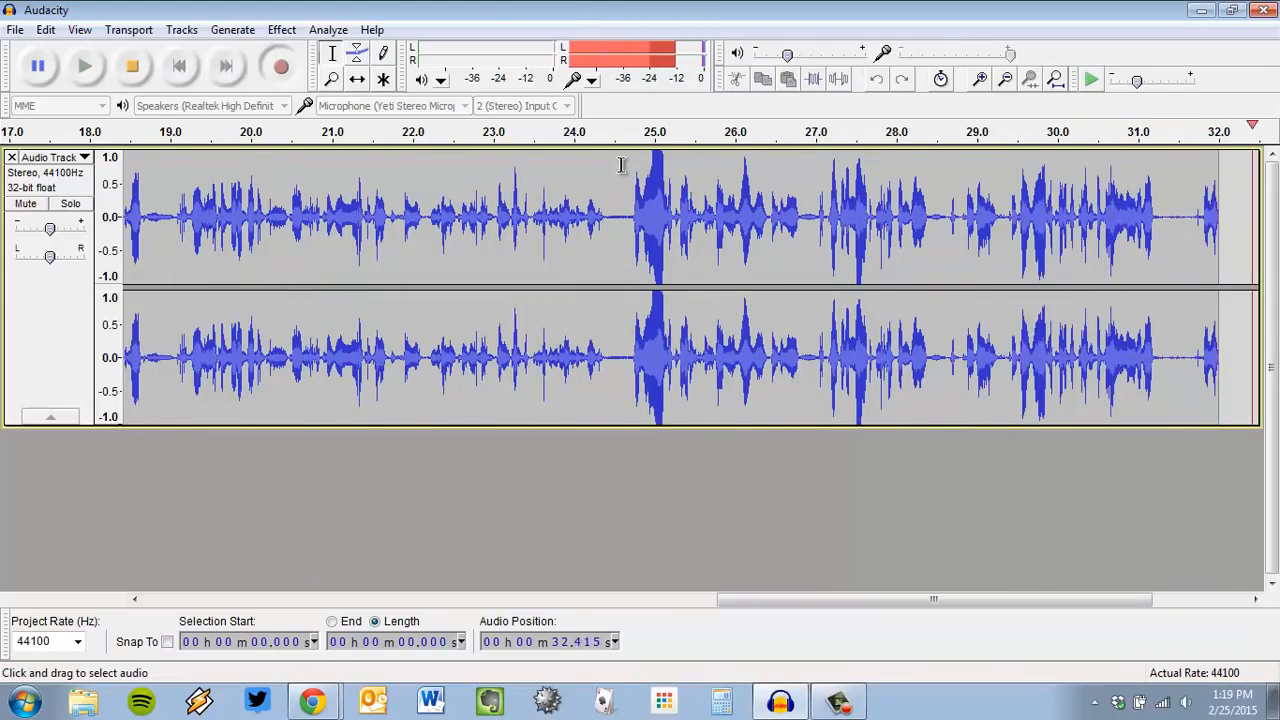
{"action": "left_click", "coordinate": [141, 68]}
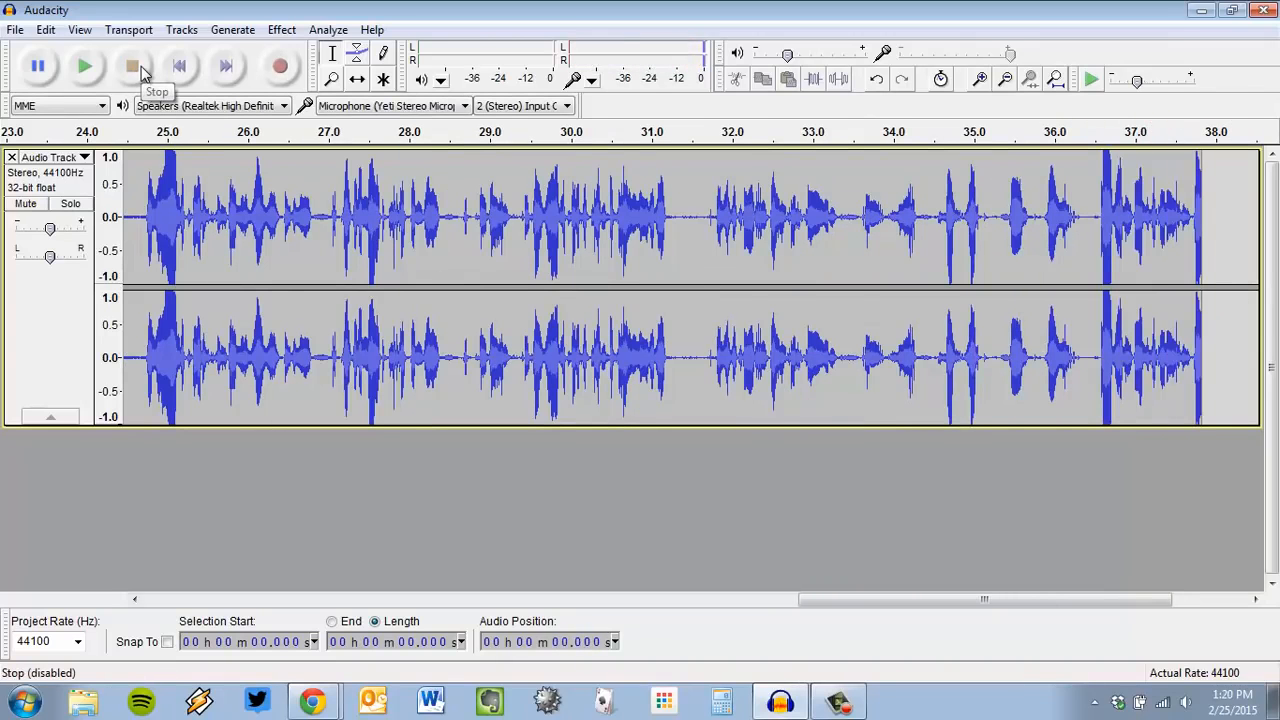
{"action": "left_click_drag", "start_coordinate": [873, 604], "coordinate": [249, 600]}
{"action": "left_click", "coordinate": [80, 30]}
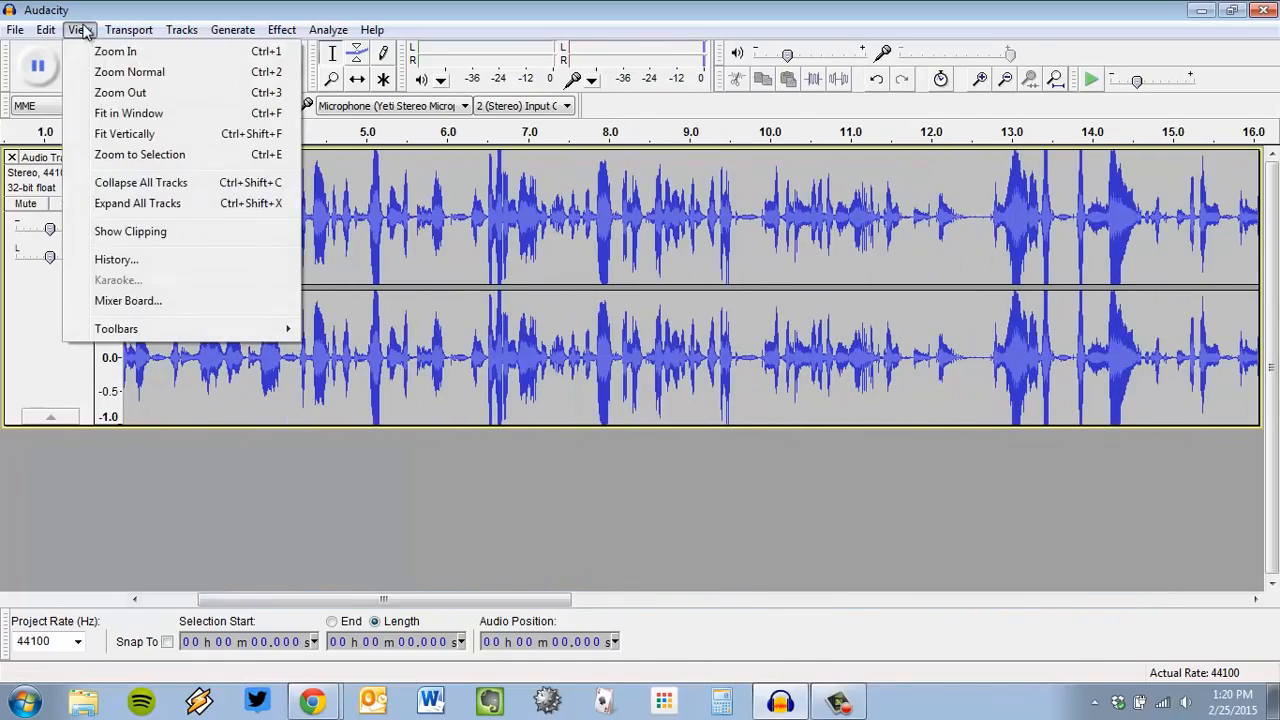
{"action": "left_click", "coordinate": [125, 113]}
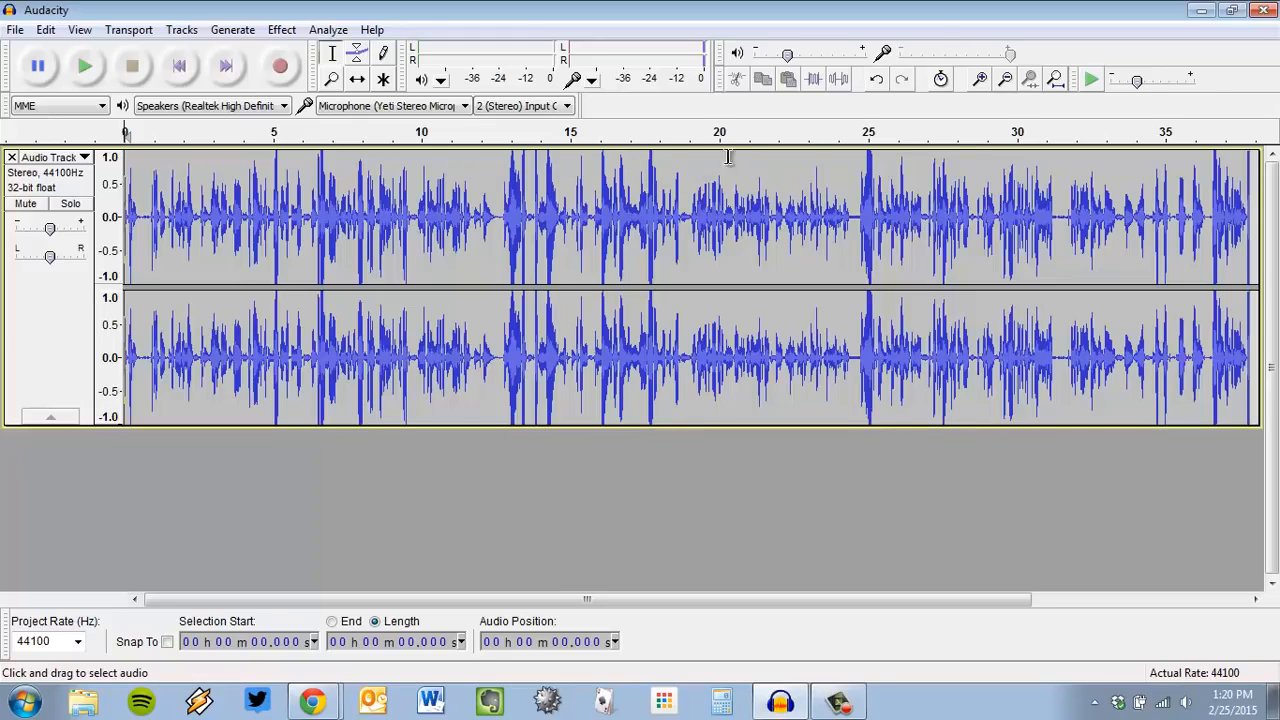
- Try selections on the narration: the whole track, and an 11-second range starting at about 19.7 seconds
{"action": "double_click", "coordinate": [483, 238]}
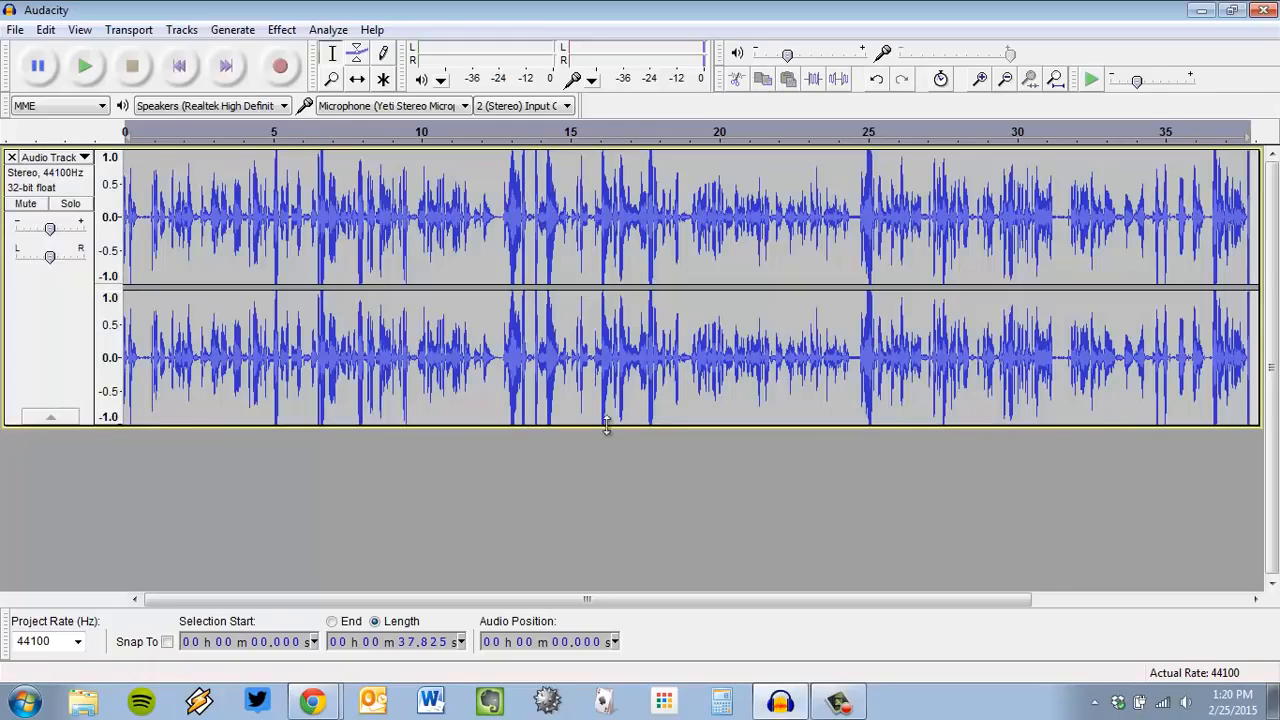
{"action": "left_click", "coordinate": [32, 313]}
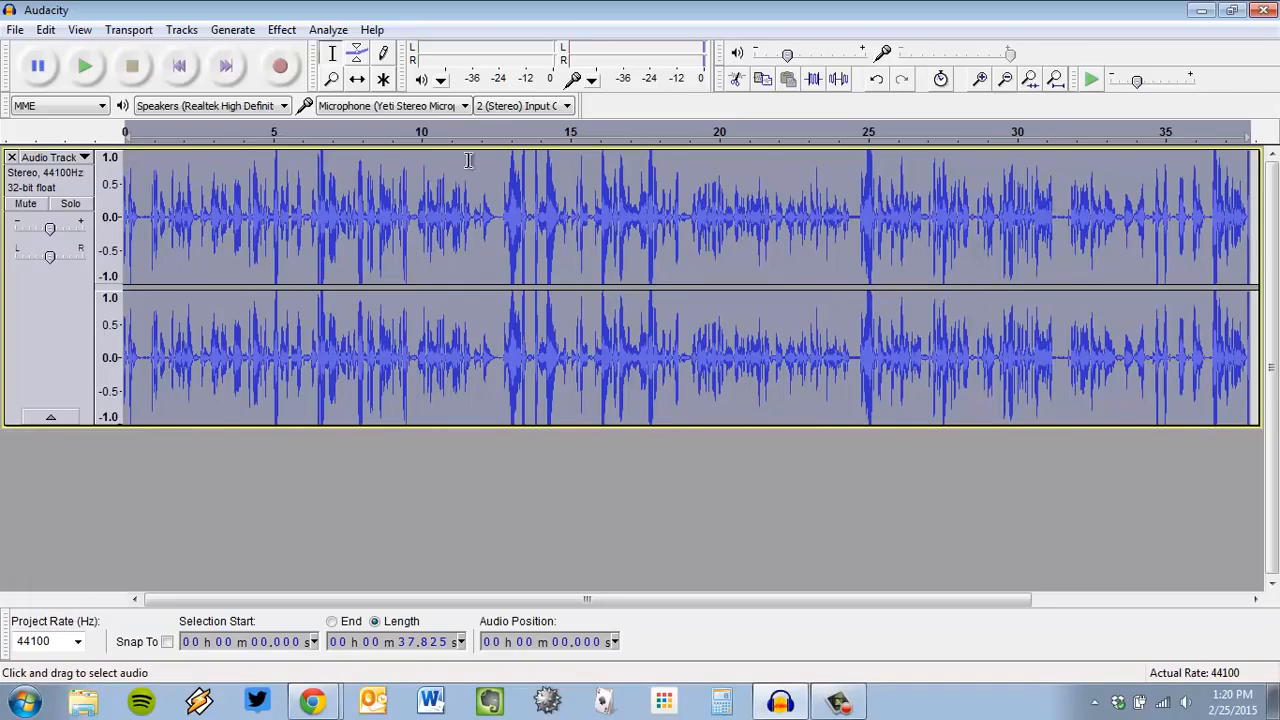
{"action": "left_click", "coordinate": [351, 201]}
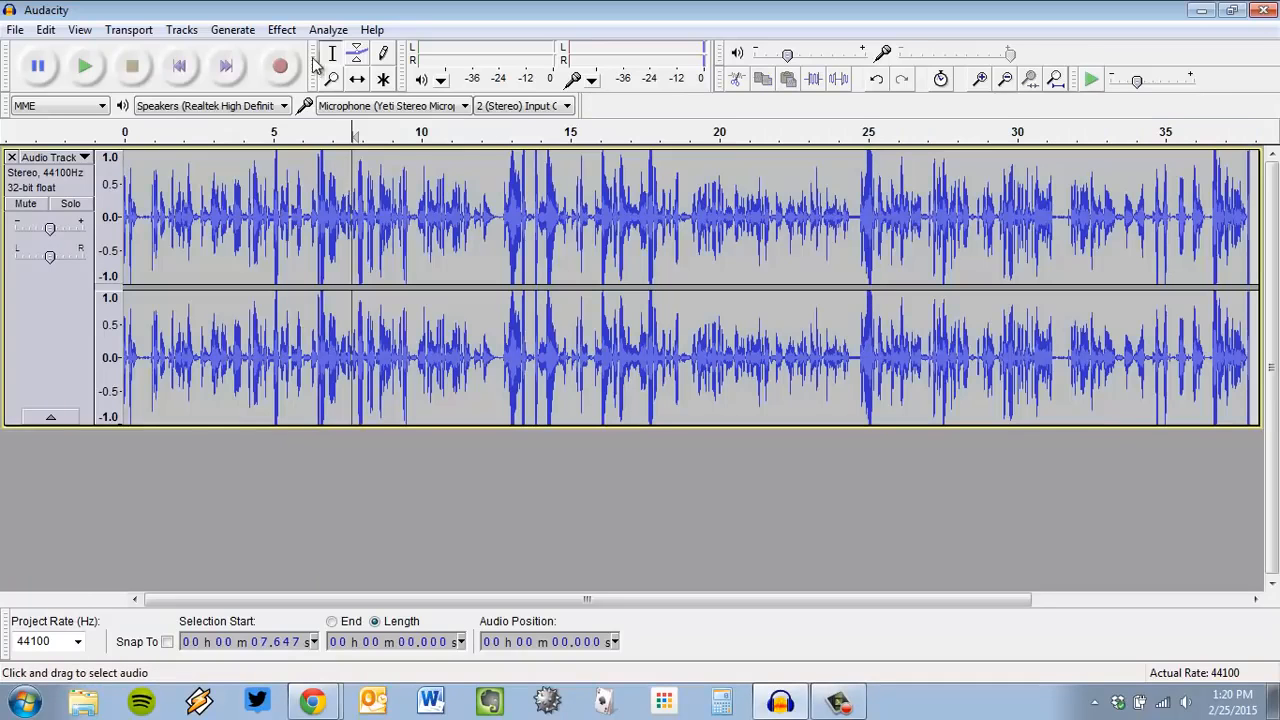
{"action": "left_click_drag", "start_coordinate": [356, 204], "coordinate": [614, 203]}
{"action": "left_click_drag", "start_coordinate": [712, 204], "coordinate": [1040, 203]}
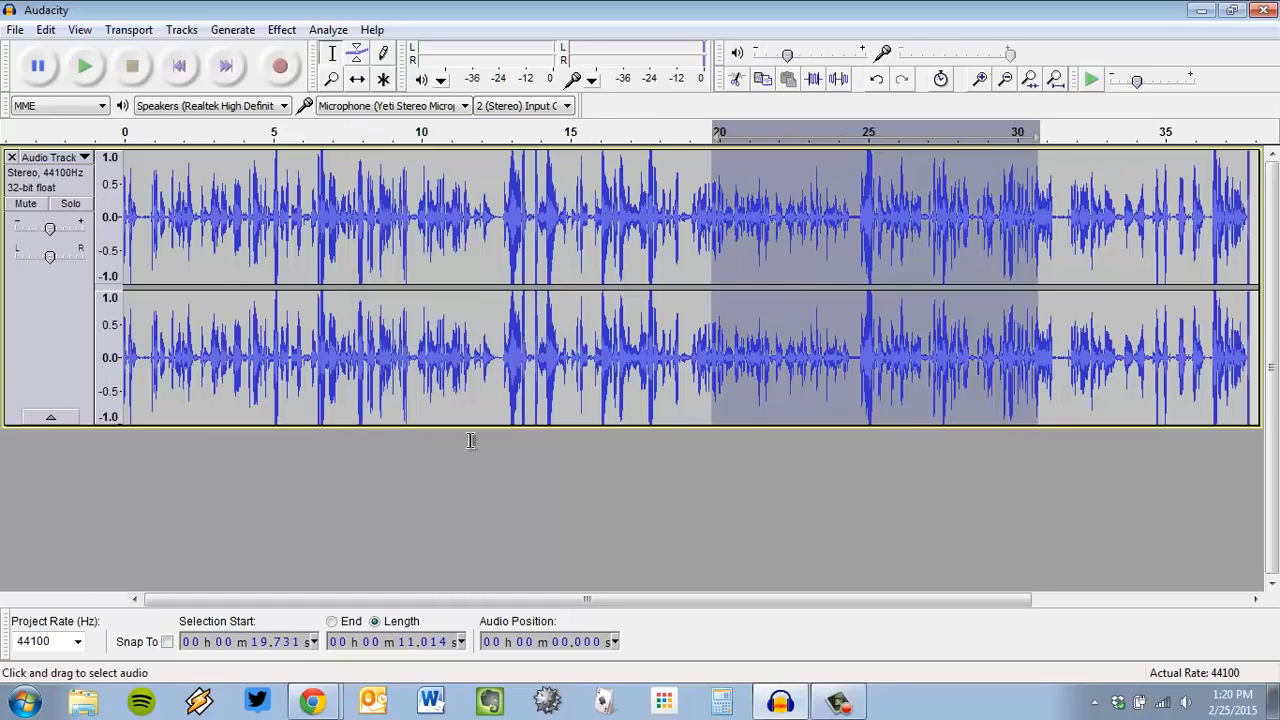
- Apply the Compressor to the whole narration with a -18 dB threshold, -80 dB noise floor and 6:1 ratio, consulting the Chrome tutorial before confirming
{"action": "left_click", "coordinate": [42, 350]}
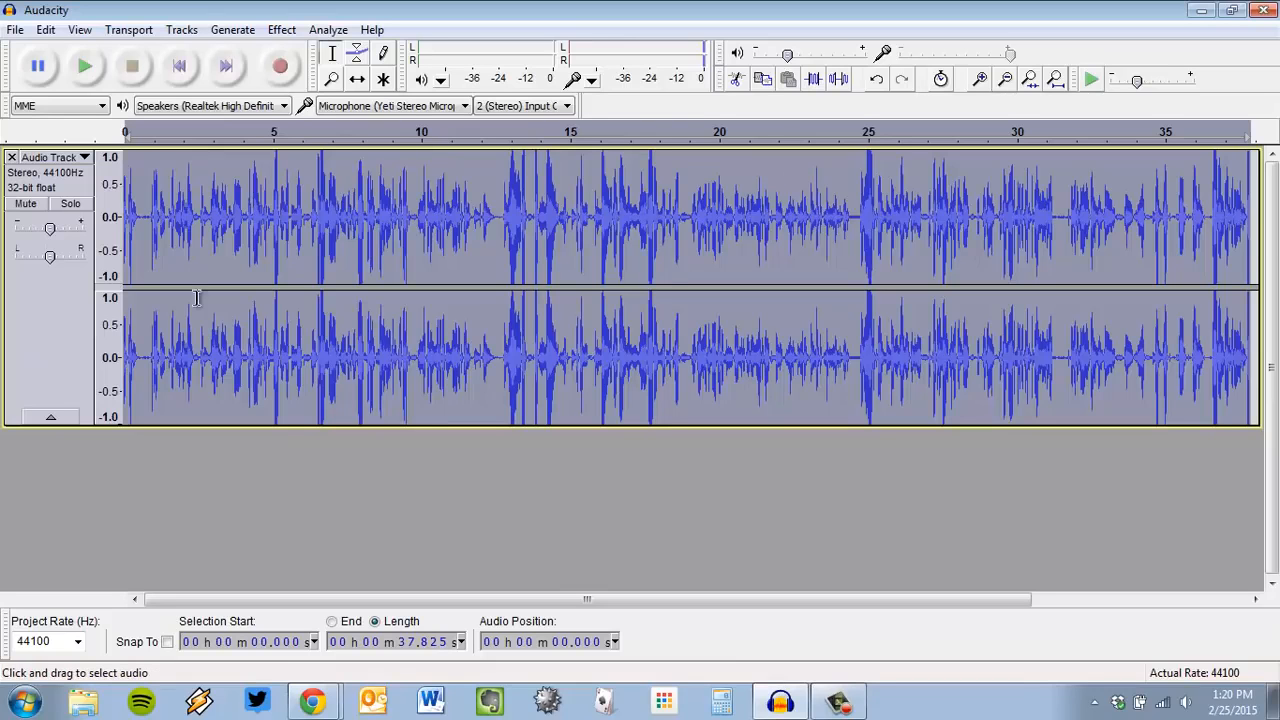
{"action": "left_click", "coordinate": [291, 33]}
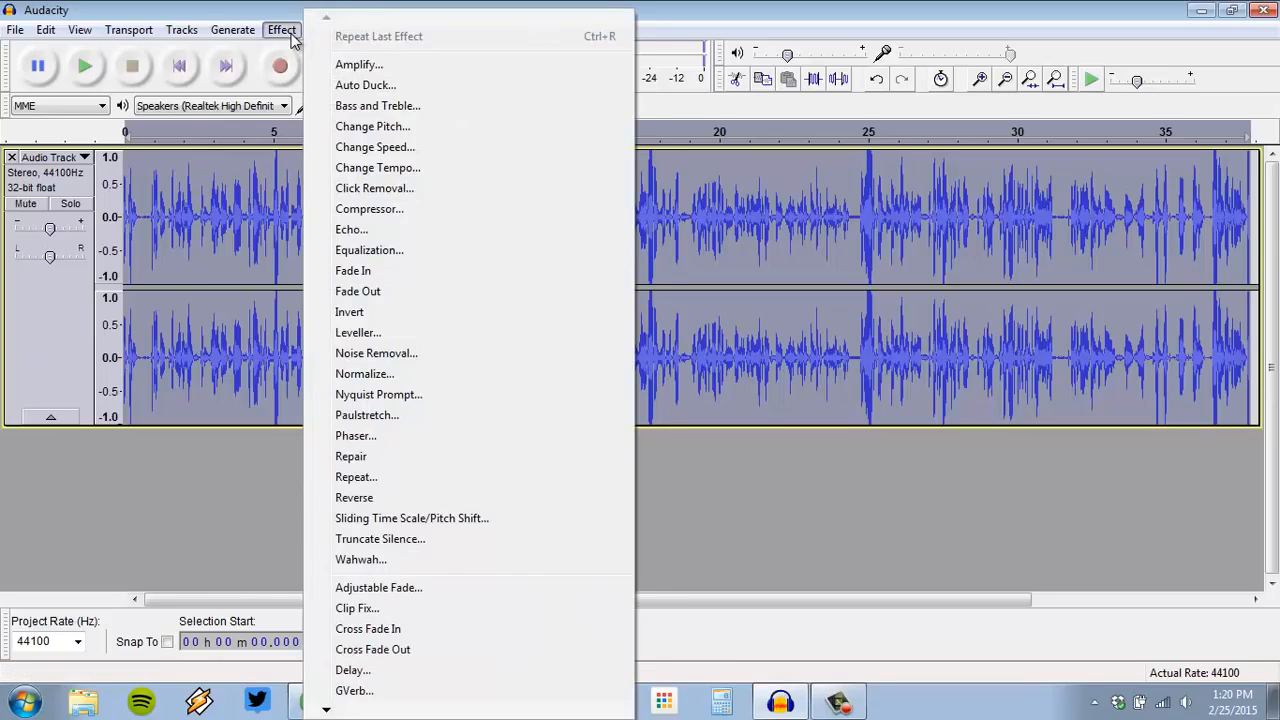
{"action": "left_click", "coordinate": [413, 216]}
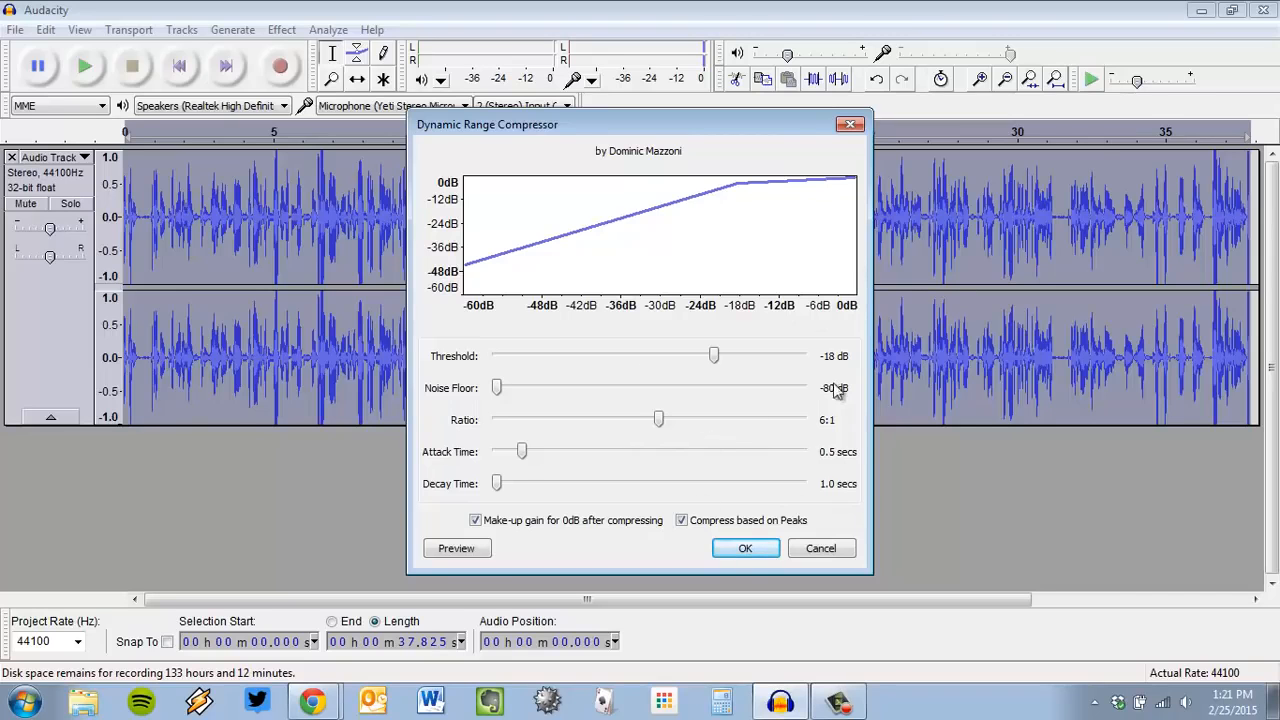
{"action": "left_click", "coordinate": [316, 702]}
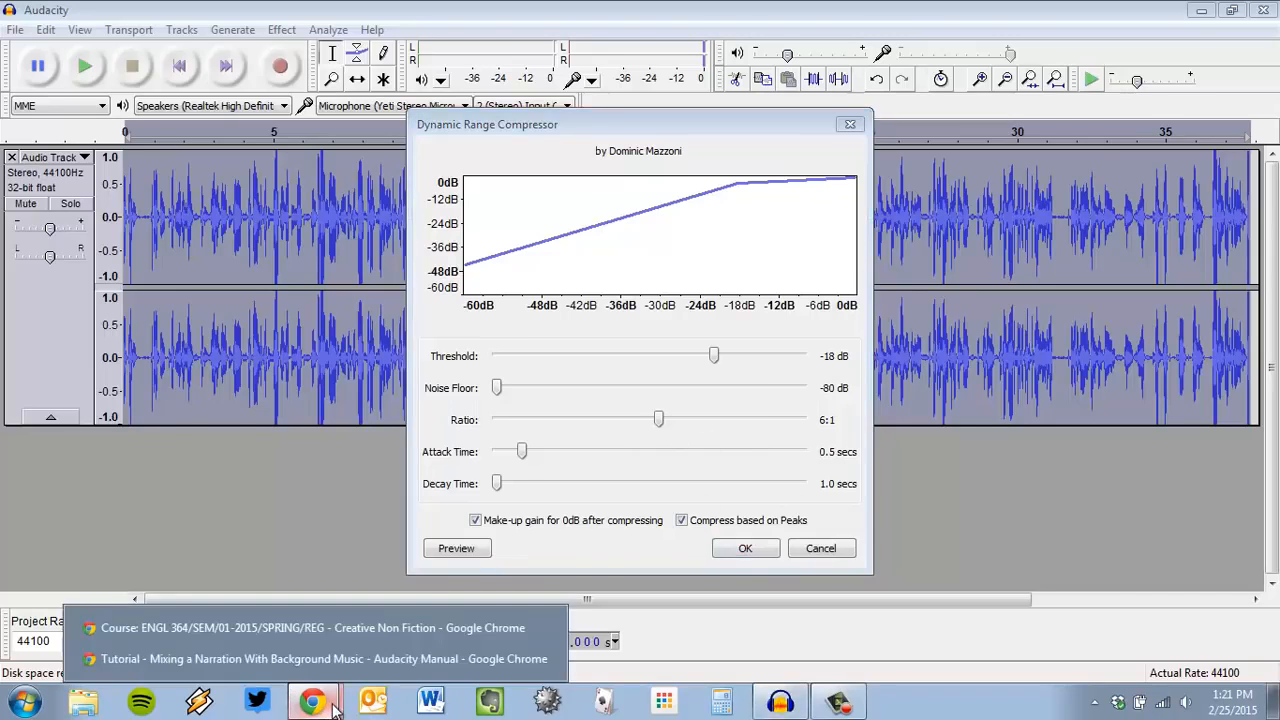
{"action": "left_click", "coordinate": [331, 662]}
{"action": "scroll", "coordinate": [744, 358], "scroll_direction": "down", "scroll_amount": 18}
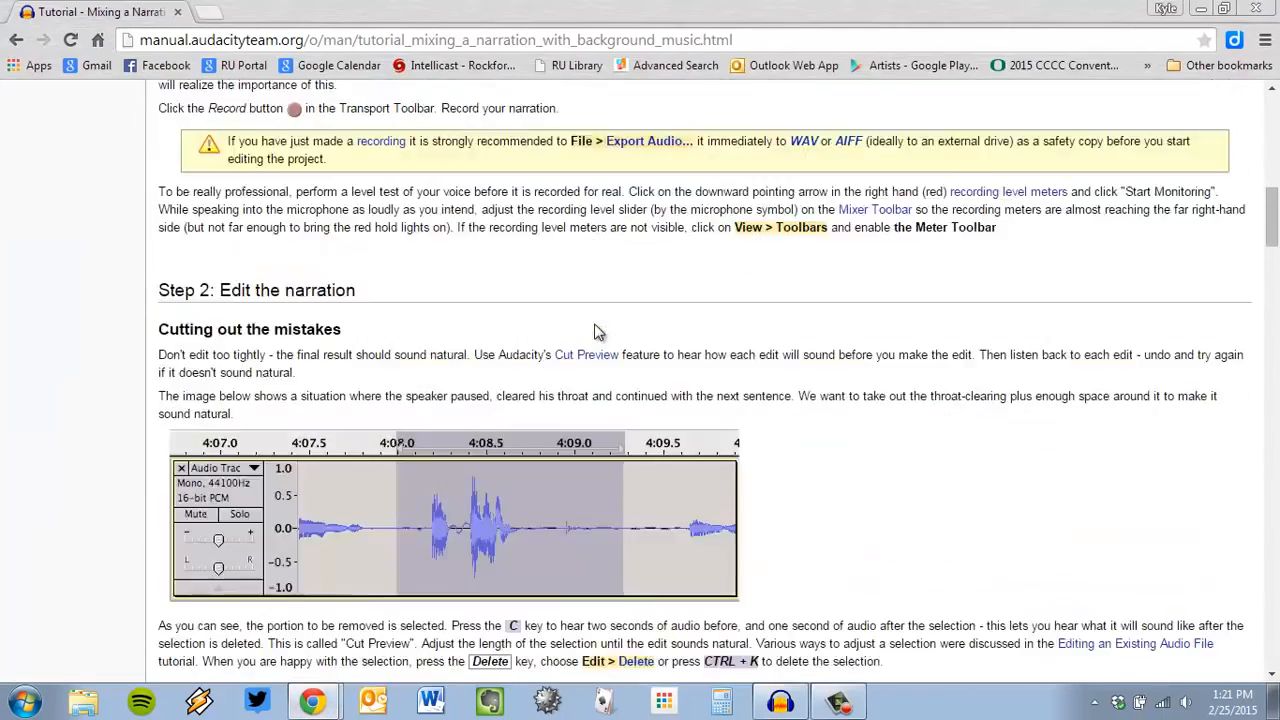
{"action": "scroll", "coordinate": [744, 358], "scroll_direction": "down", "scroll_amount": 4}
{"action": "key", "text": "alt+Tab"}
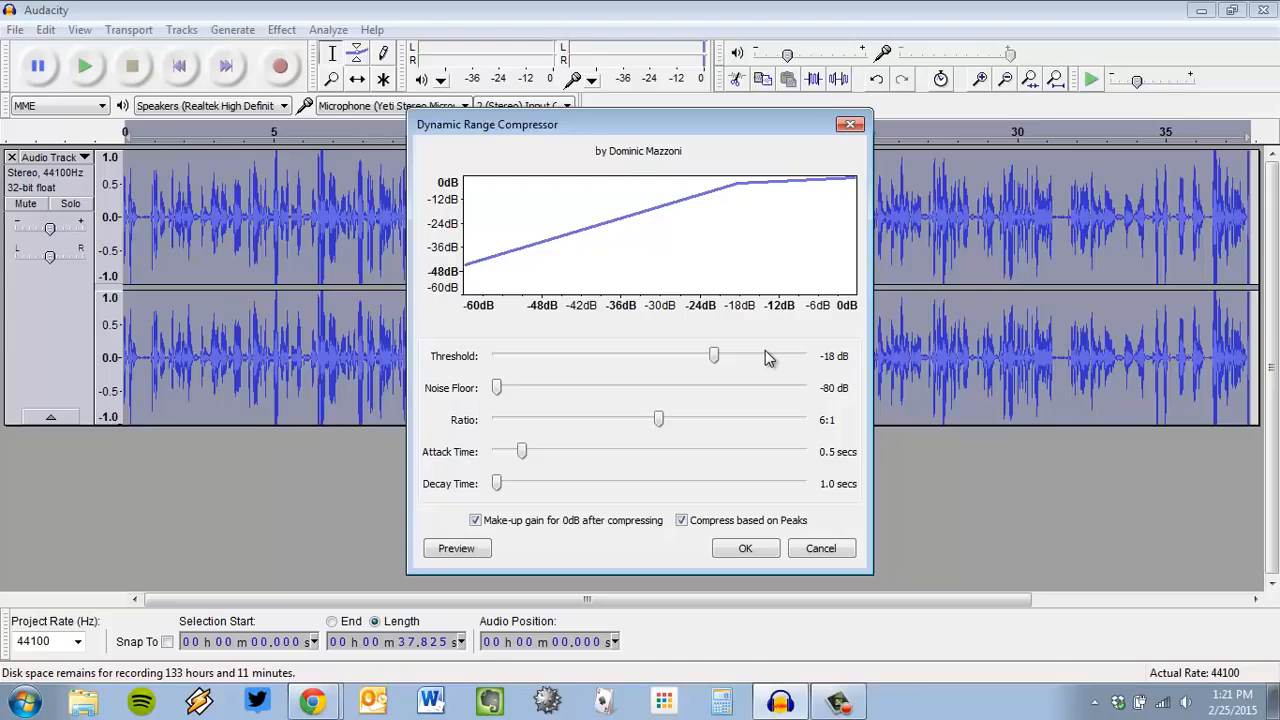
{"action": "left_click", "coordinate": [755, 550]}
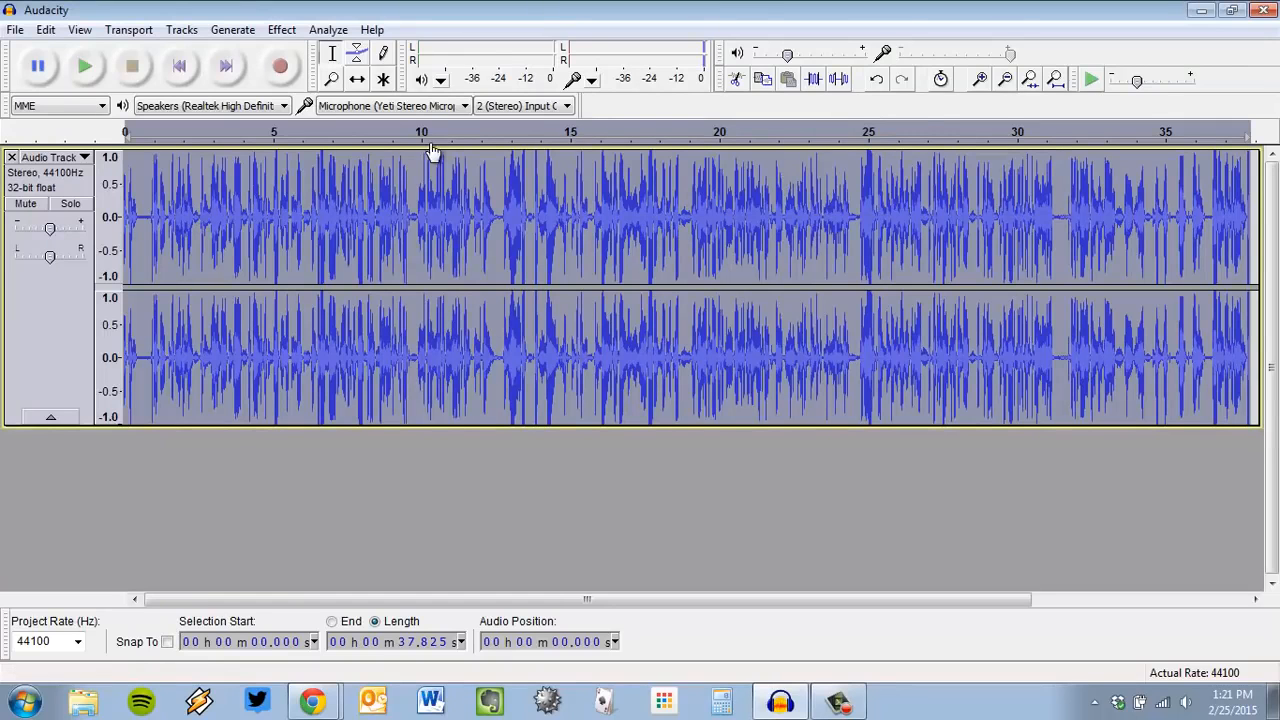
{"action": "left_click", "coordinate": [555, 198]}
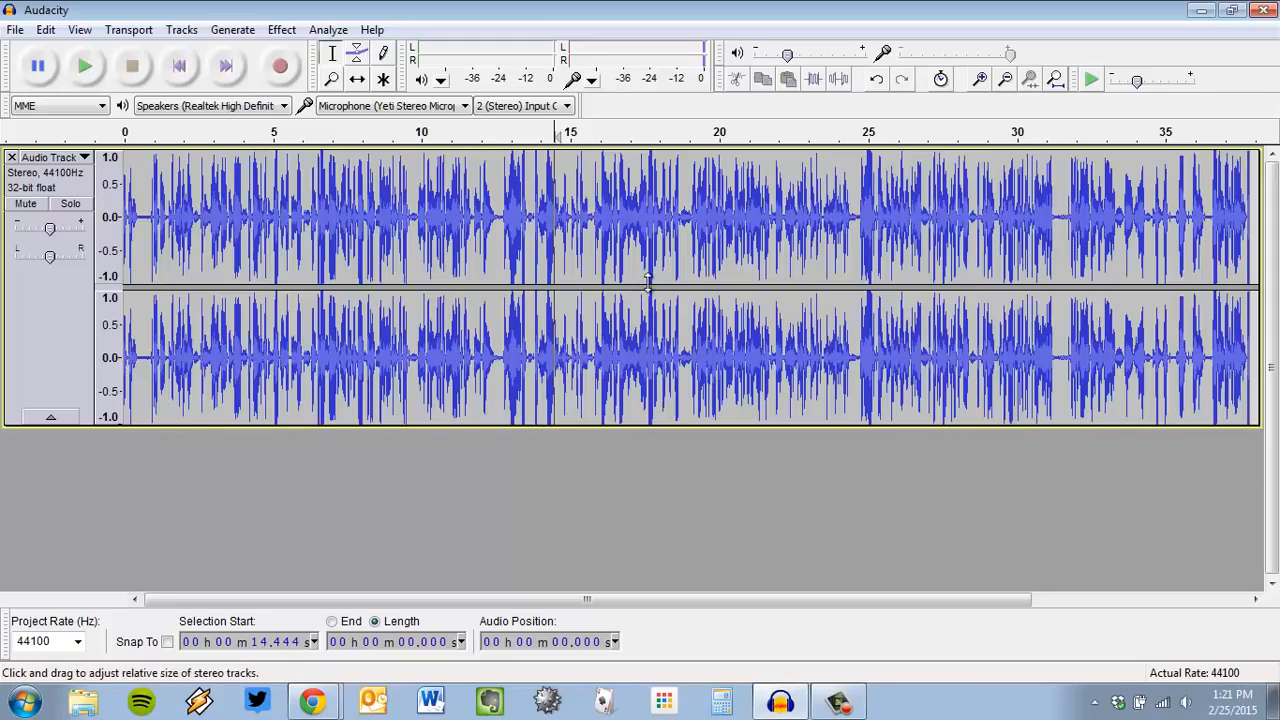
- Import the song "01 Vertigogo (Opening Theme)" from the Windows Music library into the Audacity project as a second track
{"action": "left_click", "coordinate": [70, 705]}
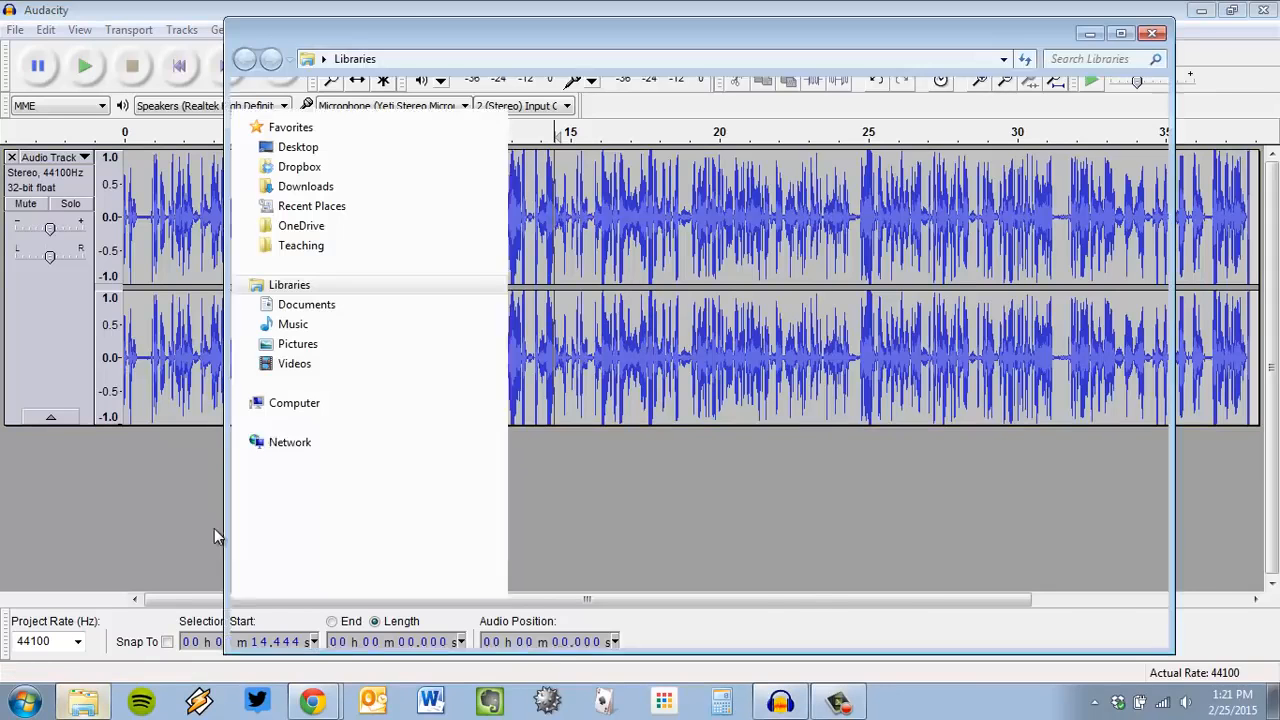
{"action": "double_click", "coordinate": [846, 185]}
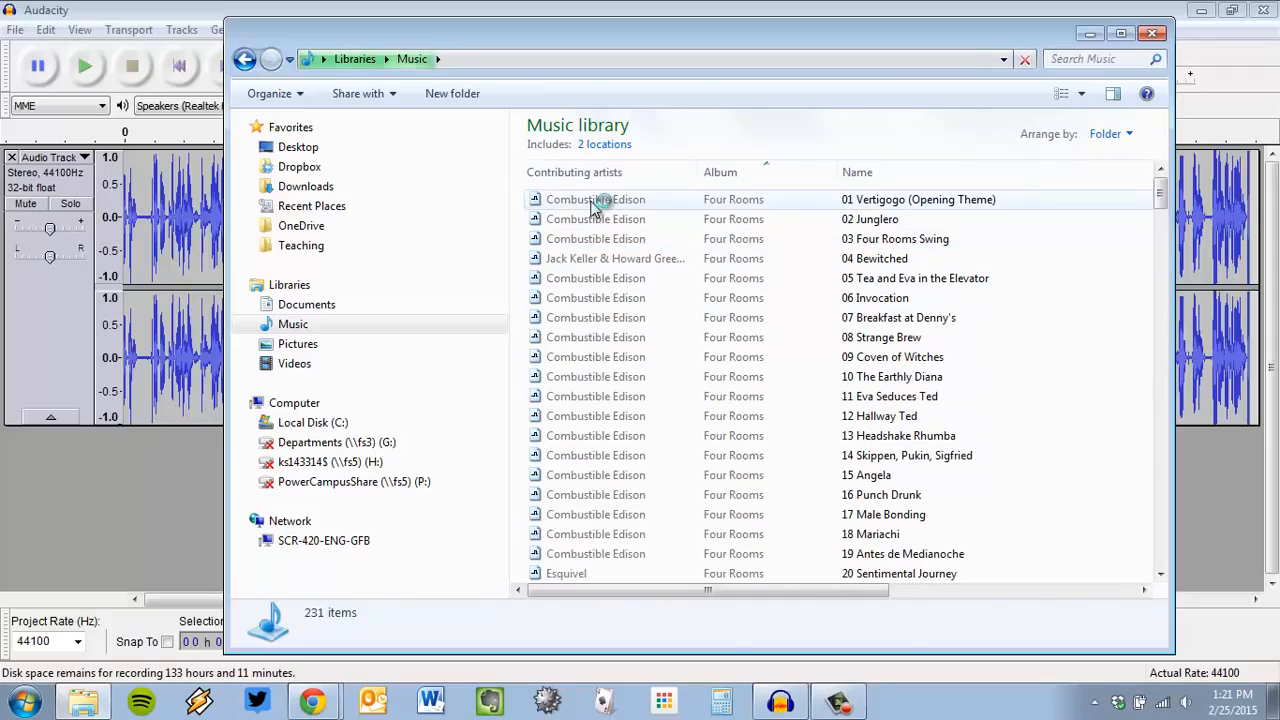
{"action": "left_click", "coordinate": [589, 203]}
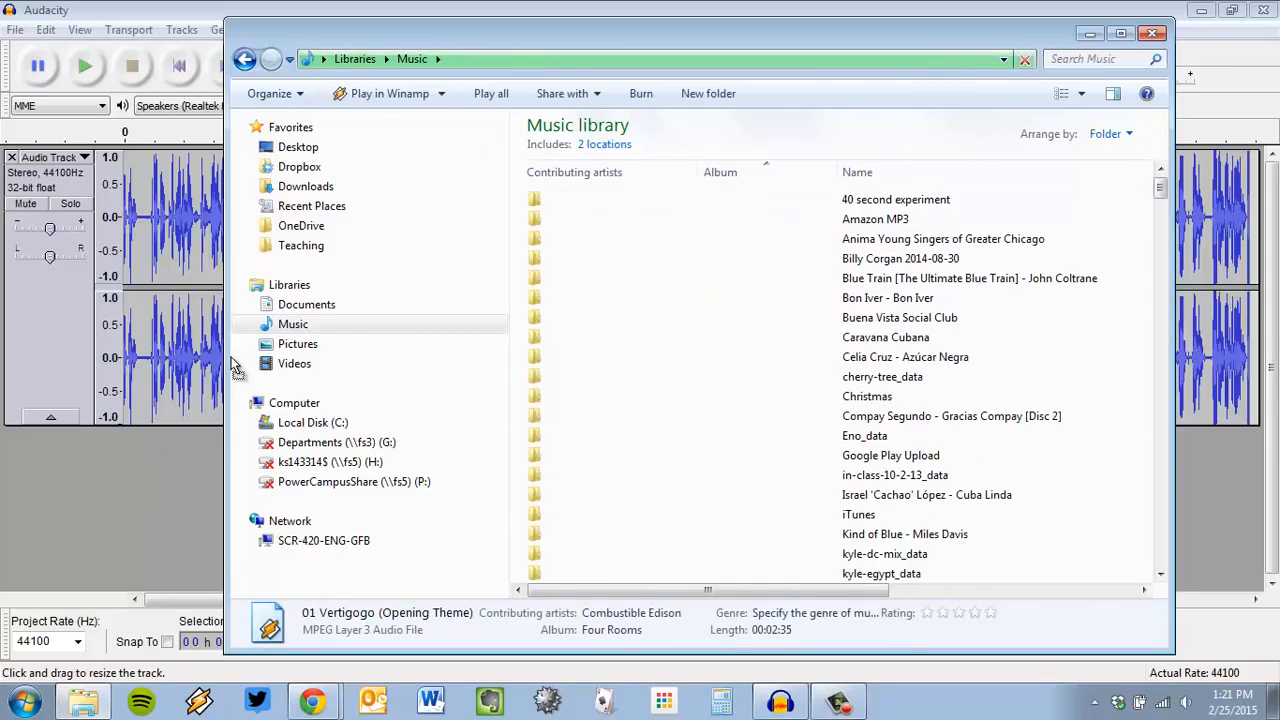
{"action": "left_click", "coordinate": [163, 8]}
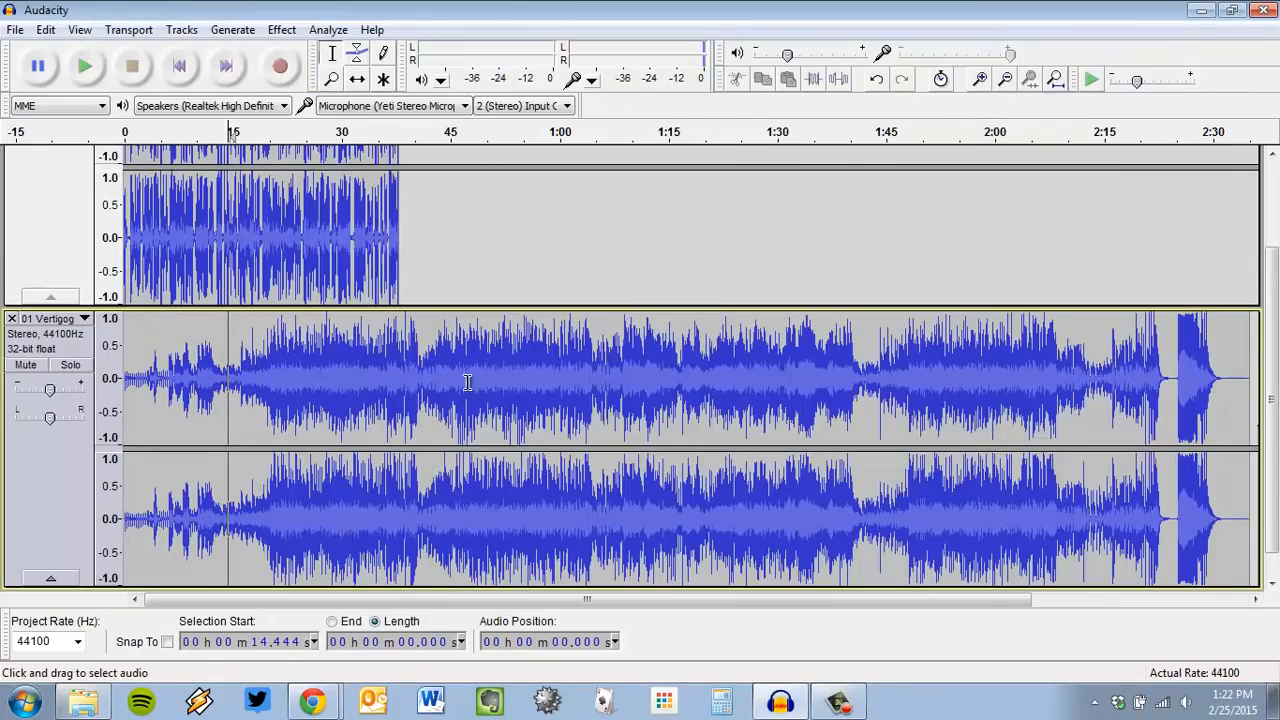
- Examine the narration and music tracks along the timeline at several zoom levels, comparing their lengths and where each ends
{"action": "scroll", "coordinate": [280, 500], "scroll_direction": "up", "scroll_amount": 3}
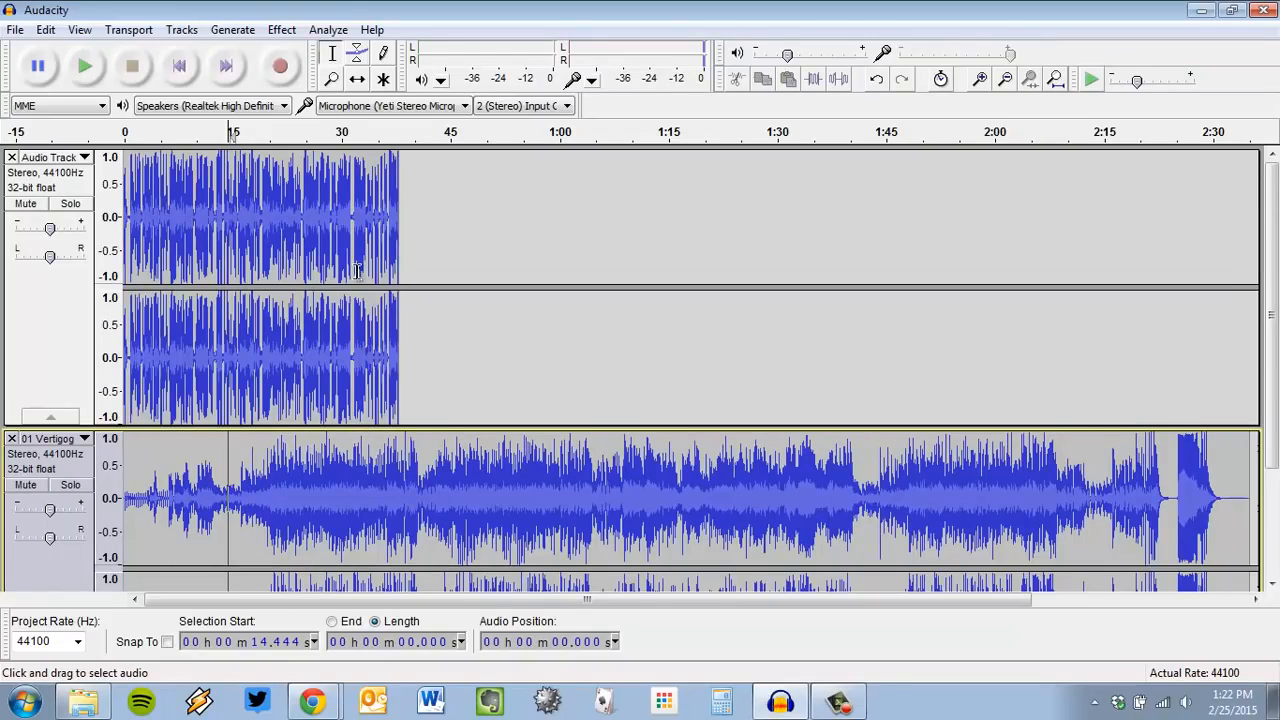
{"action": "scroll", "coordinate": [356, 270], "scroll_direction": "up", "scroll_amount": 4}
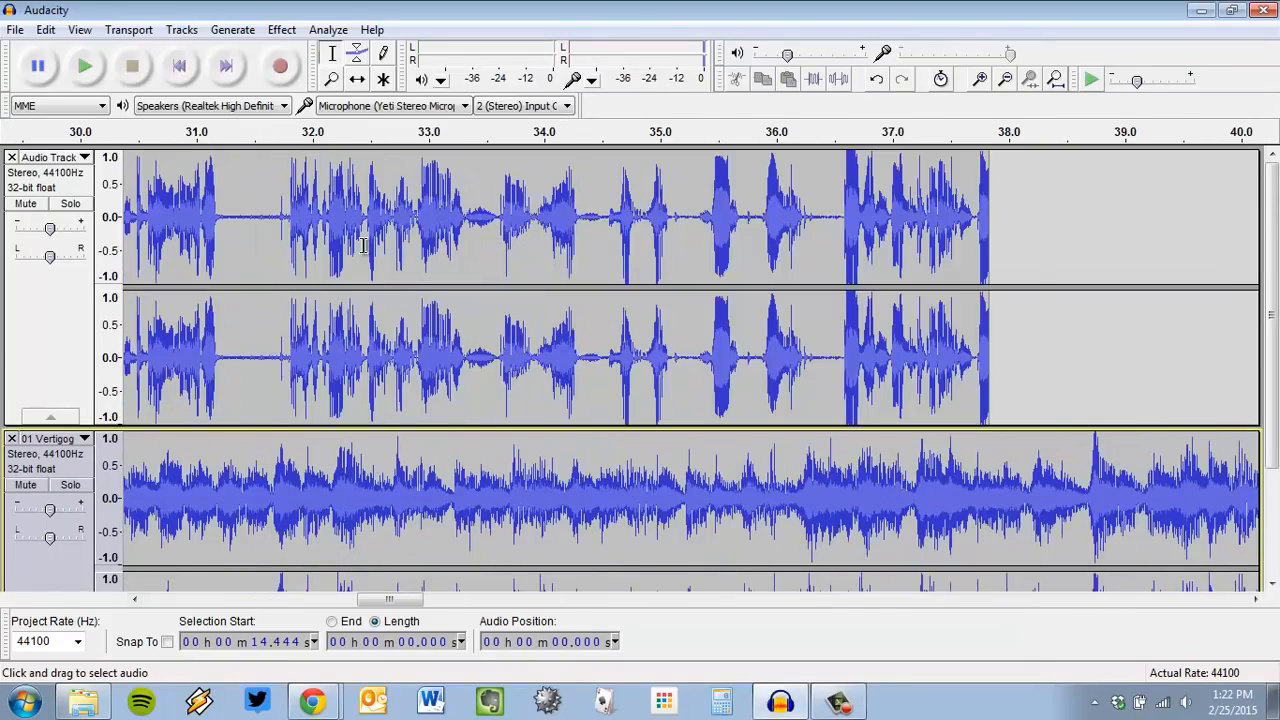
{"action": "scroll", "coordinate": [385, 256], "scroll_direction": "down", "scroll_amount": 3}
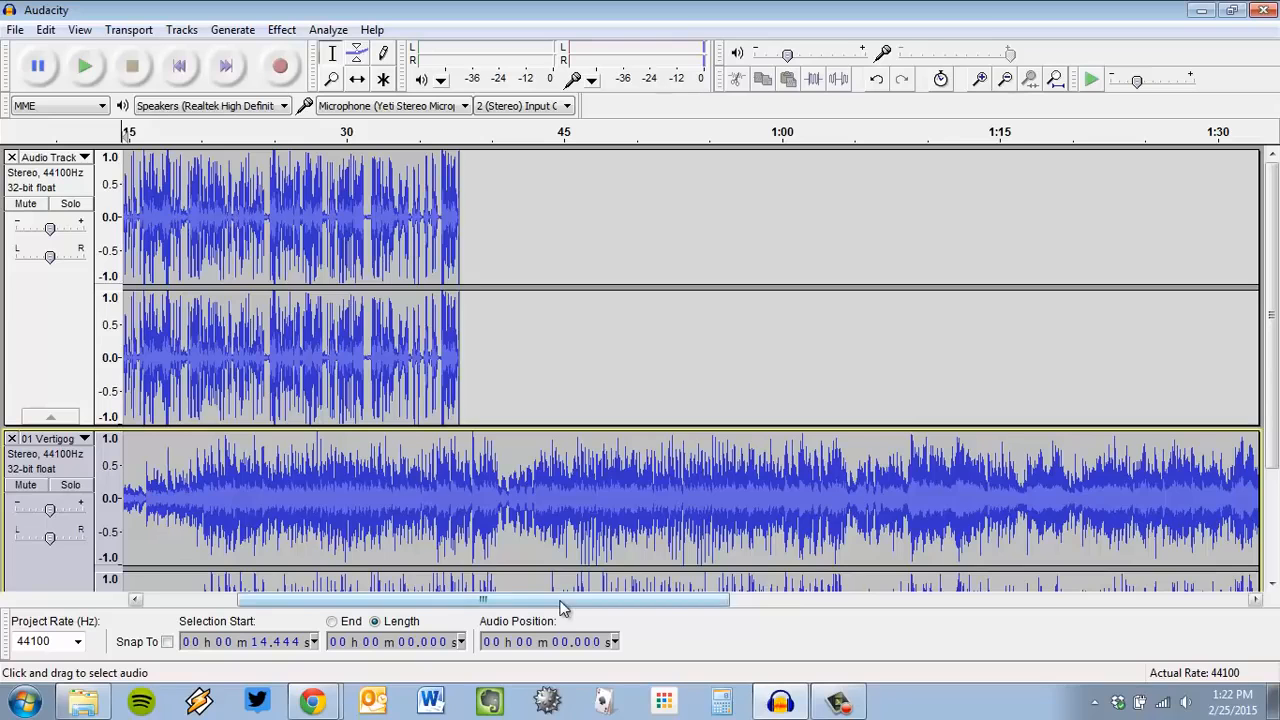
{"action": "left_click_drag", "start_coordinate": [563, 606], "coordinate": [470, 606]}
{"action": "scroll", "coordinate": [636, 368], "scroll_direction": "down", "scroll_amount": 3}
{"action": "scroll", "coordinate": [643, 403], "scroll_direction": "up", "scroll_amount": 3}
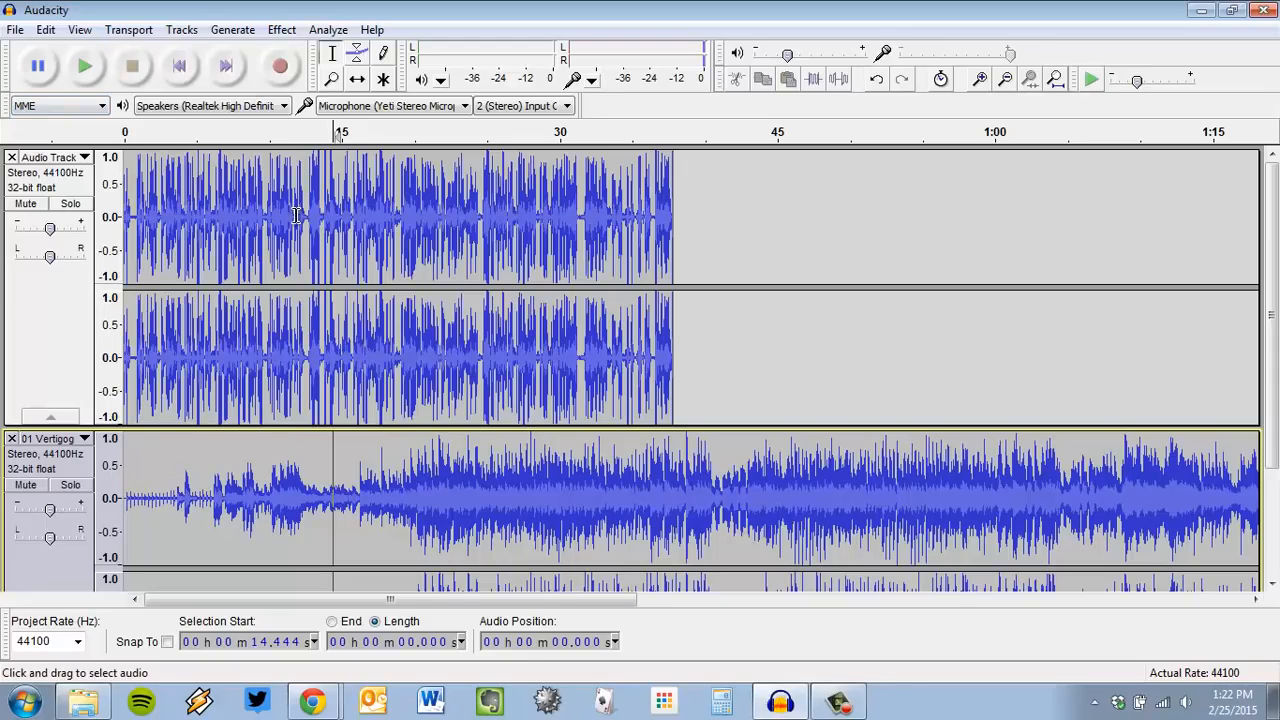
{"action": "scroll", "coordinate": [240, 287], "scroll_direction": "down", "scroll_amount": 3}
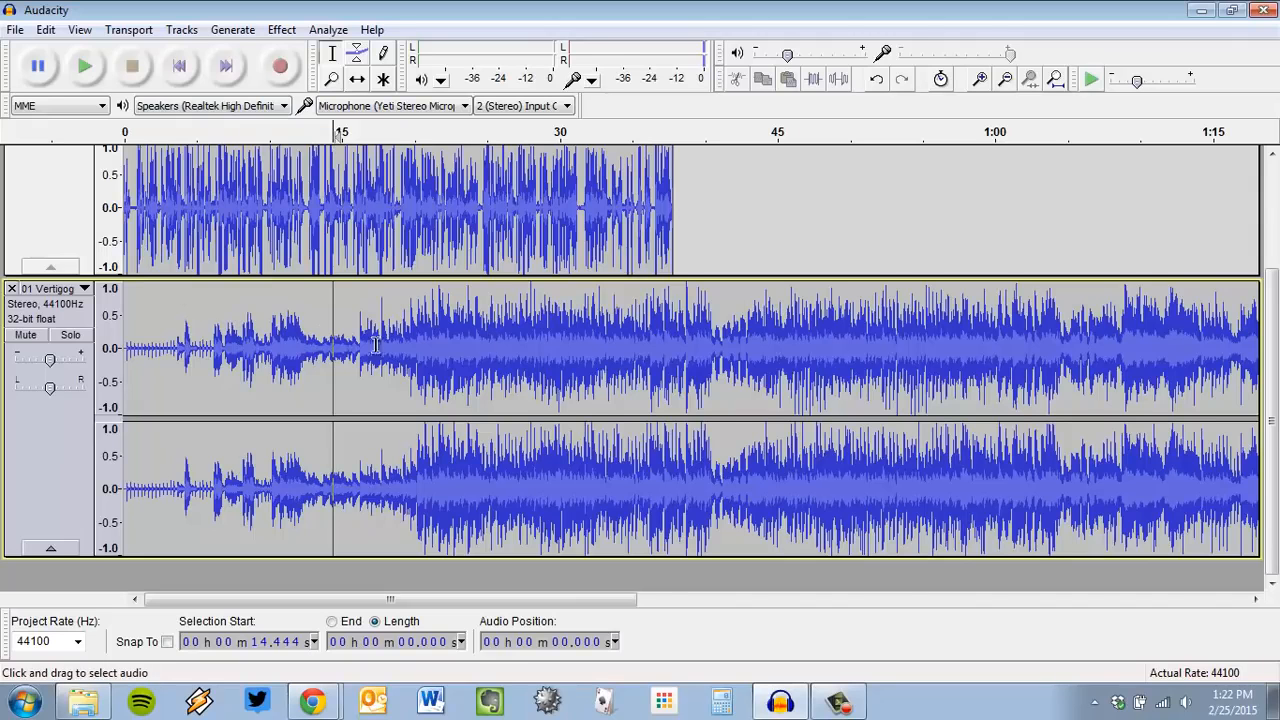
{"action": "key", "text": "ctrl+3"}
{"action": "key", "text": "ctrl+3"}
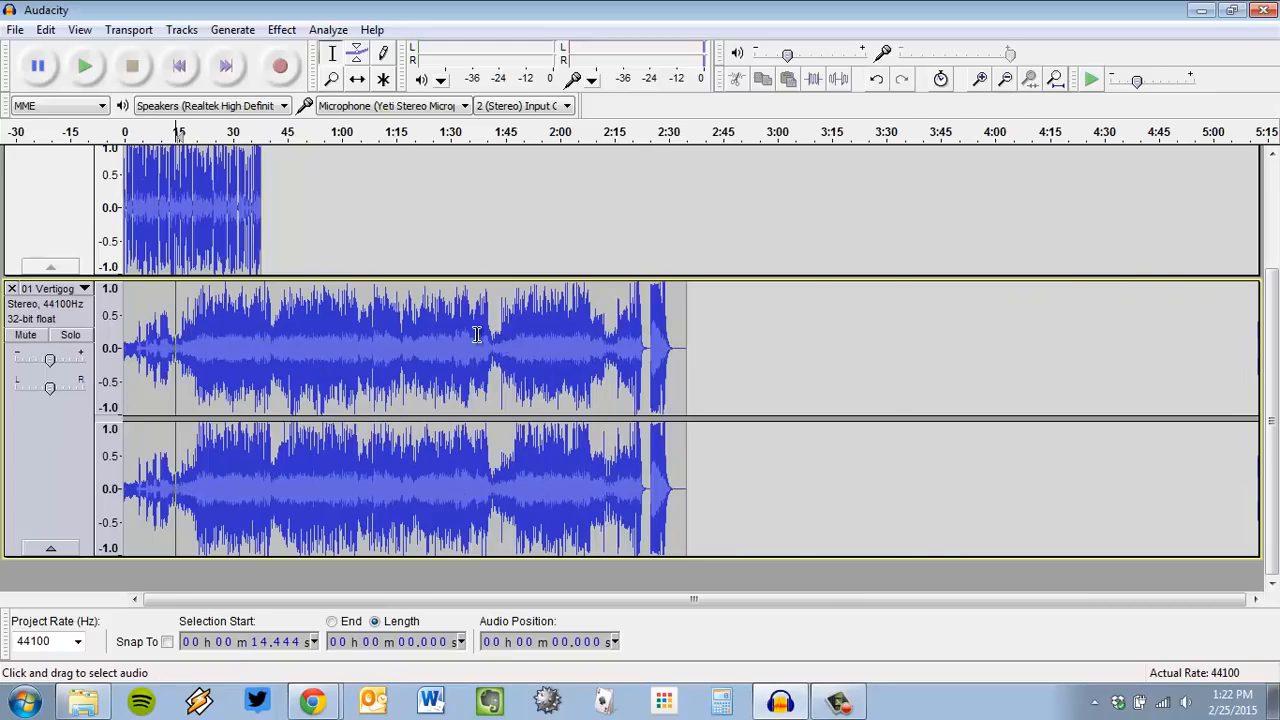
{"action": "scroll", "coordinate": [477, 335], "scroll_direction": "up", "scroll_amount": 2}
{"action": "scroll", "coordinate": [469, 341], "scroll_direction": "down", "scroll_amount": 3}
{"action": "scroll", "coordinate": [462, 346], "scroll_direction": "up", "scroll_amount": 3}
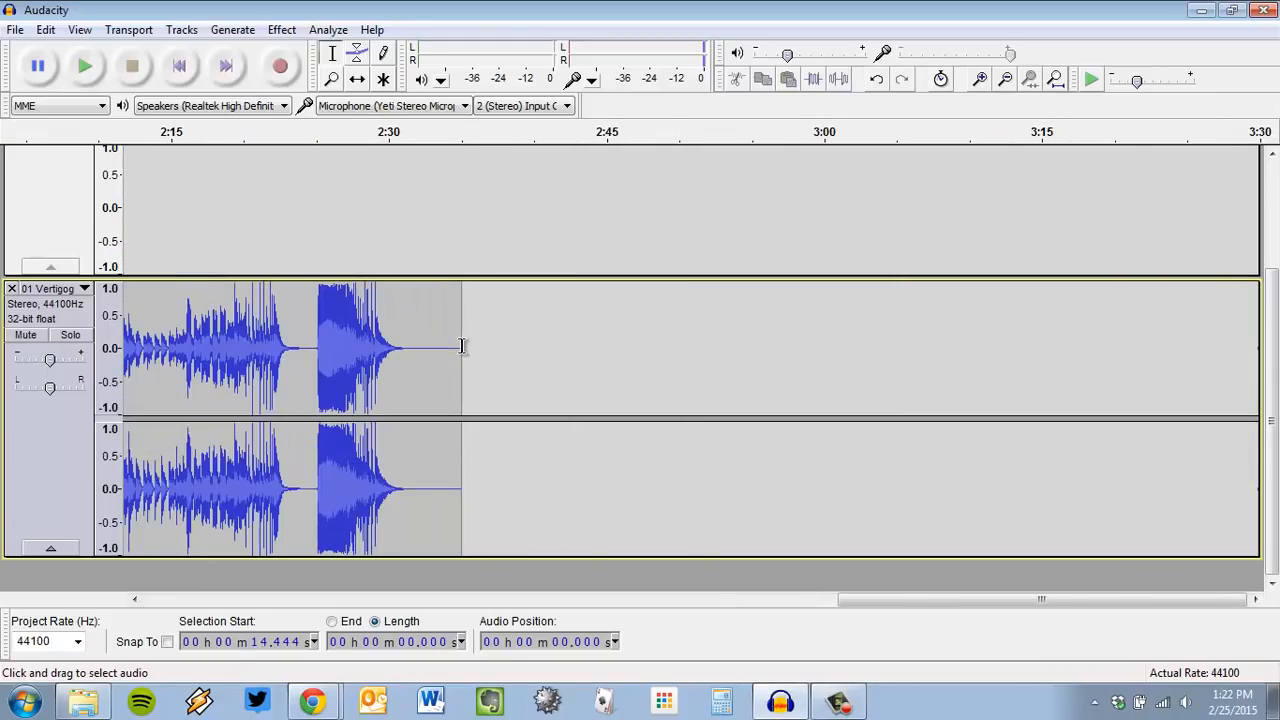
{"action": "left_click_drag", "start_coordinate": [842, 602], "coordinate": [298, 603]}
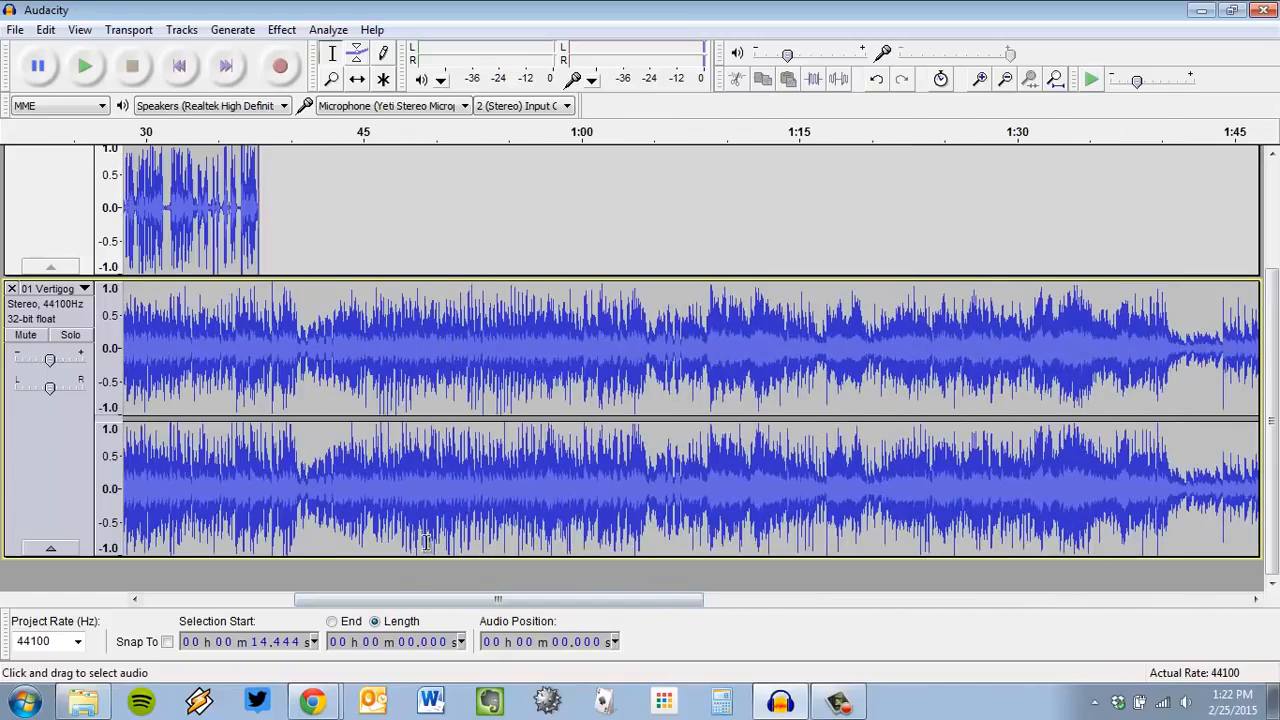
{"action": "key", "text": "ctrl+3"}
{"action": "key", "text": "ctrl+3"}
{"action": "key", "text": "ctrl+3"}
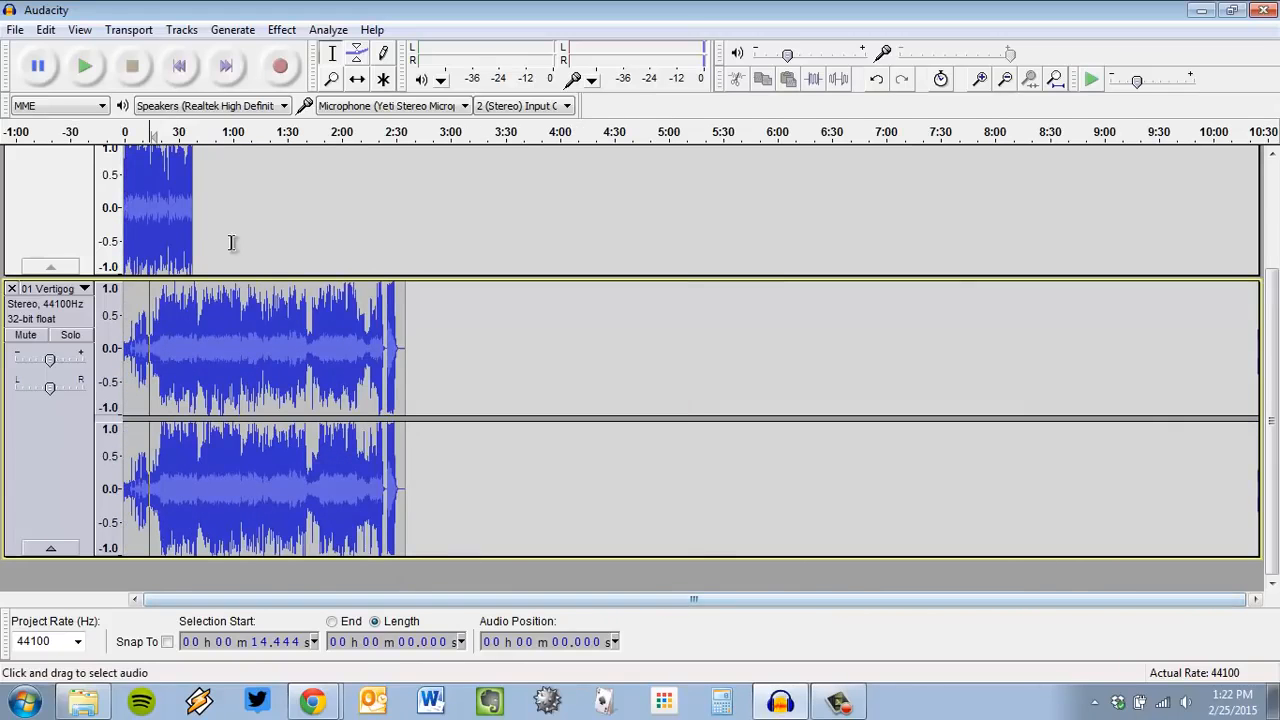
- Delete the music track's audio beyond the narration's end, from about 37.8 seconds to the end of the song
{"action": "scroll", "coordinate": [175, 270], "scroll_direction": "up", "scroll_amount": 3}
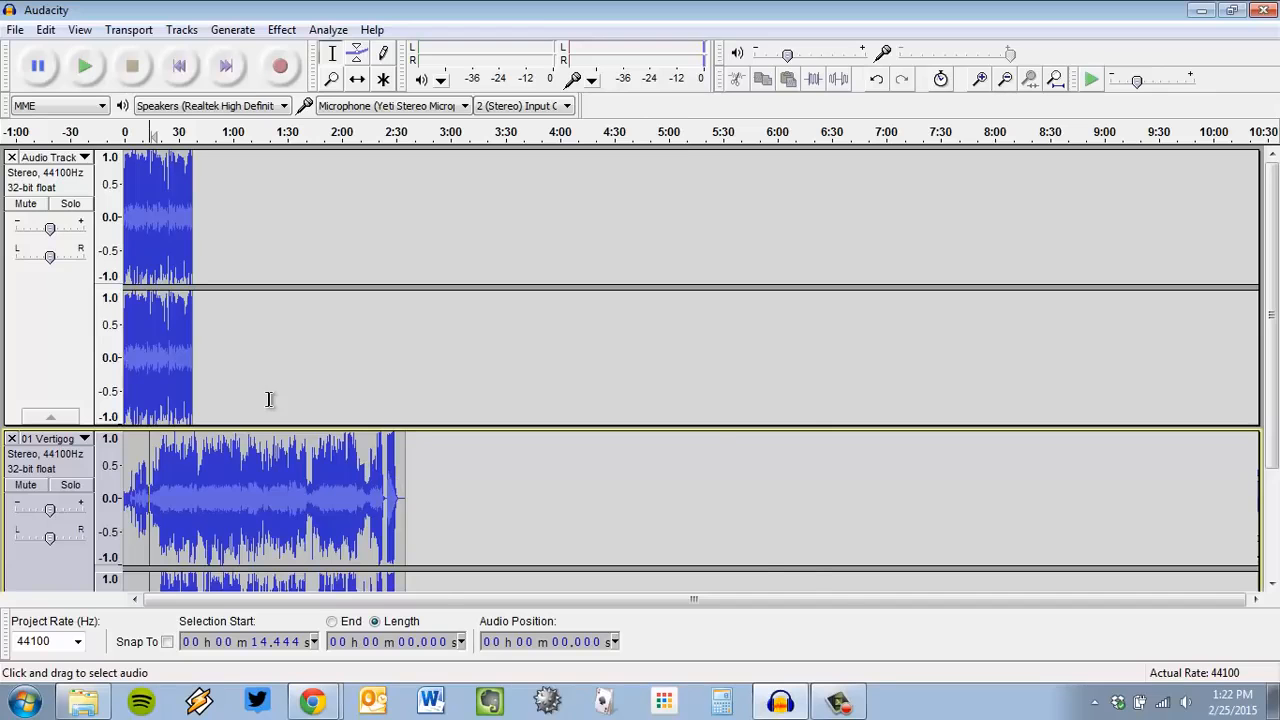
{"action": "scroll", "coordinate": [271, 402], "scroll_direction": "up", "scroll_amount": 2}
{"action": "left_click_drag", "start_coordinate": [579, 601], "coordinate": [163, 602]}
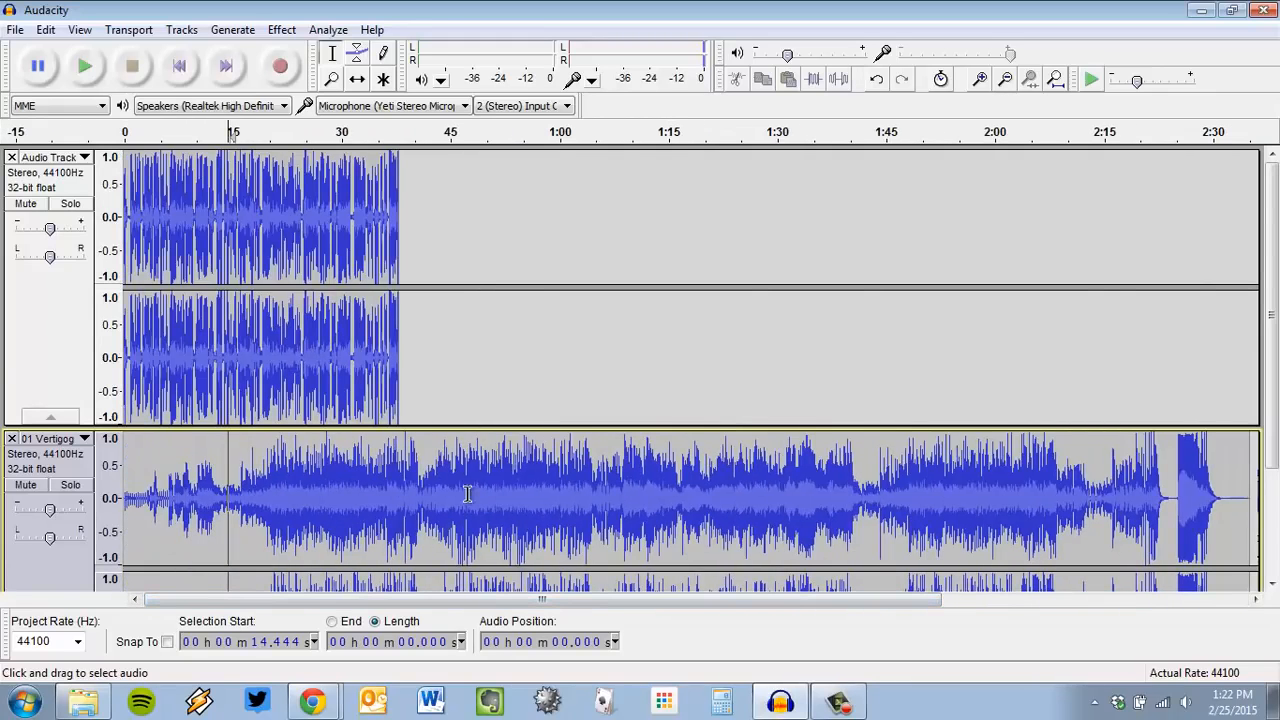
{"action": "scroll", "coordinate": [469, 493], "scroll_direction": "down", "scroll_amount": 3}
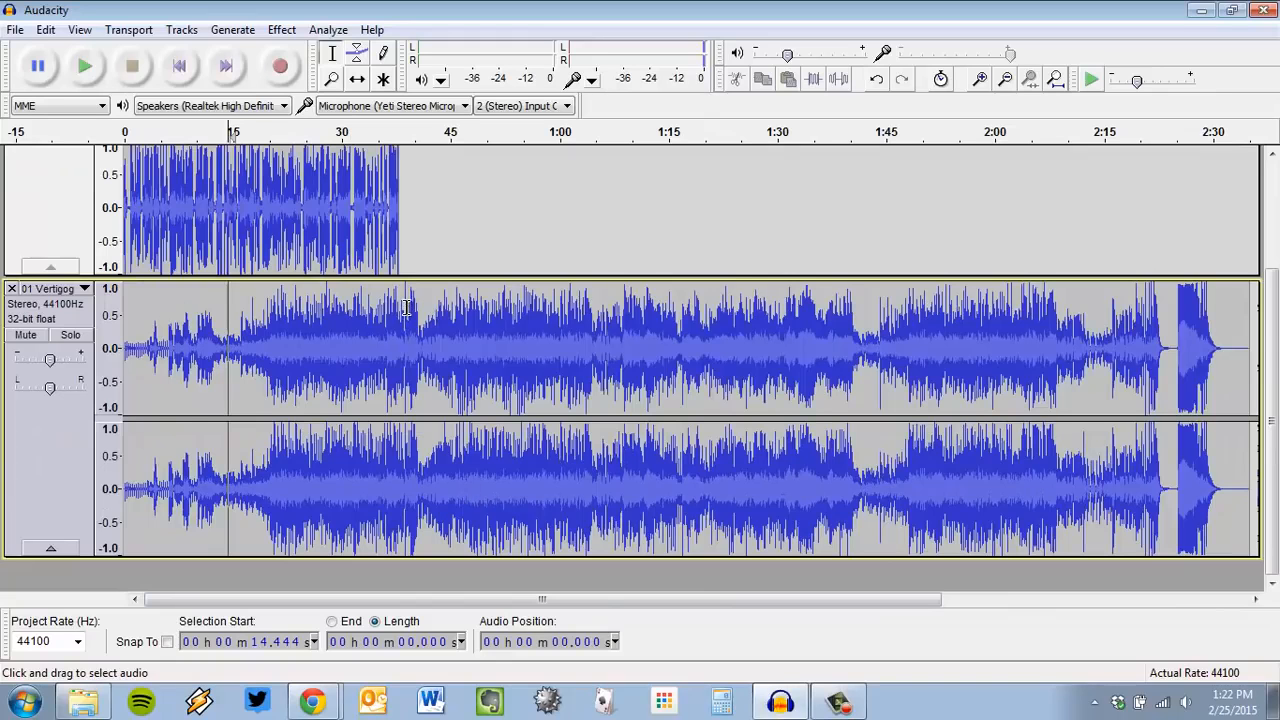
{"action": "left_click_drag", "start_coordinate": [399, 308], "coordinate": [1218, 328]}
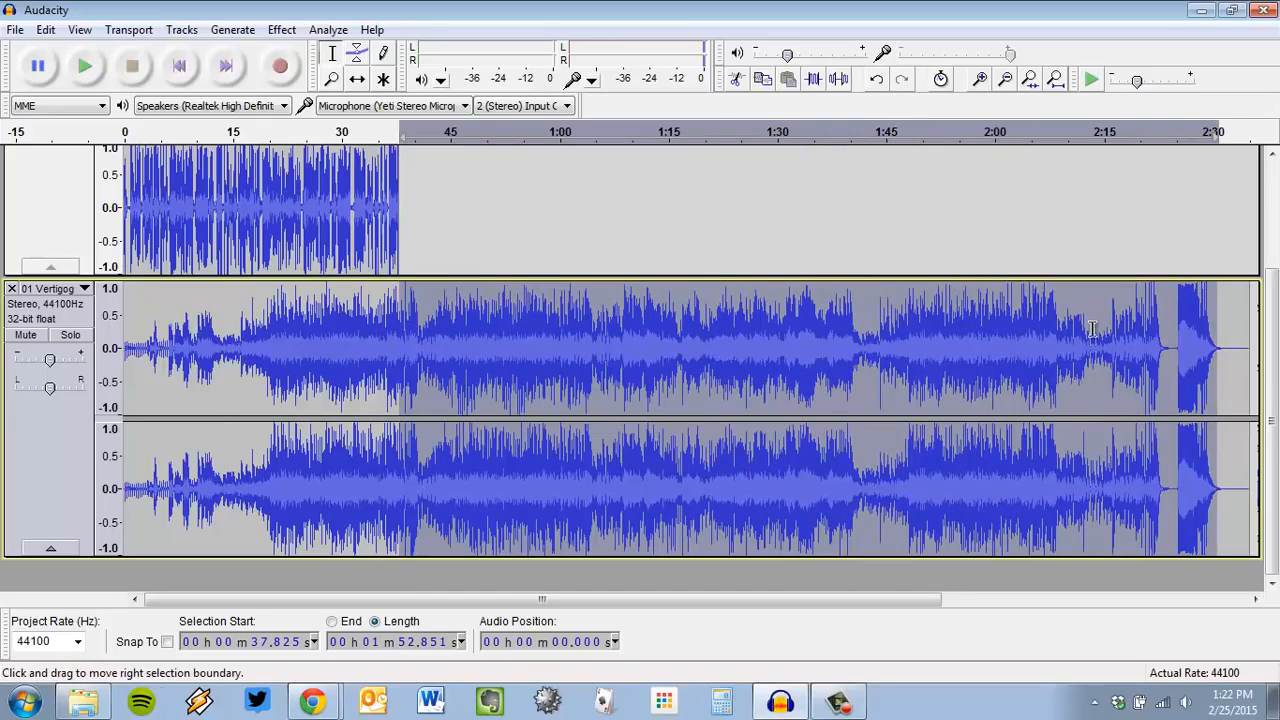
{"action": "left_click", "coordinate": [982, 331]}
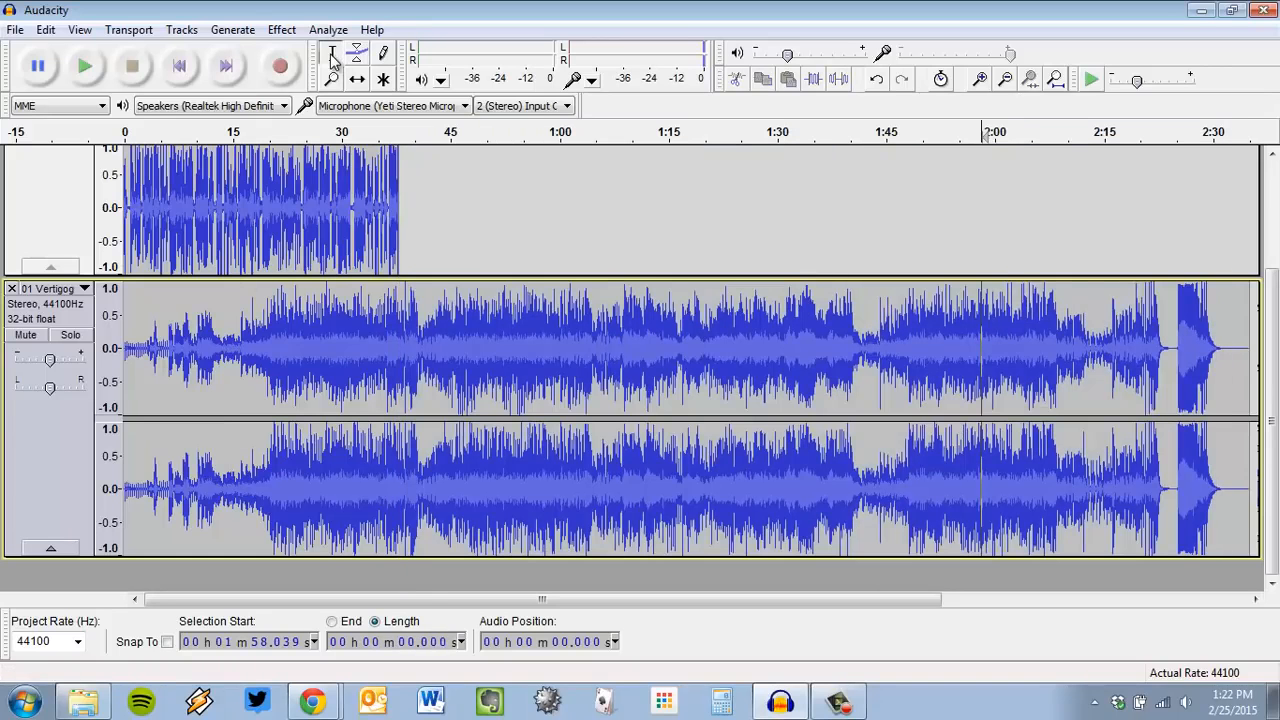
{"action": "left_click", "coordinate": [399, 325]}
{"action": "left_click_drag", "start_coordinate": [549, 327], "coordinate": [1268, 360]}
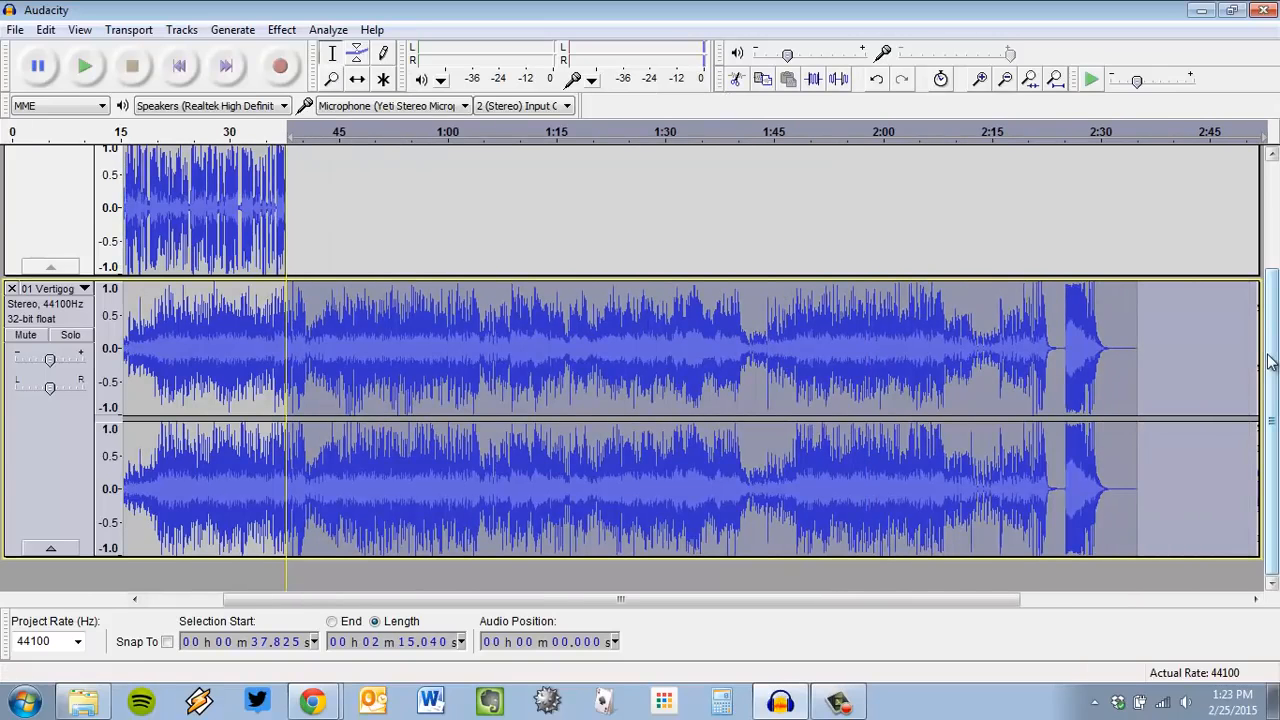
{"action": "key", "text": "Delete"}
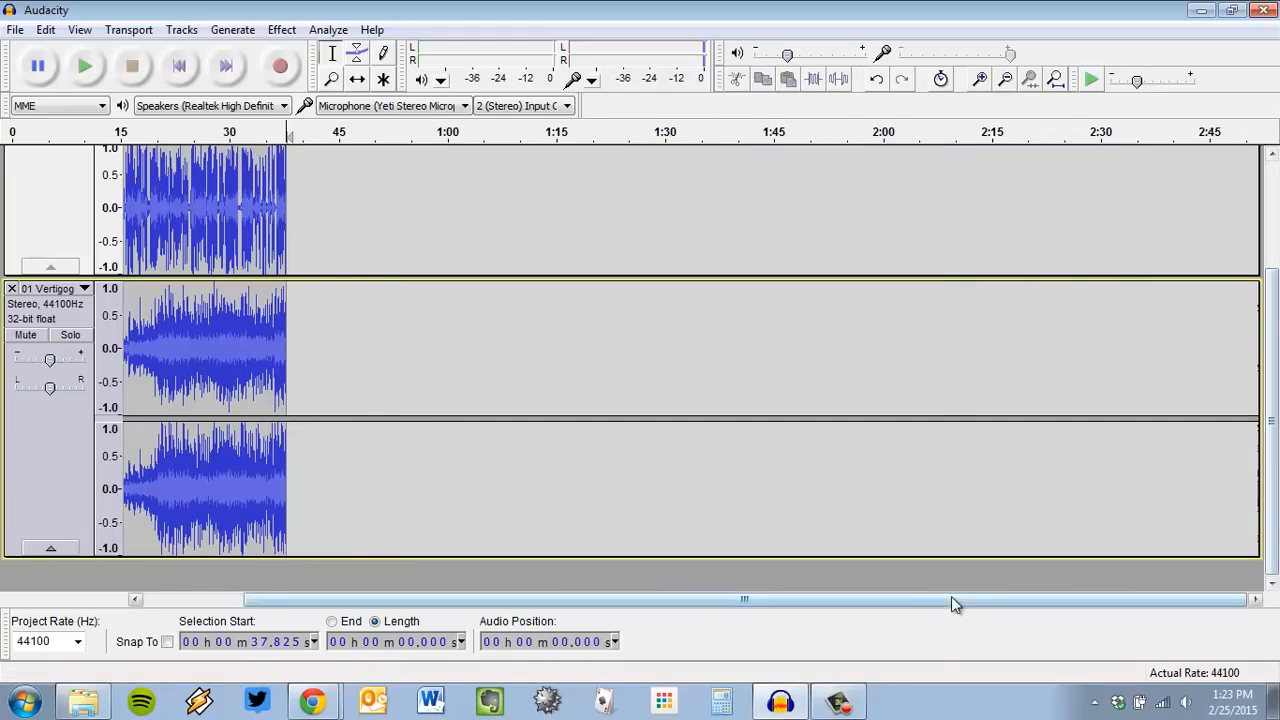
{"action": "left_click_drag", "start_coordinate": [951, 597], "coordinate": [663, 570]}
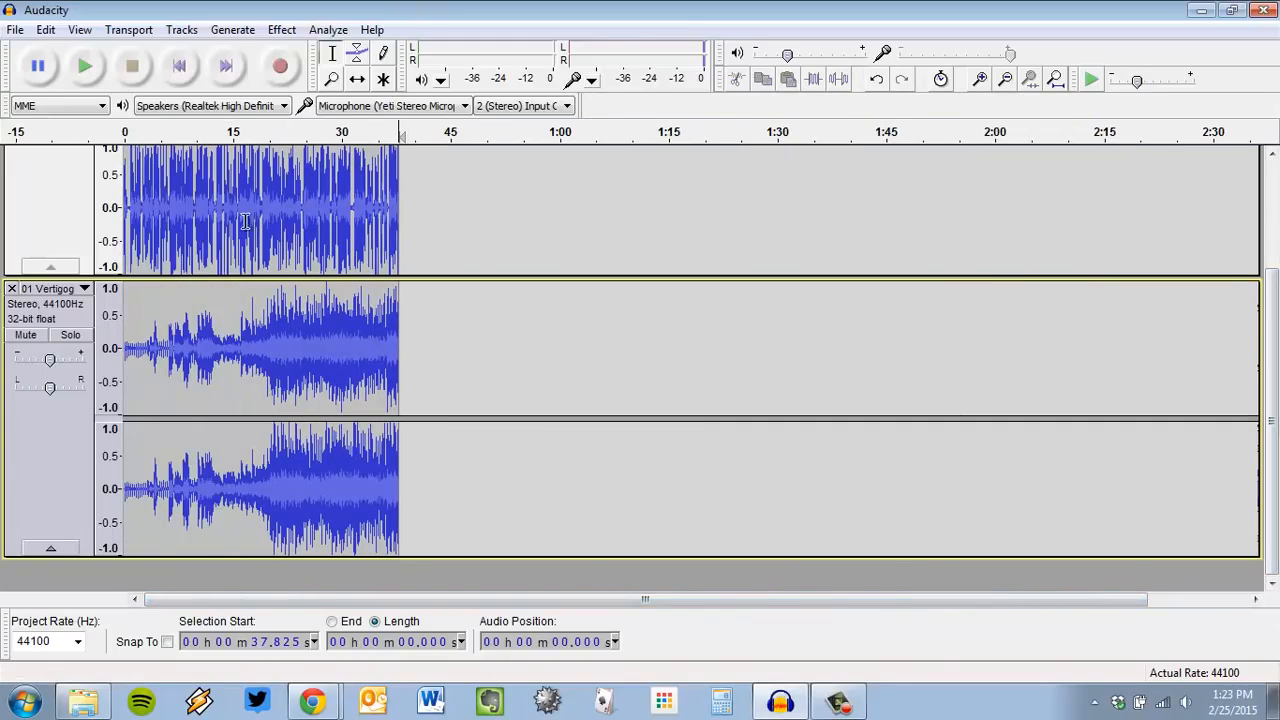
- Delete about 3.1 seconds of the narration, starting at about 15.7 seconds
{"action": "scroll", "coordinate": [403, 406], "scroll_direction": "up", "scroll_amount": 1}
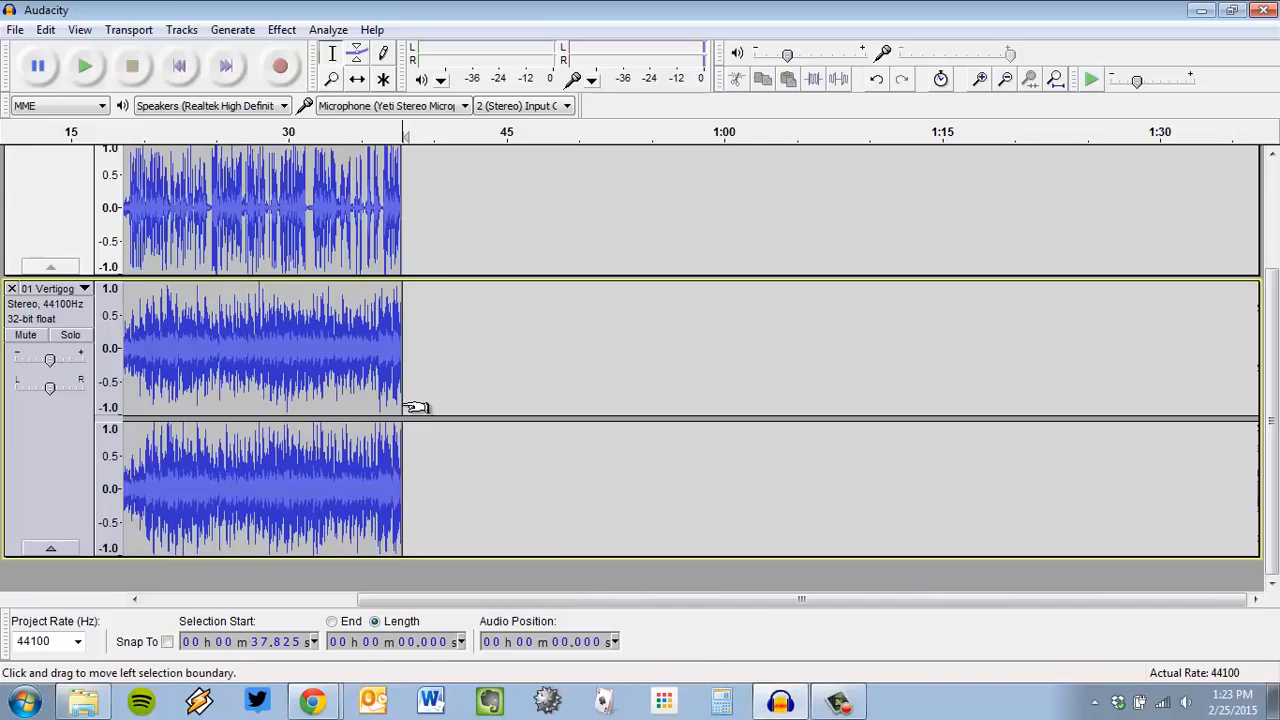
{"action": "left_click_drag", "start_coordinate": [757, 603], "coordinate": [337, 606]}
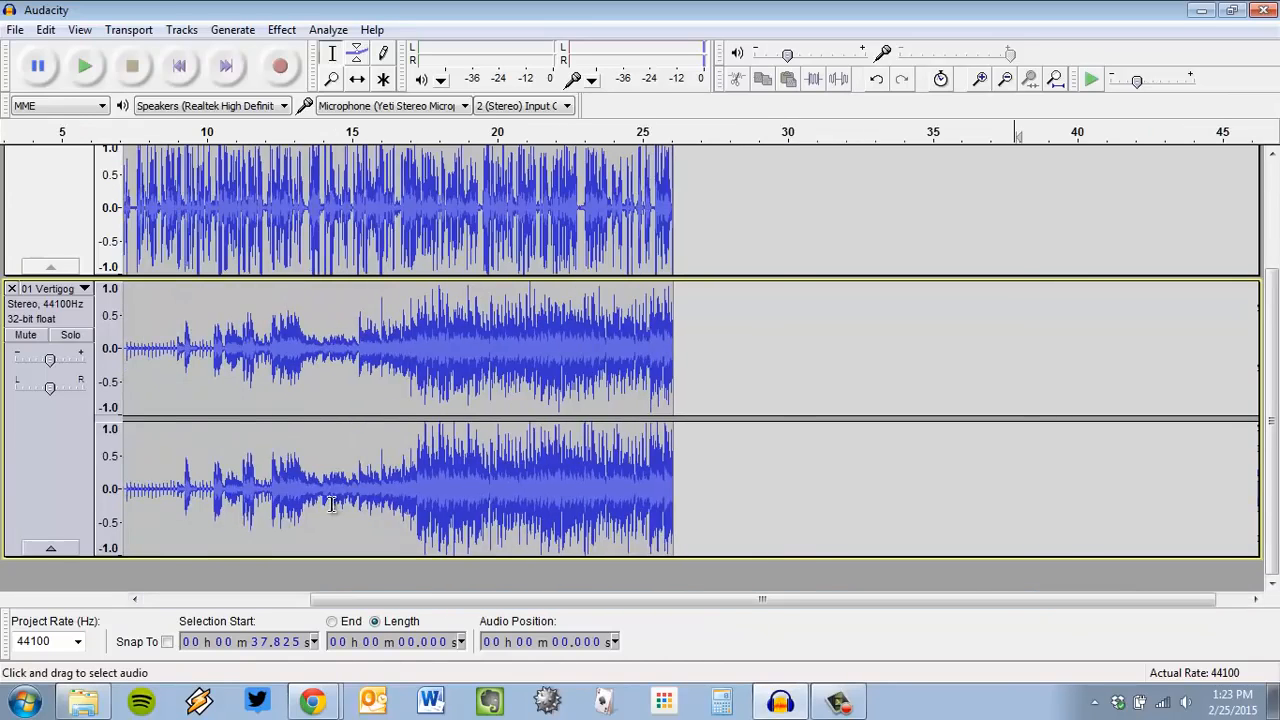
{"action": "scroll", "coordinate": [338, 490], "scroll_direction": "up", "scroll_amount": 1}
{"action": "scroll", "coordinate": [351, 444], "scroll_direction": "up", "scroll_amount": 1}
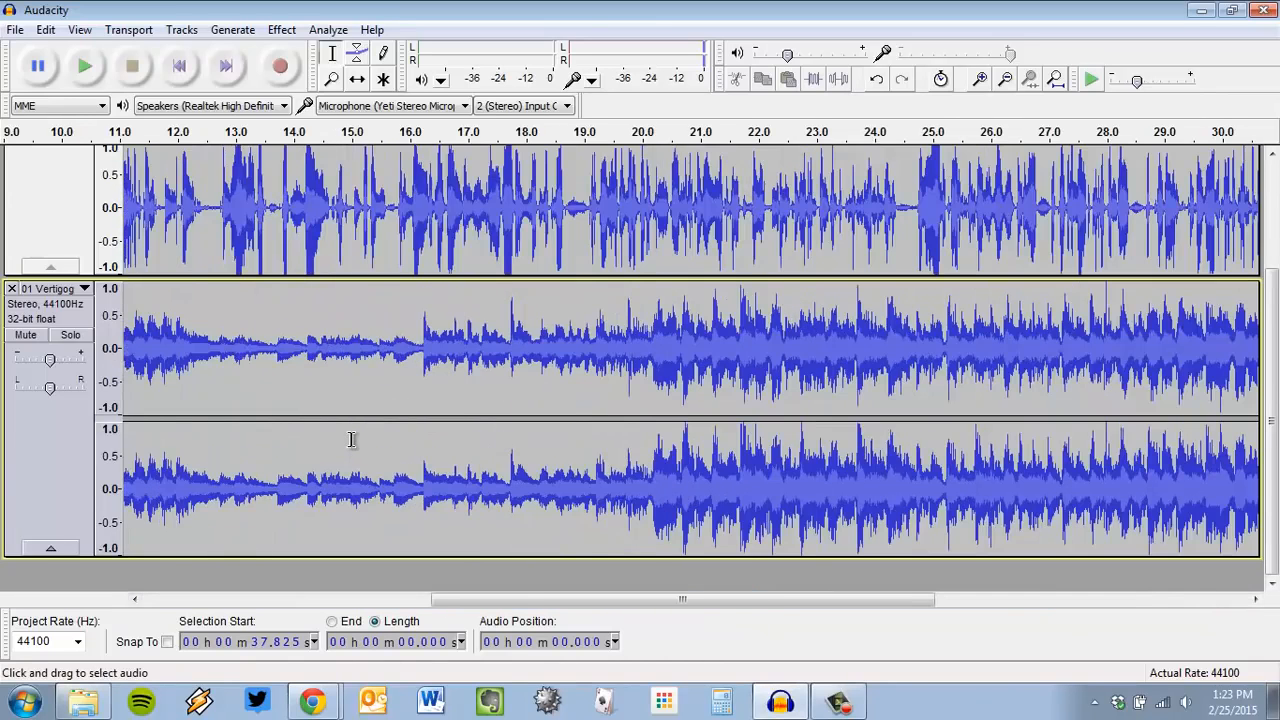
{"action": "scroll", "coordinate": [610, 472], "scroll_direction": "up", "scroll_amount": 3}
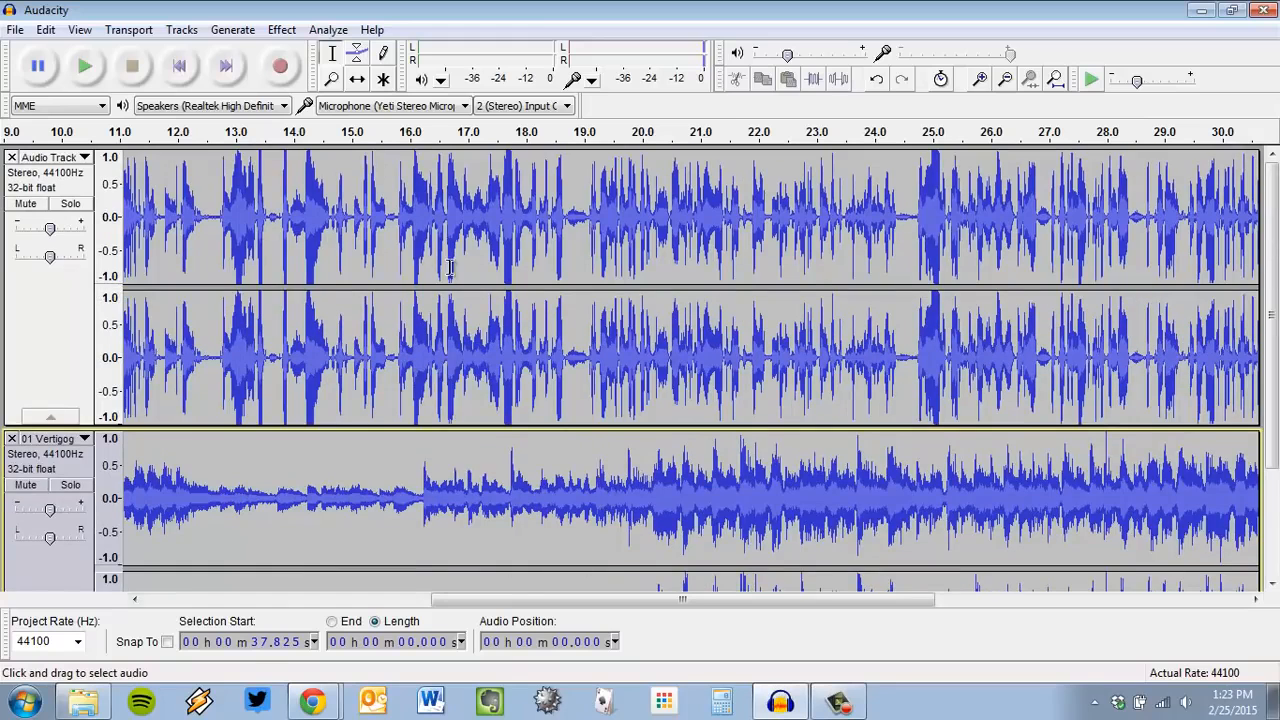
{"action": "scroll", "coordinate": [510, 520], "scroll_direction": "down", "scroll_amount": 2}
{"action": "scroll", "coordinate": [608, 315], "scroll_direction": "up", "scroll_amount": 2}
{"action": "left_click", "coordinate": [659, 230]}
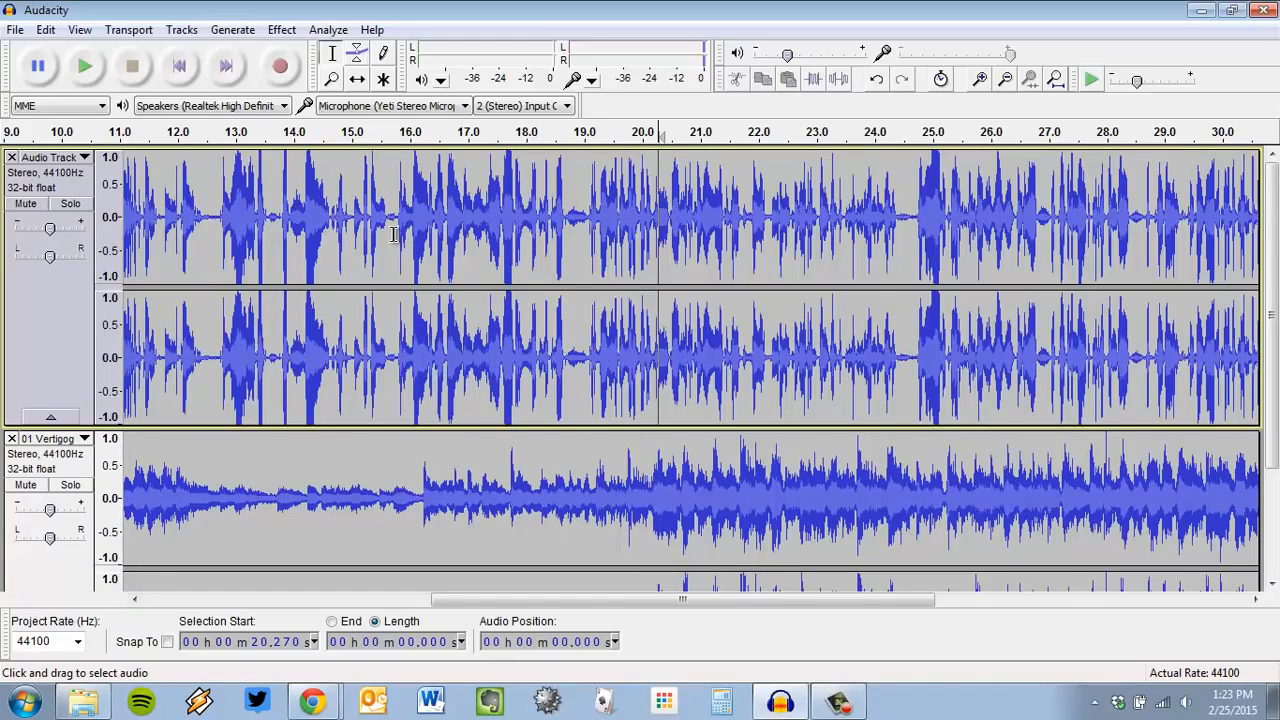
{"action": "left_click_drag", "start_coordinate": [392, 234], "coordinate": [570, 228]}
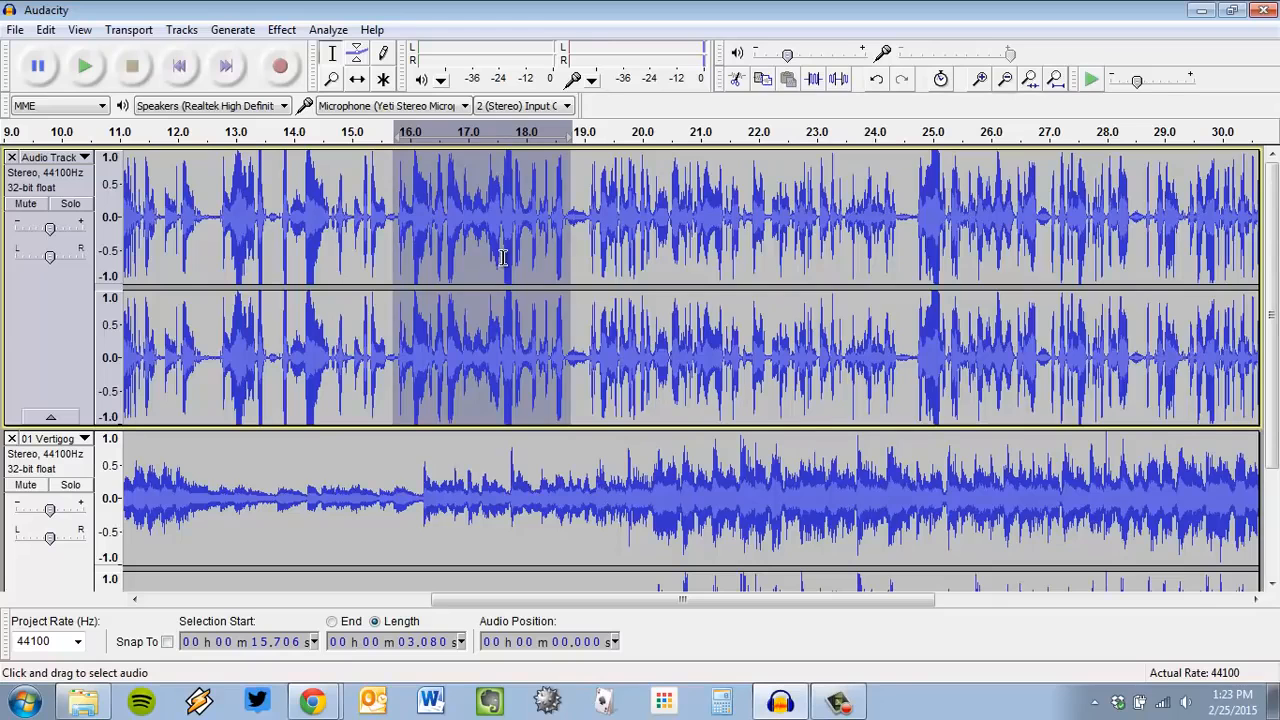
{"action": "key", "text": "Delete"}
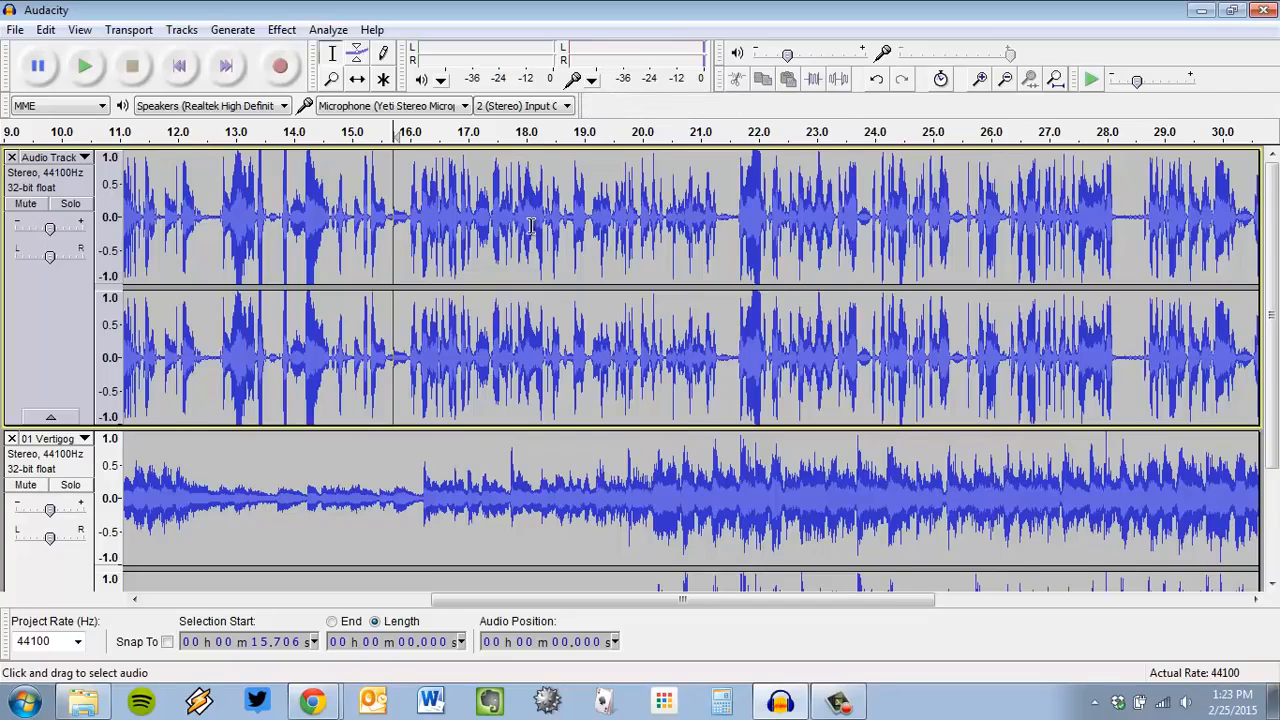
- Split the narration into two clips at about 20.3 seconds, near where the music gets louder
{"action": "scroll", "coordinate": [530, 225], "scroll_direction": "down", "scroll_amount": 2}
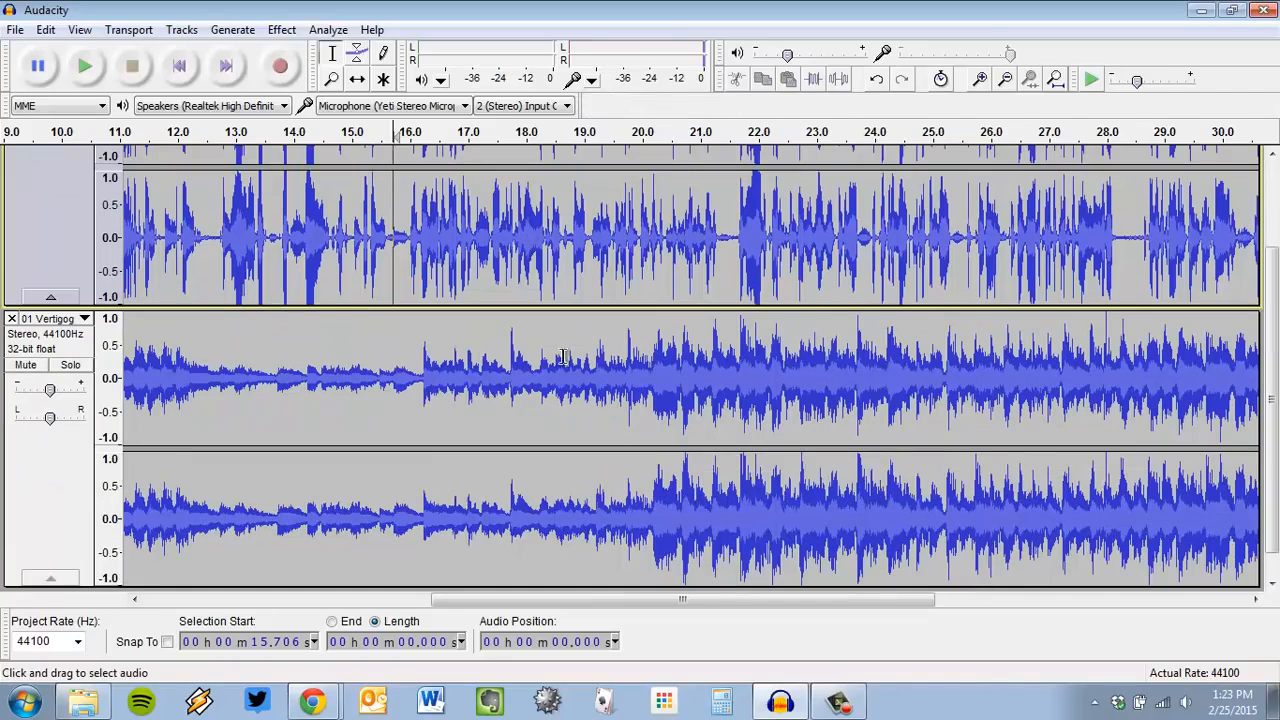
{"action": "left_click", "coordinate": [657, 383]}
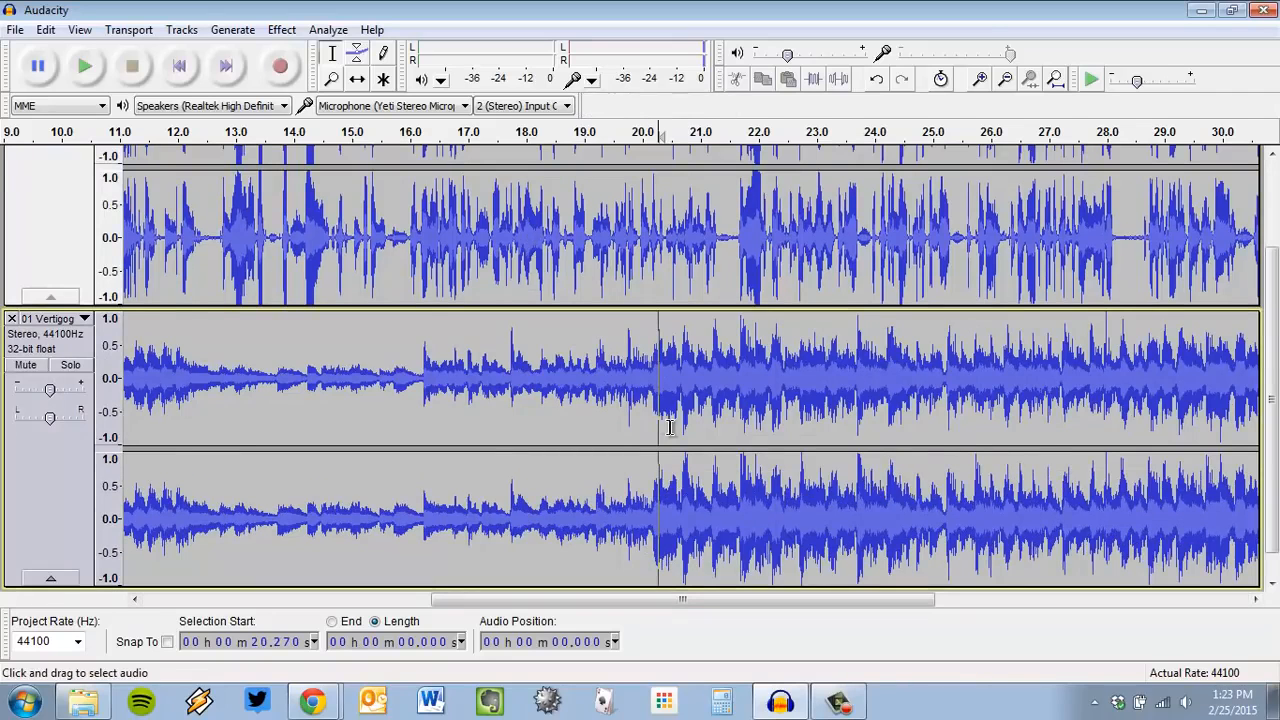
{"action": "scroll", "coordinate": [669, 427], "scroll_direction": "up", "scroll_amount": 1}
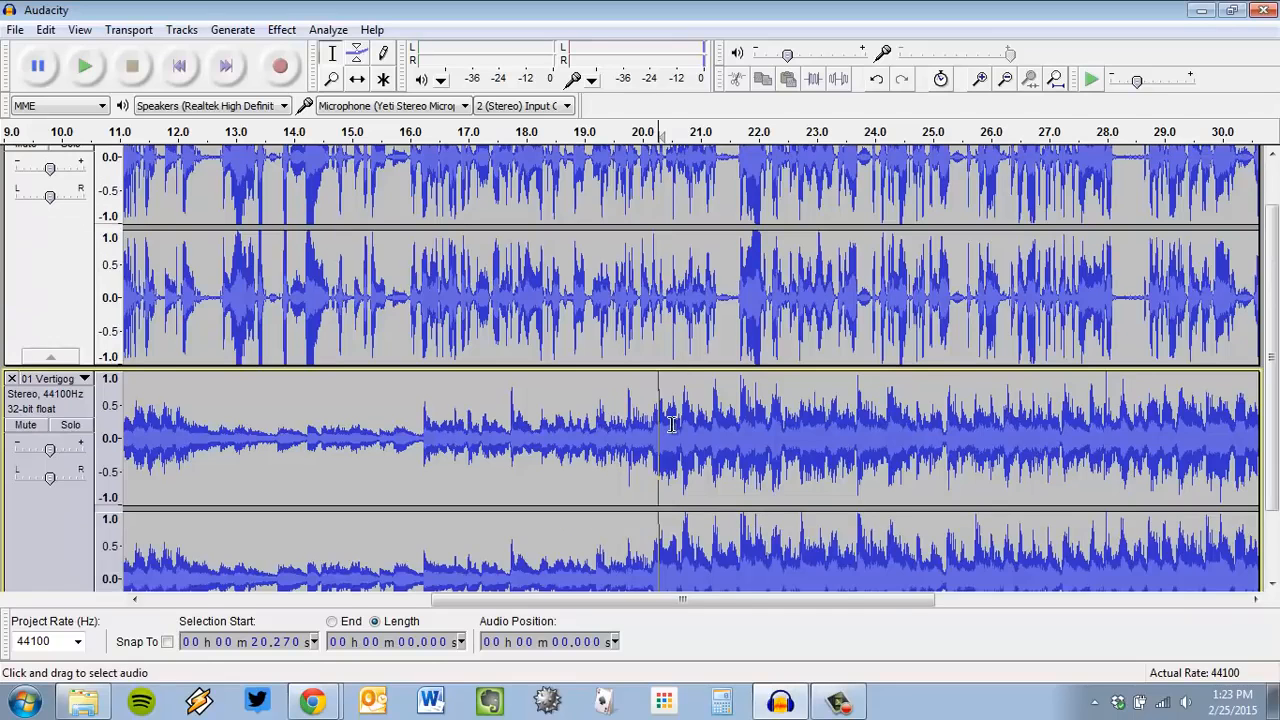
{"action": "scroll", "coordinate": [672, 424], "scroll_direction": "up", "scroll_amount": 1}
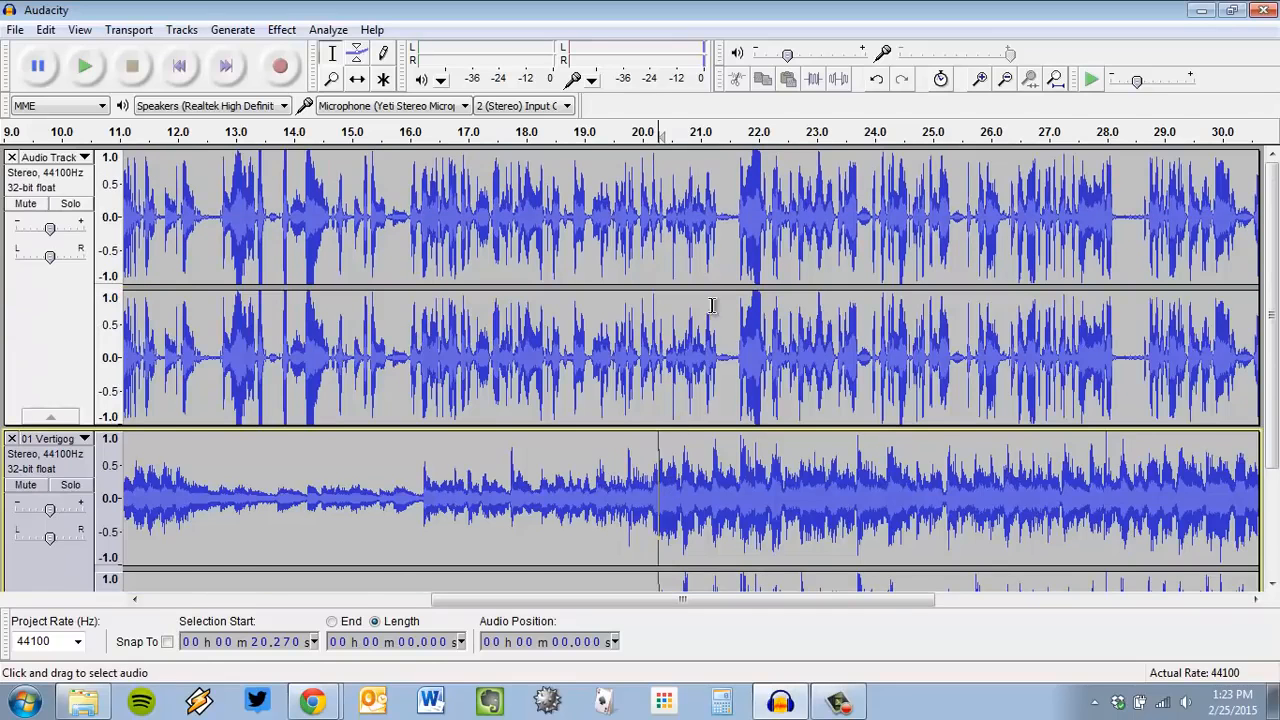
{"action": "left_click", "coordinate": [655, 188]}
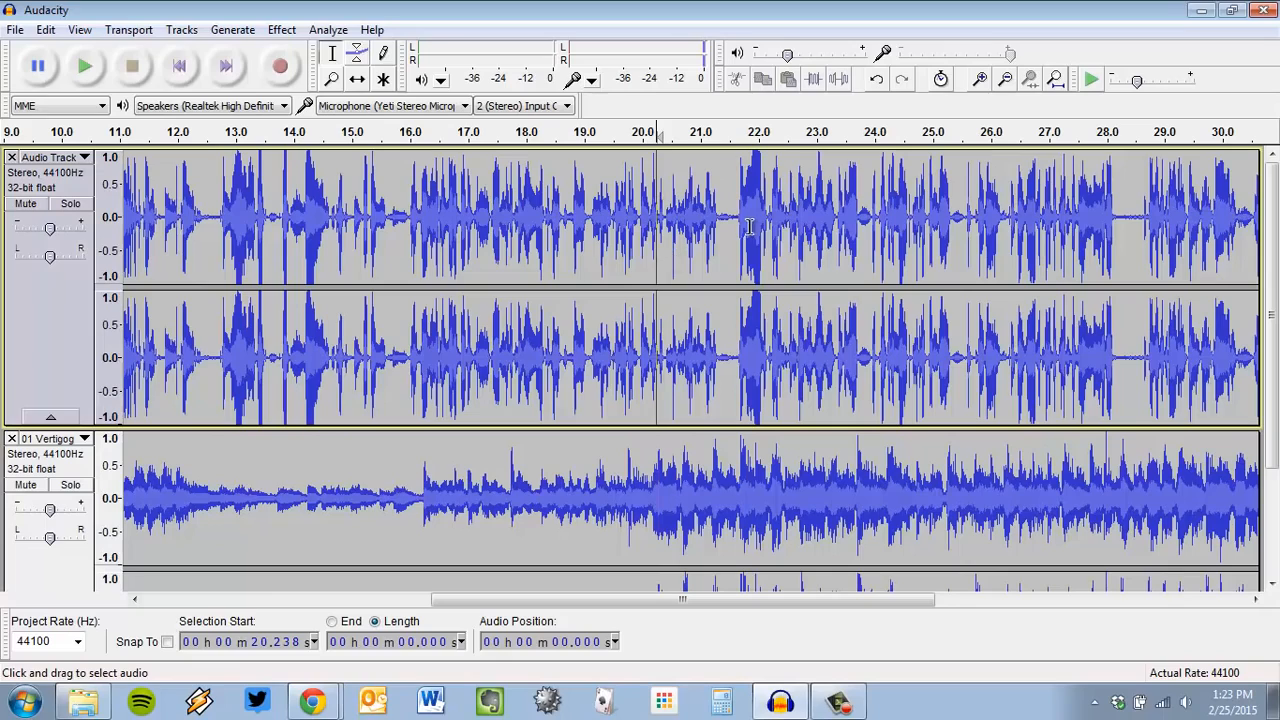
{"action": "left_click", "coordinate": [661, 260]}
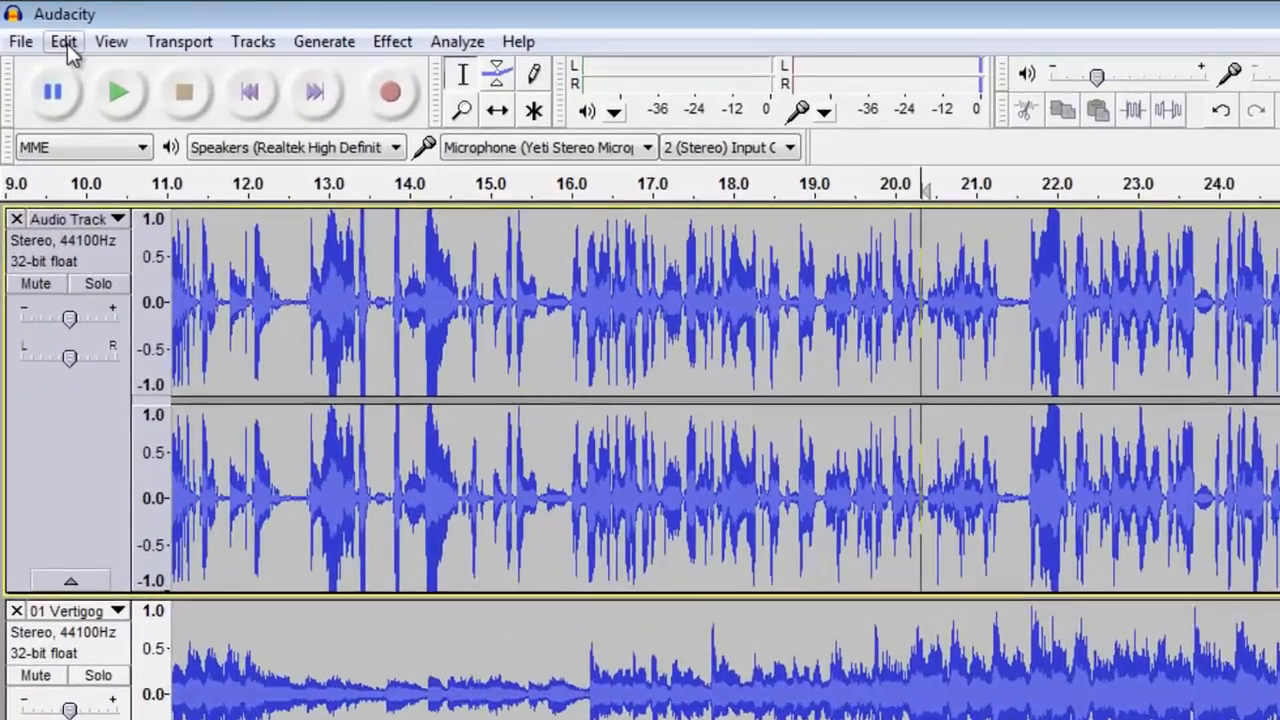
{"action": "left_click", "coordinate": [46, 30]}
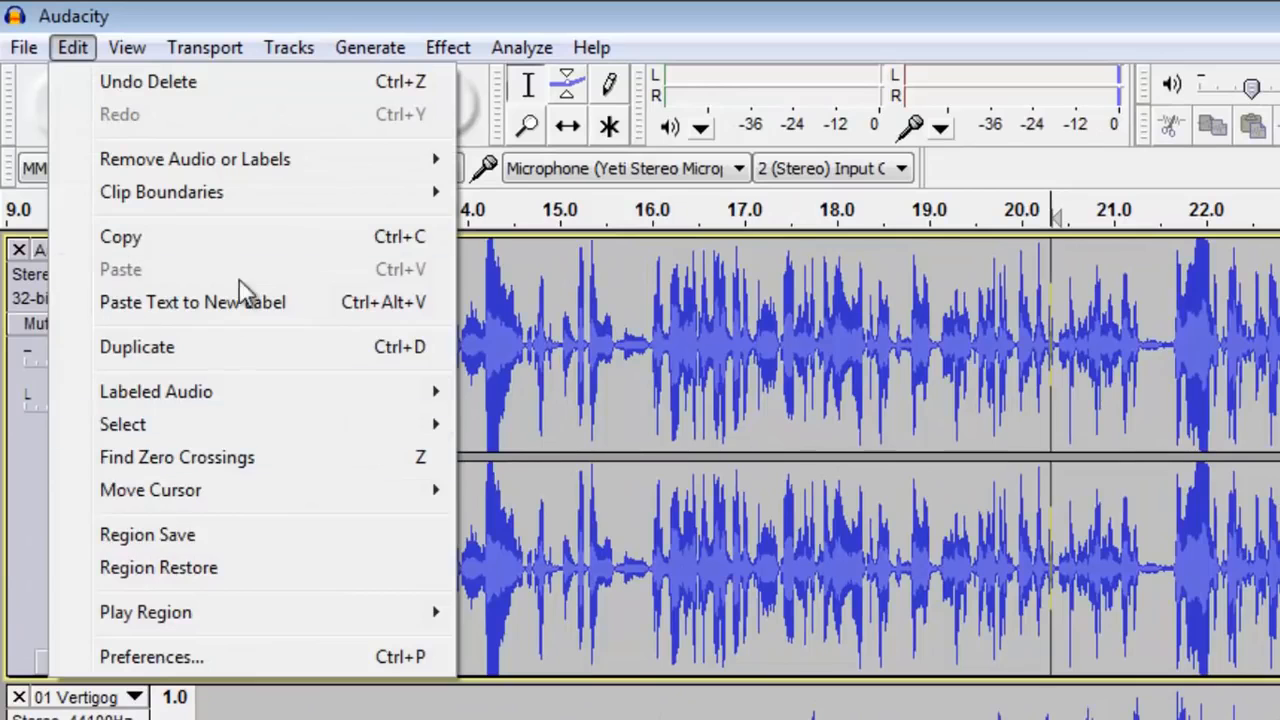
{"action": "mouse_move", "coordinate": [249, 203]}
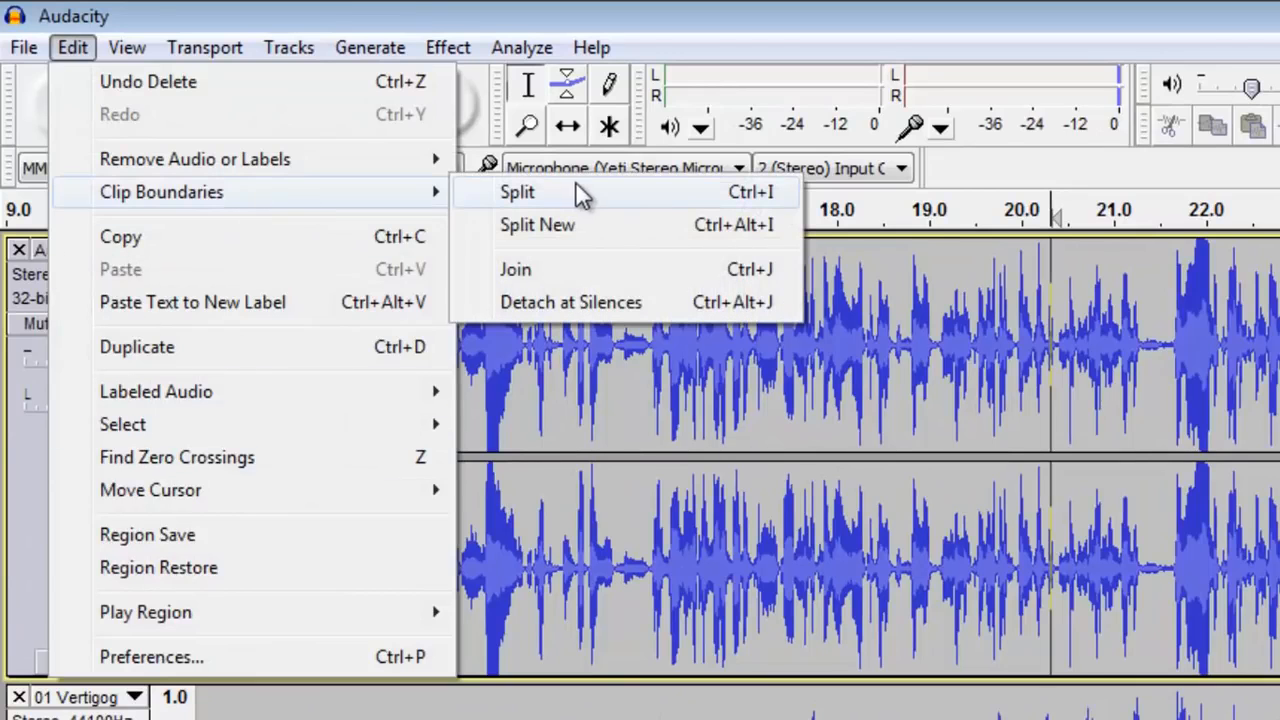
{"action": "left_click", "coordinate": [663, 186]}
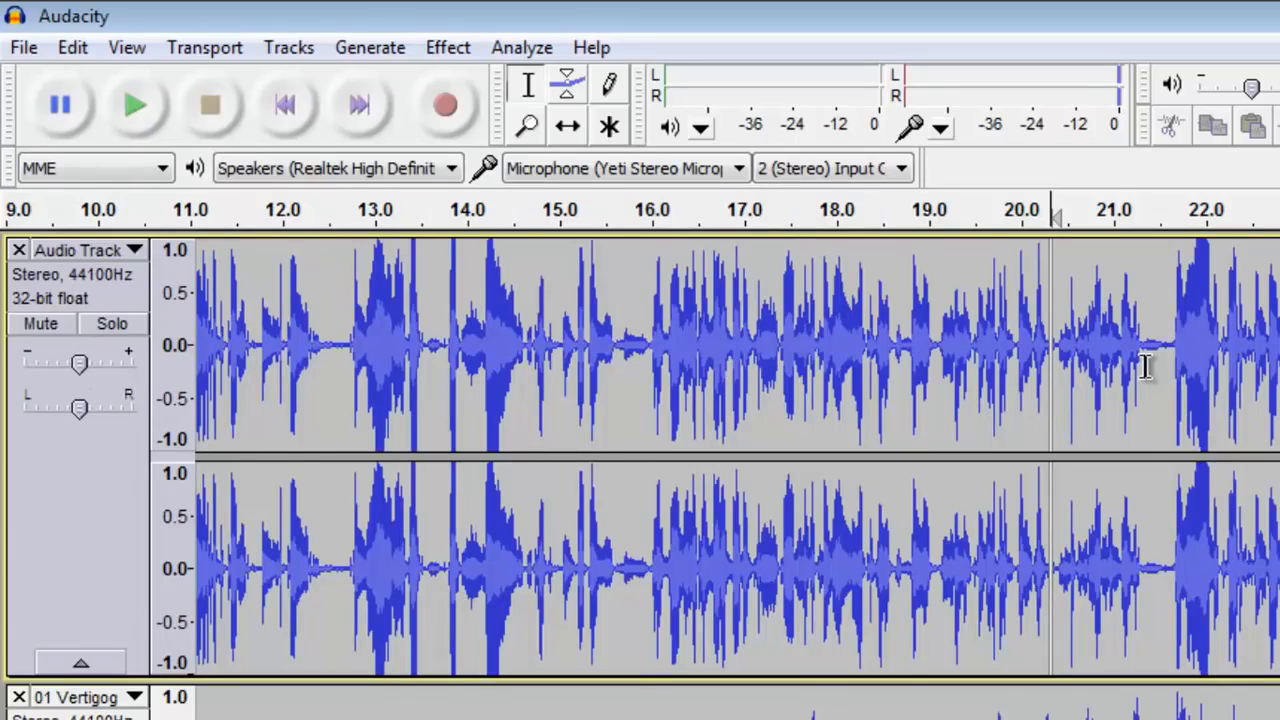
{"action": "scroll", "coordinate": [1146, 367], "scroll_direction": "up", "scroll_amount": 2}
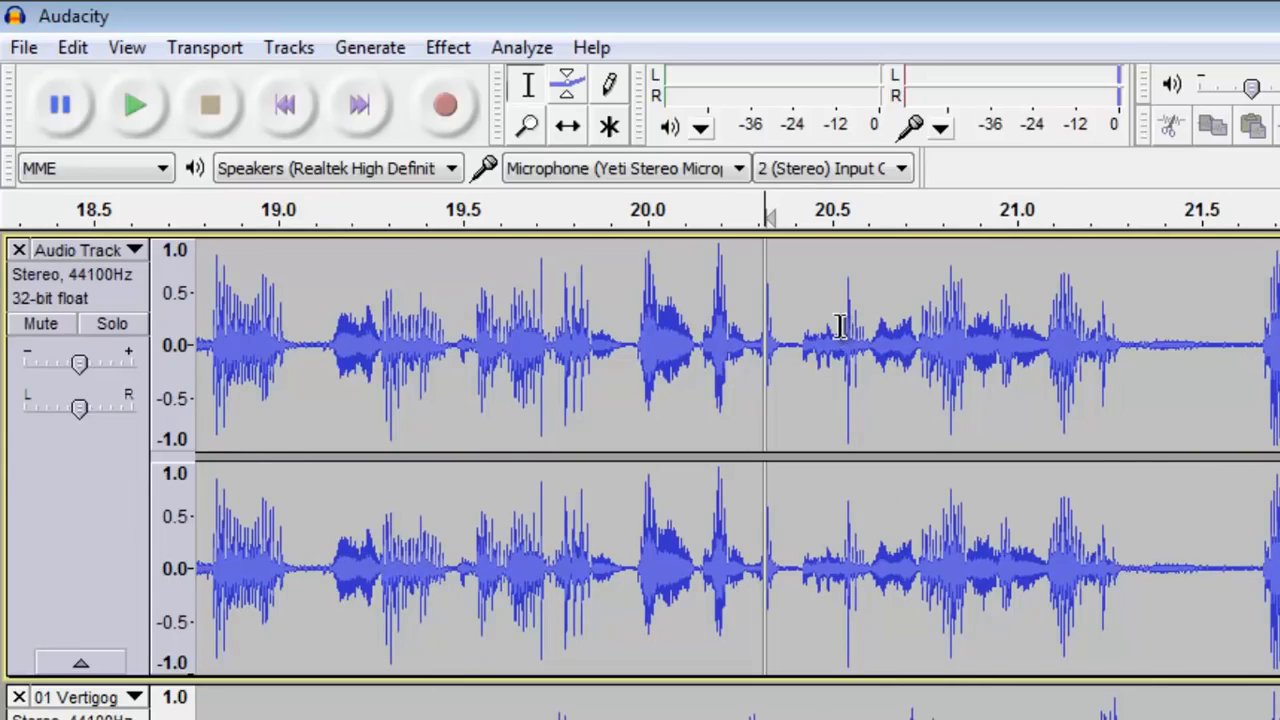
- Shift the music clip about 8 seconds later on the timeline with the Time Shift tool
{"action": "left_click", "coordinate": [568, 127]}
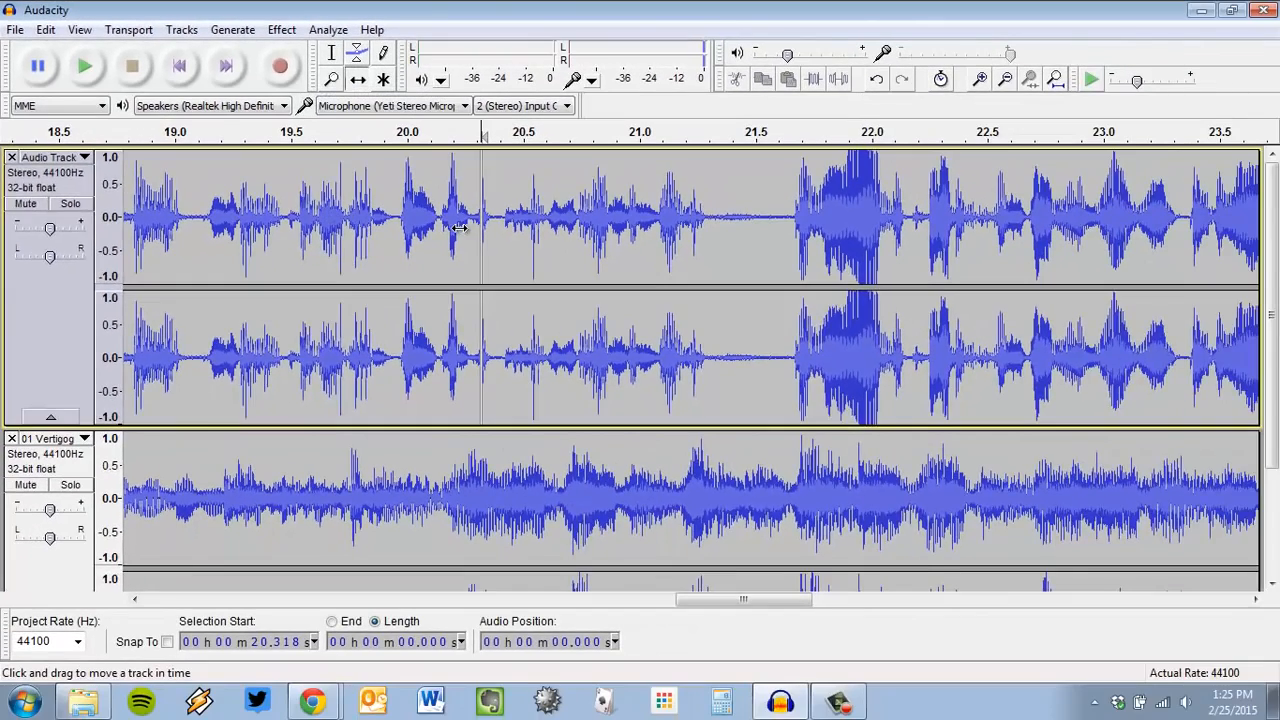
{"action": "scroll", "coordinate": [459, 228], "scroll_direction": "down", "scroll_amount": 3}
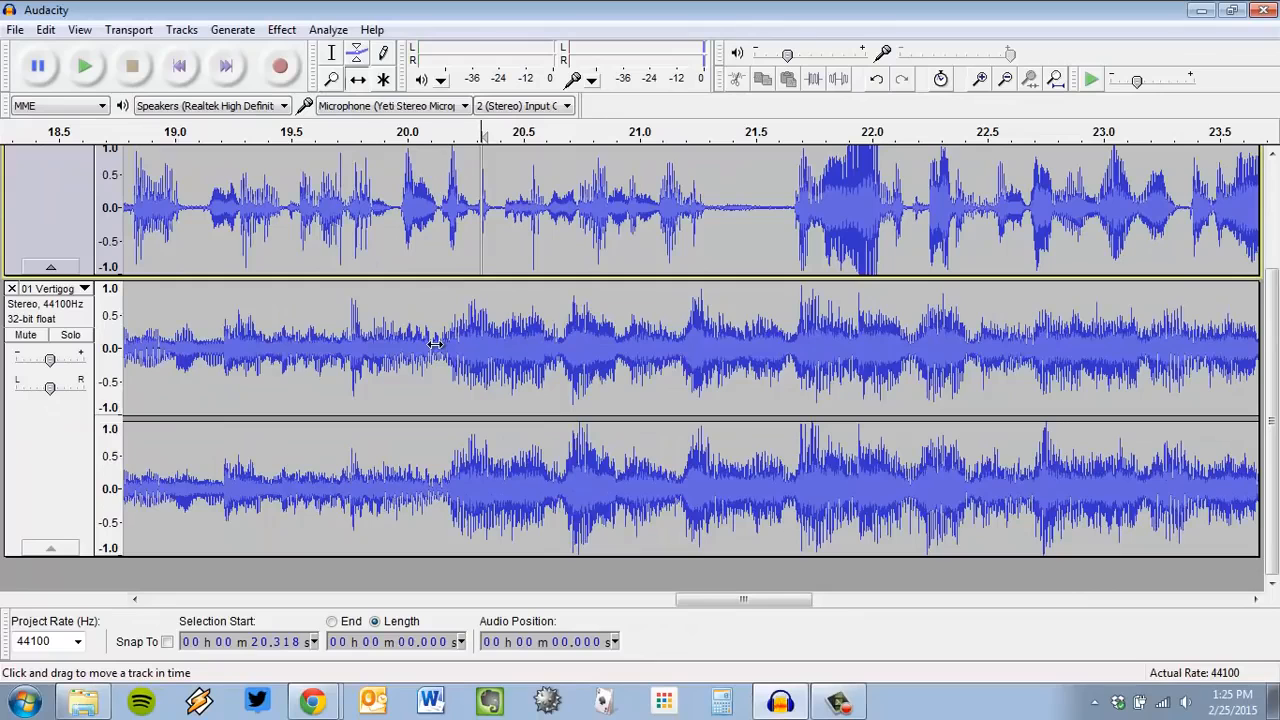
{"action": "left_click_drag", "start_coordinate": [513, 363], "coordinate": [672, 349]}
{"action": "scroll", "coordinate": [592, 349], "scroll_direction": "down", "scroll_amount": 2}
{"action": "left_click", "coordinate": [332, 54]}
{"action": "left_click_drag", "start_coordinate": [410, 345], "coordinate": [936, 380]}
{"action": "left_click", "coordinate": [565, 376]}
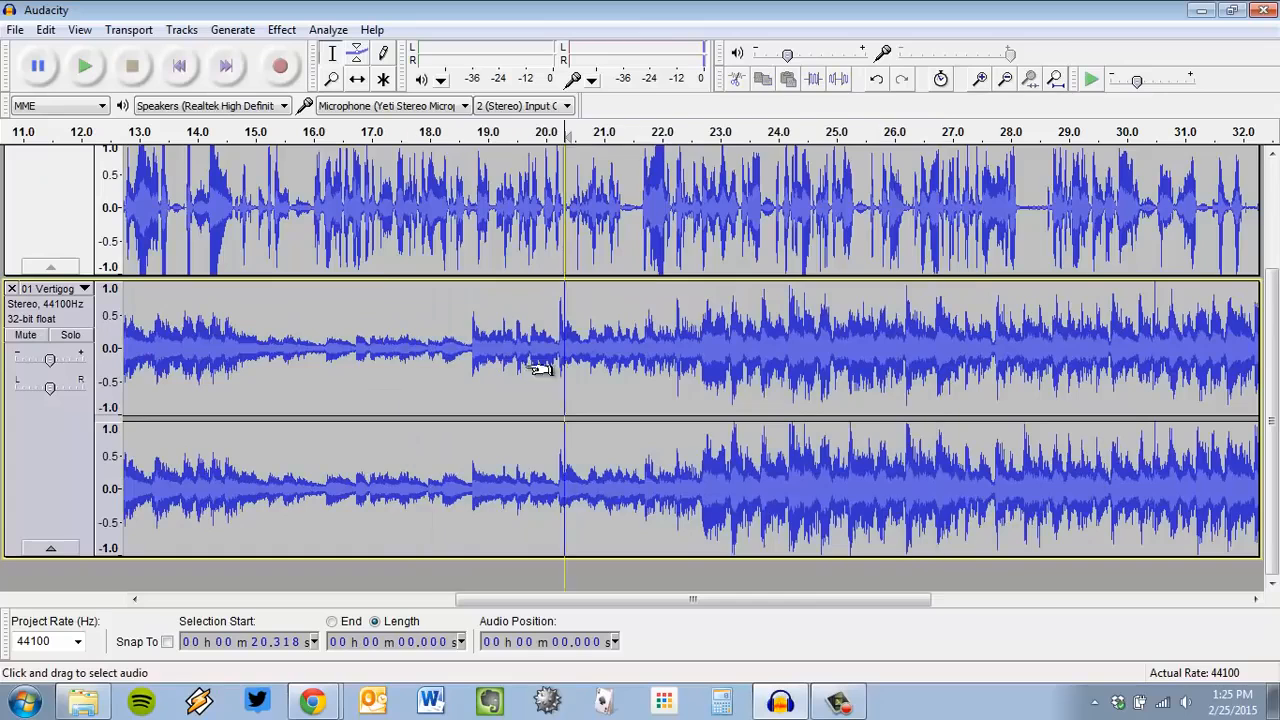
{"action": "left_click", "coordinate": [357, 79]}
{"action": "left_click_drag", "start_coordinate": [441, 364], "coordinate": [732, 337]}
- Move the two narration clips apart, leaving a gap from about 20.6 to 23.3 seconds
{"action": "scroll", "coordinate": [1008, 353], "scroll_direction": "up", "scroll_amount": 3}
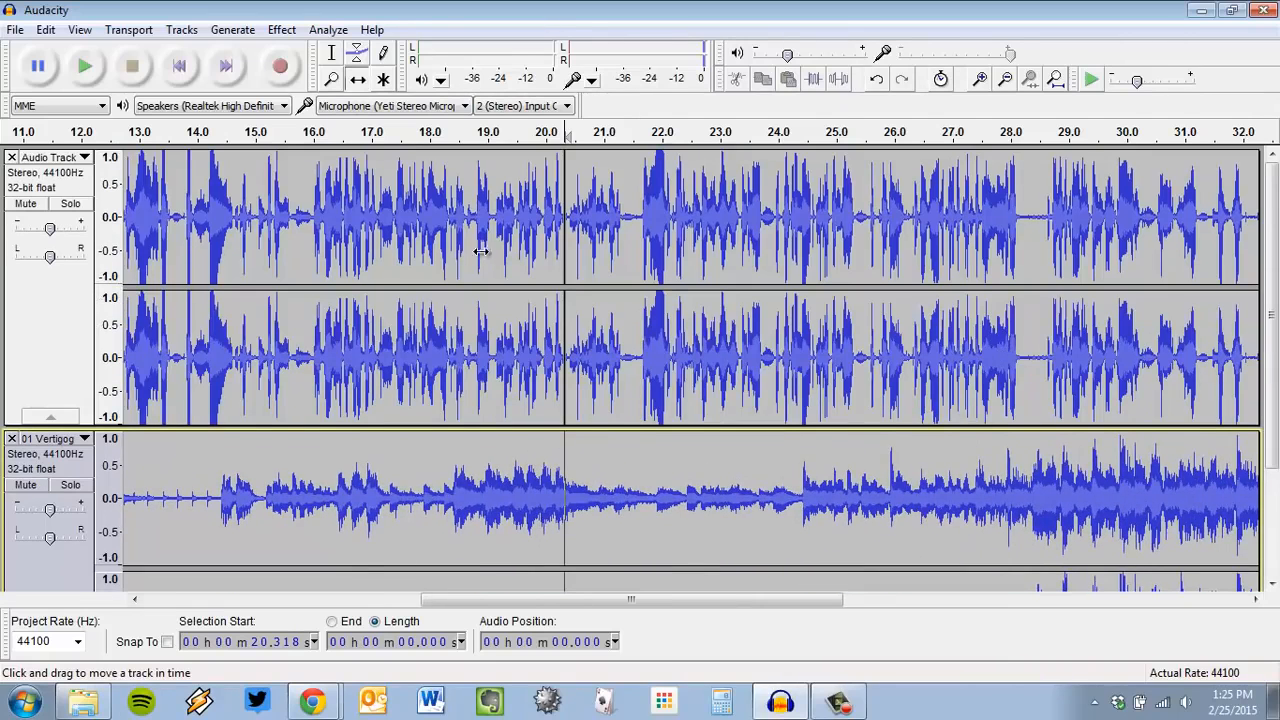
{"action": "left_click_drag", "start_coordinate": [664, 225], "coordinate": [866, 235]}
{"action": "left_click_drag", "start_coordinate": [775, 241], "coordinate": [837, 240]}
{"action": "left_click_drag", "start_coordinate": [496, 206], "coordinate": [470, 236]}
{"action": "scroll", "coordinate": [670, 345], "scroll_direction": "down", "scroll_amount": 2}
{"action": "scroll", "coordinate": [509, 245], "scroll_direction": "up", "scroll_amount": 2}
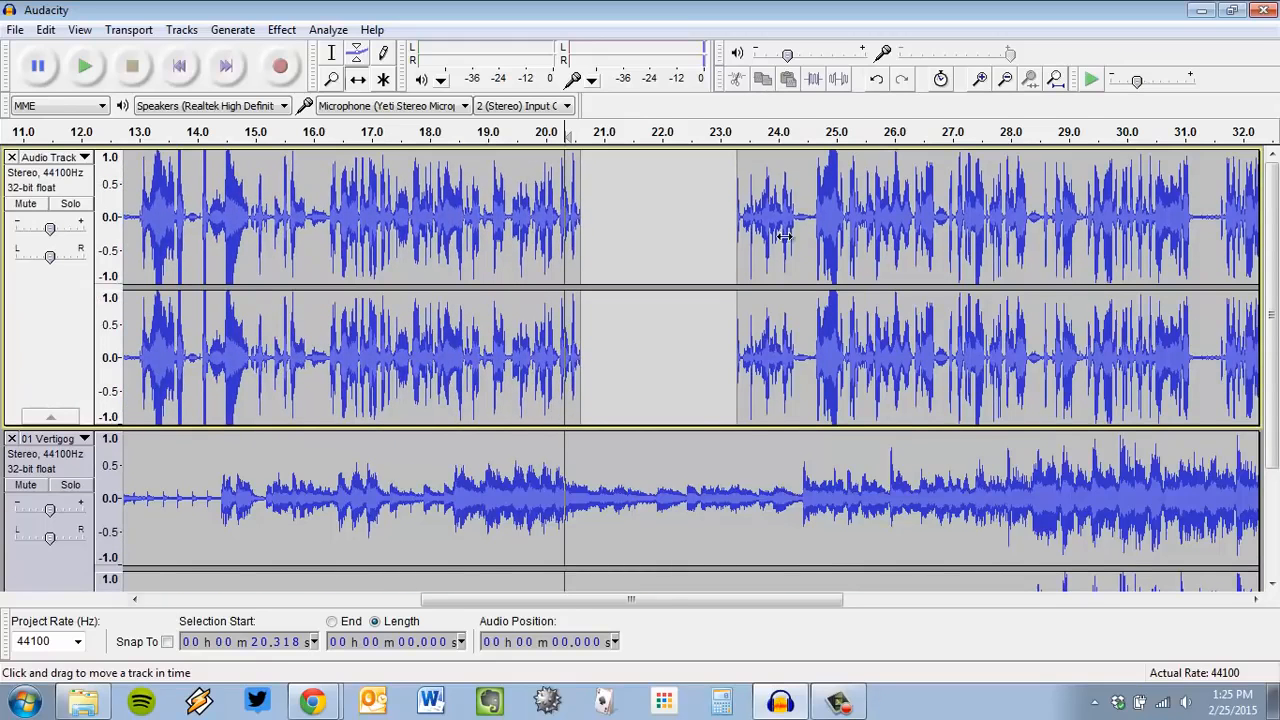
- Shift the music clip about 2.5 seconds further along the timeline relative to the narration clips
{"action": "left_click_drag", "start_coordinate": [486, 490], "coordinate": [615, 463]}
{"action": "scroll", "coordinate": [614, 463], "scroll_direction": "down", "scroll_amount": 2}
{"action": "scroll", "coordinate": [615, 463], "scroll_direction": "up", "scroll_amount": 2}
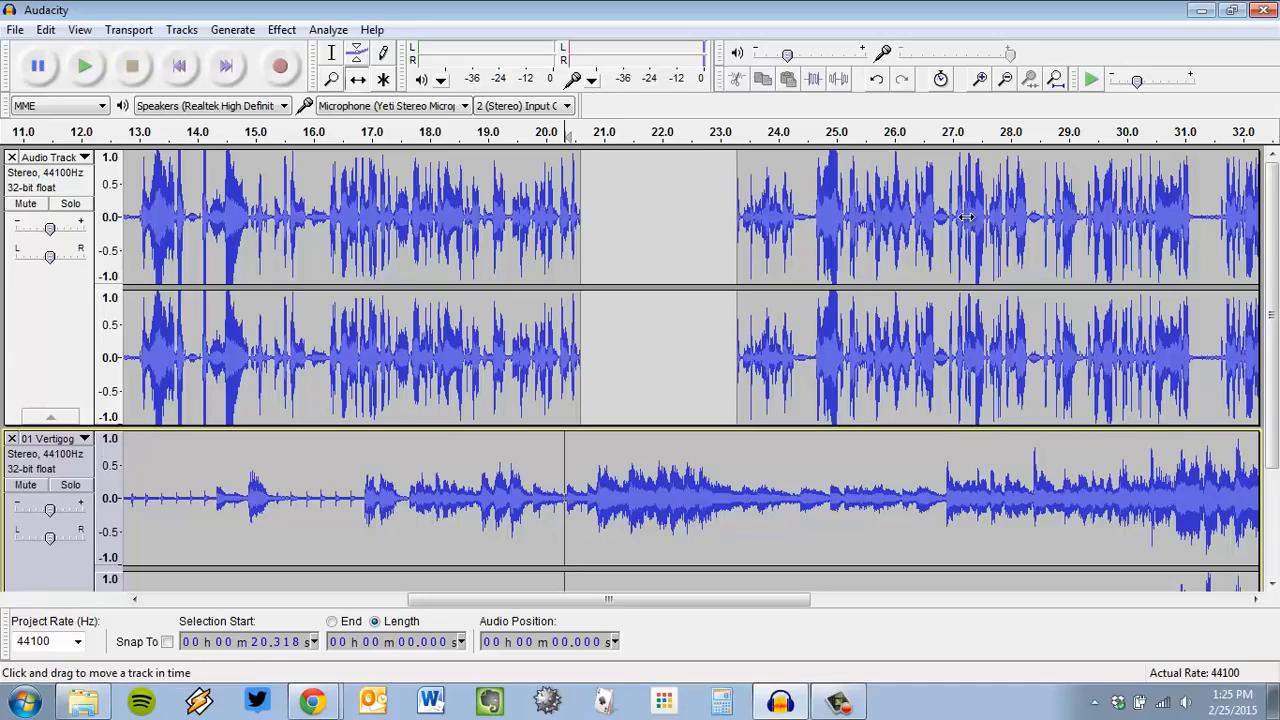
{"action": "scroll", "coordinate": [932, 251], "scroll_direction": "down", "scroll_amount": 3}
{"action": "scroll", "coordinate": [866, 358], "scroll_direction": "up", "scroll_amount": 3}
{"action": "left_click", "coordinate": [46, 29]}
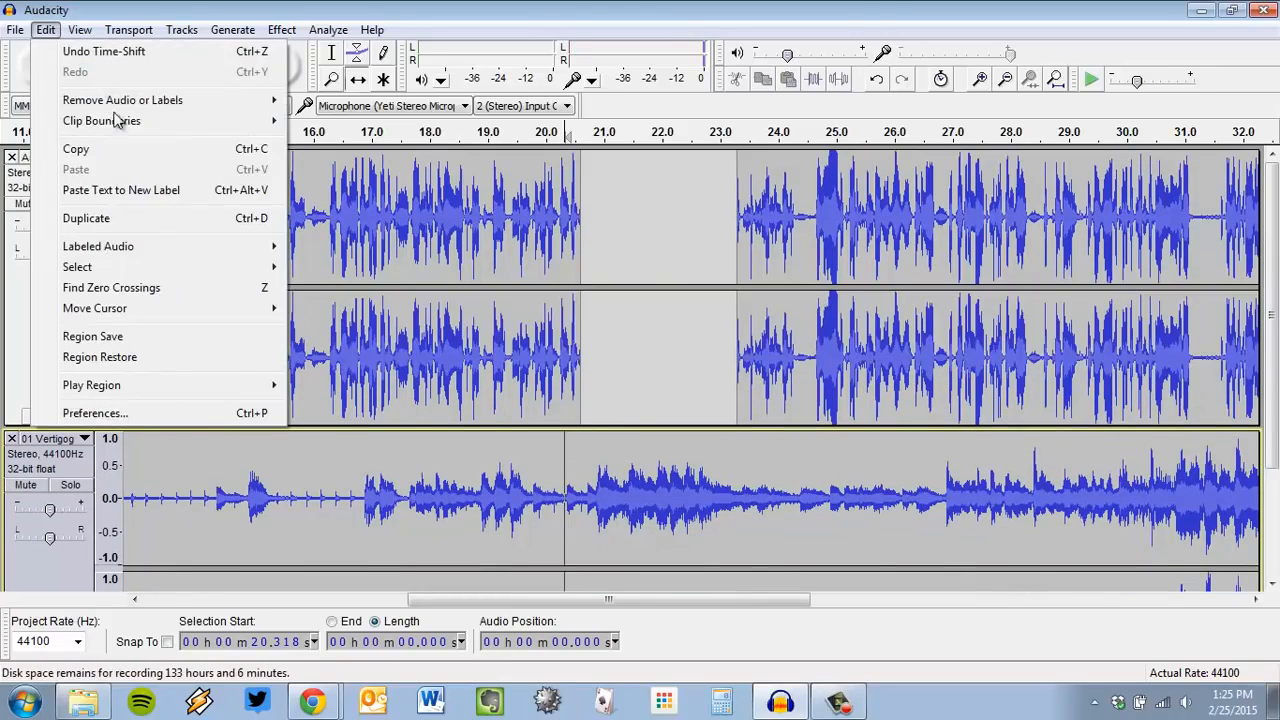
{"action": "left_click", "coordinate": [786, 243]}
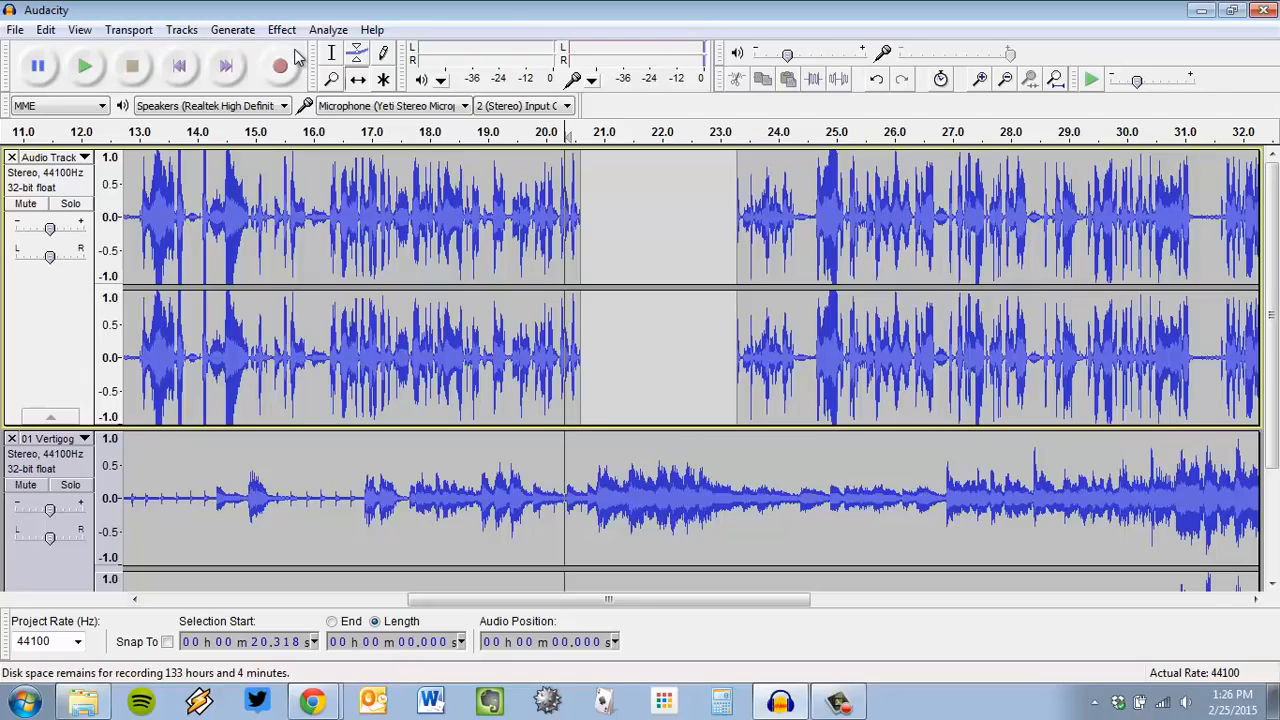
{"action": "left_click_drag", "start_coordinate": [745, 607], "coordinate": [887, 595]}
{"action": "scroll", "coordinate": [970, 488], "scroll_direction": "down", "scroll_amount": 3}
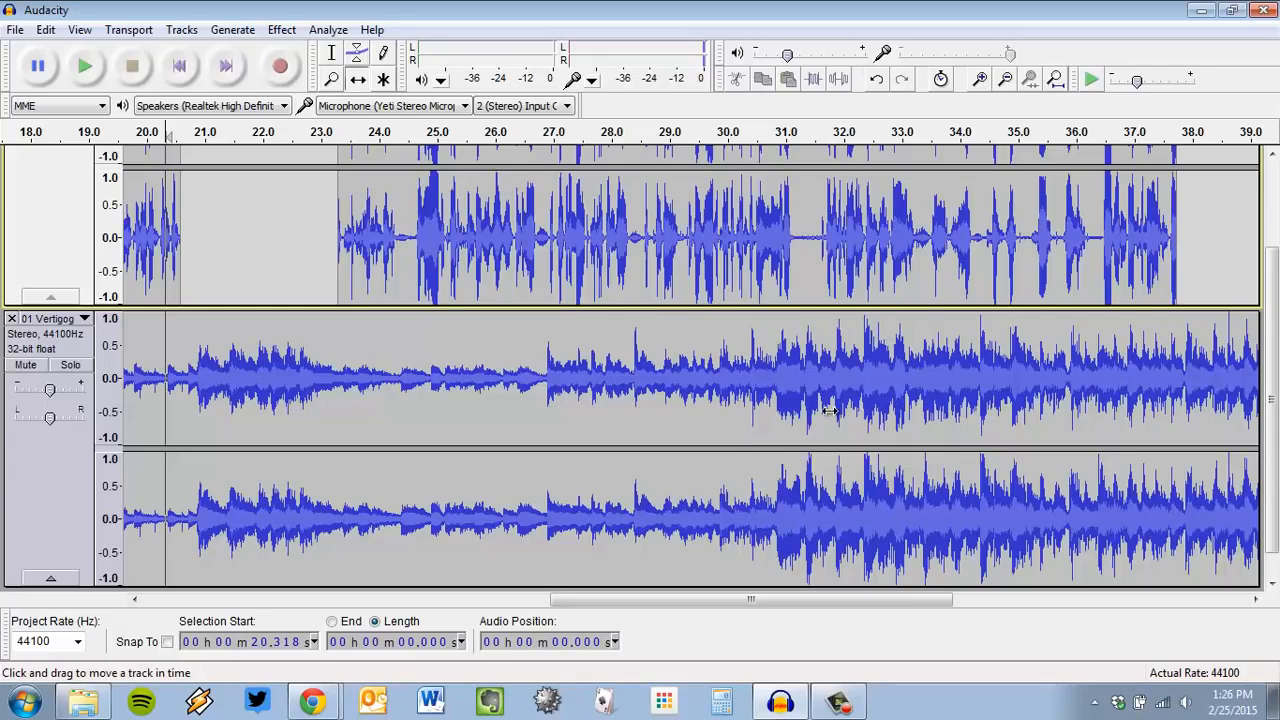
{"action": "scroll", "coordinate": [830, 410], "scroll_direction": "up", "scroll_amount": 3}
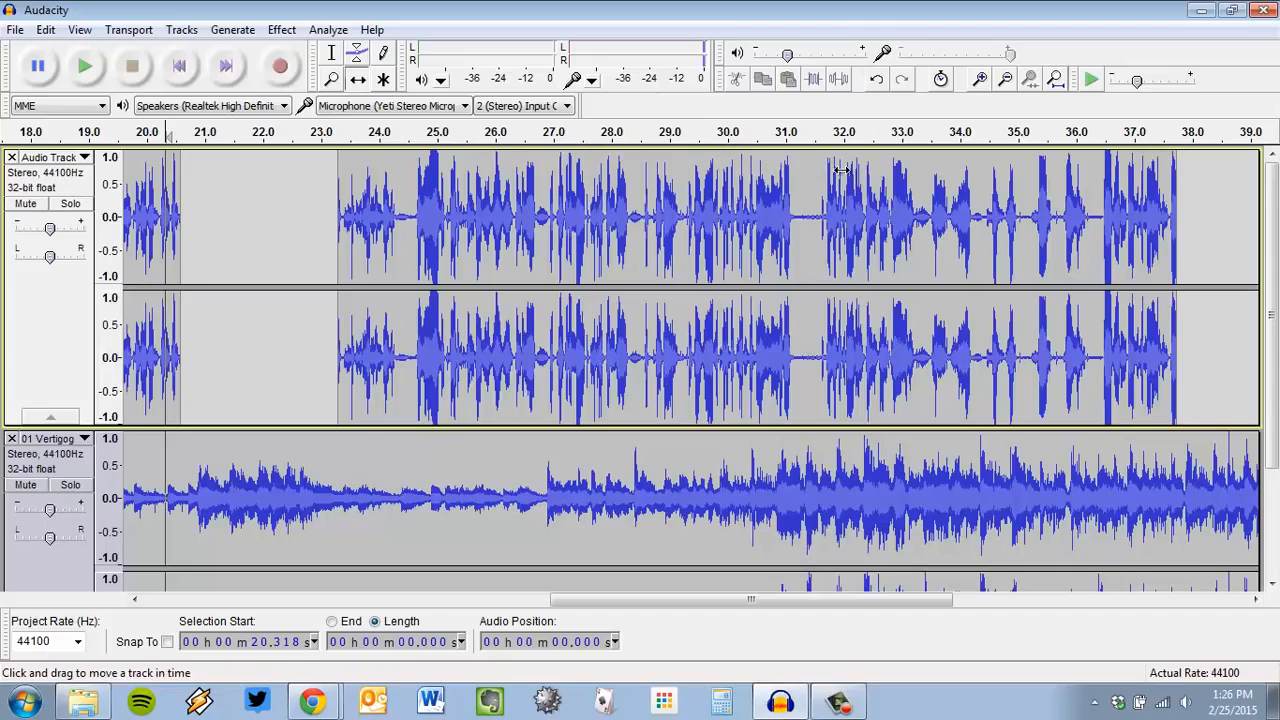
- With the Envelope tool, anchor the music at about 20.5 seconds and lower its envelope to about 0.5 under the first narration clip
{"action": "scroll", "coordinate": [864, 314], "scroll_direction": "down", "scroll_amount": 3}
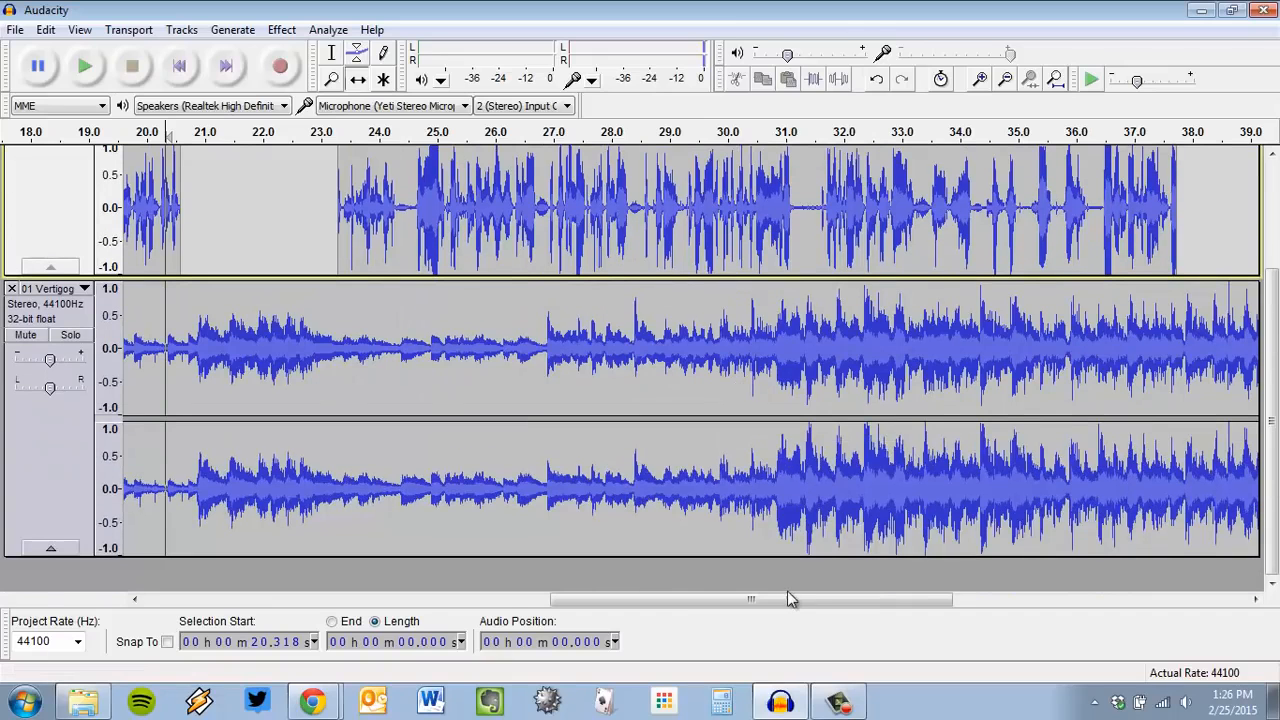
{"action": "left_click_drag", "start_coordinate": [789, 597], "coordinate": [618, 618]}
{"action": "scroll", "coordinate": [410, 505], "scroll_direction": "up", "scroll_amount": 3}
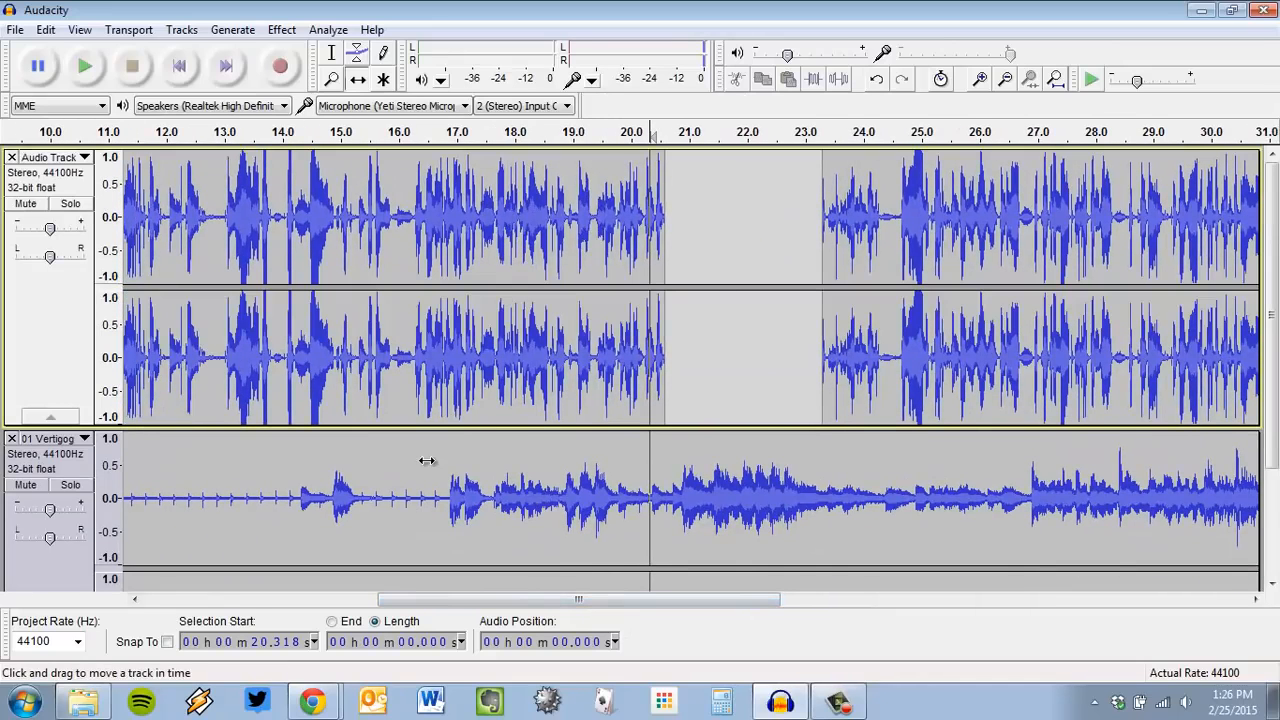
{"action": "left_click", "coordinate": [358, 56]}
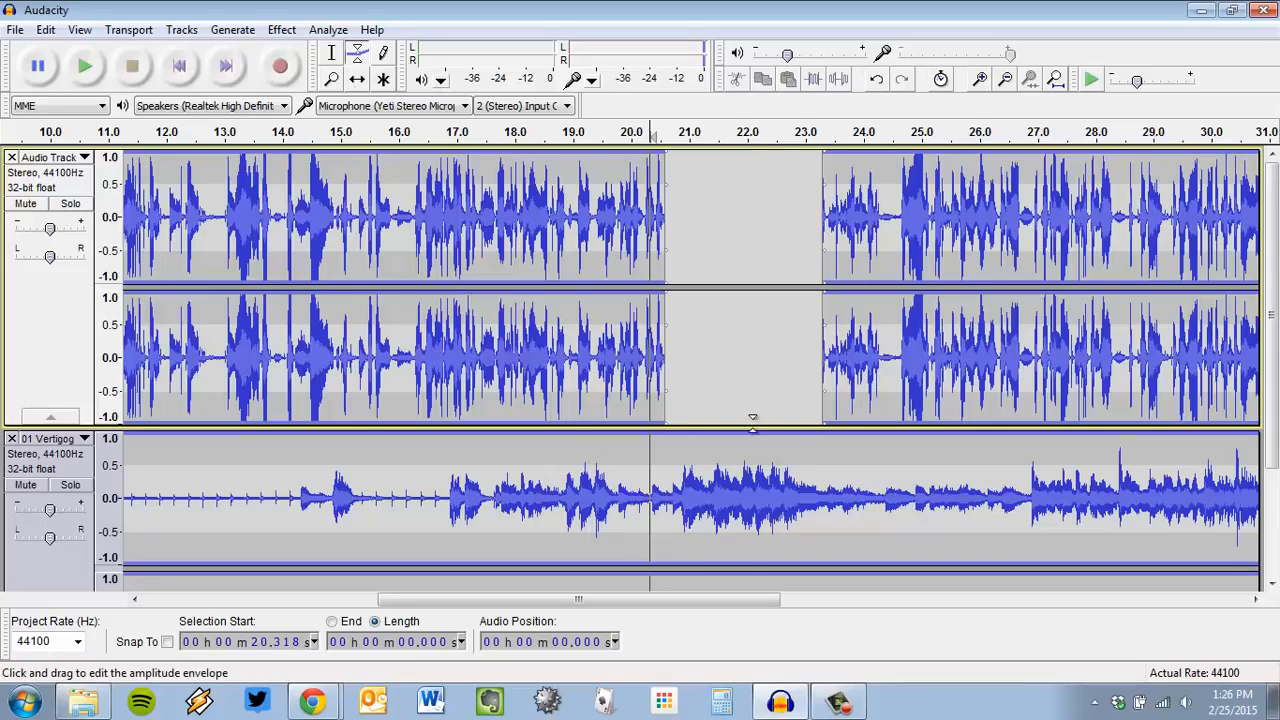
{"action": "scroll", "coordinate": [968, 436], "scroll_direction": "down", "scroll_amount": 3}
{"action": "scroll", "coordinate": [1037, 423], "scroll_direction": "up", "scroll_amount": 3}
{"action": "scroll", "coordinate": [724, 404], "scroll_direction": "down", "scroll_amount": 3}
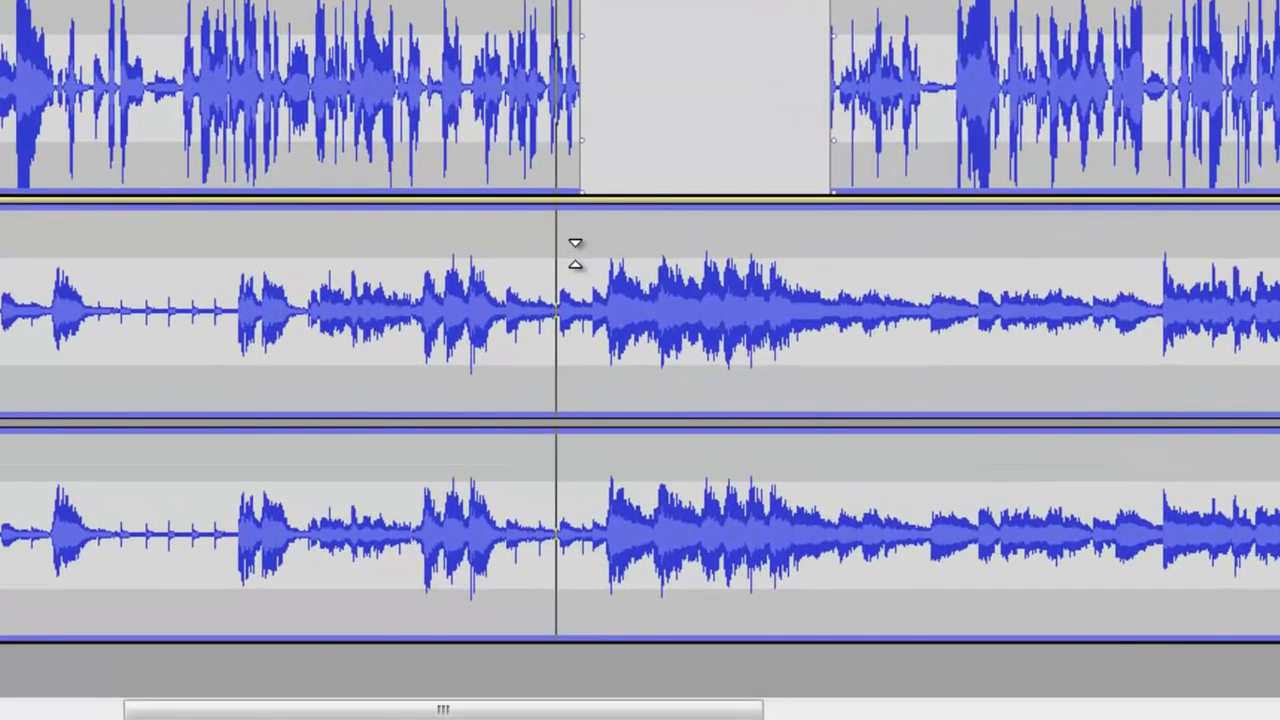
{"action": "left_click", "coordinate": [663, 312]}
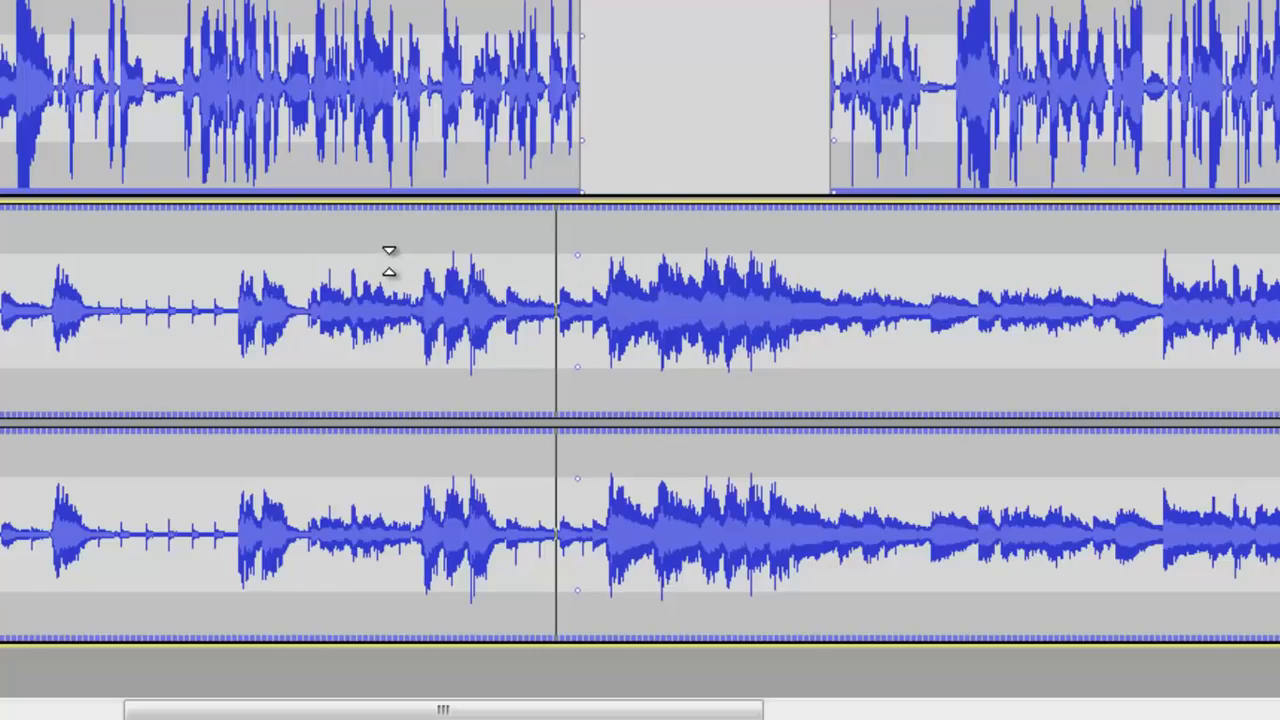
{"action": "left_click_drag", "start_coordinate": [403, 249], "coordinate": [522, 307]}
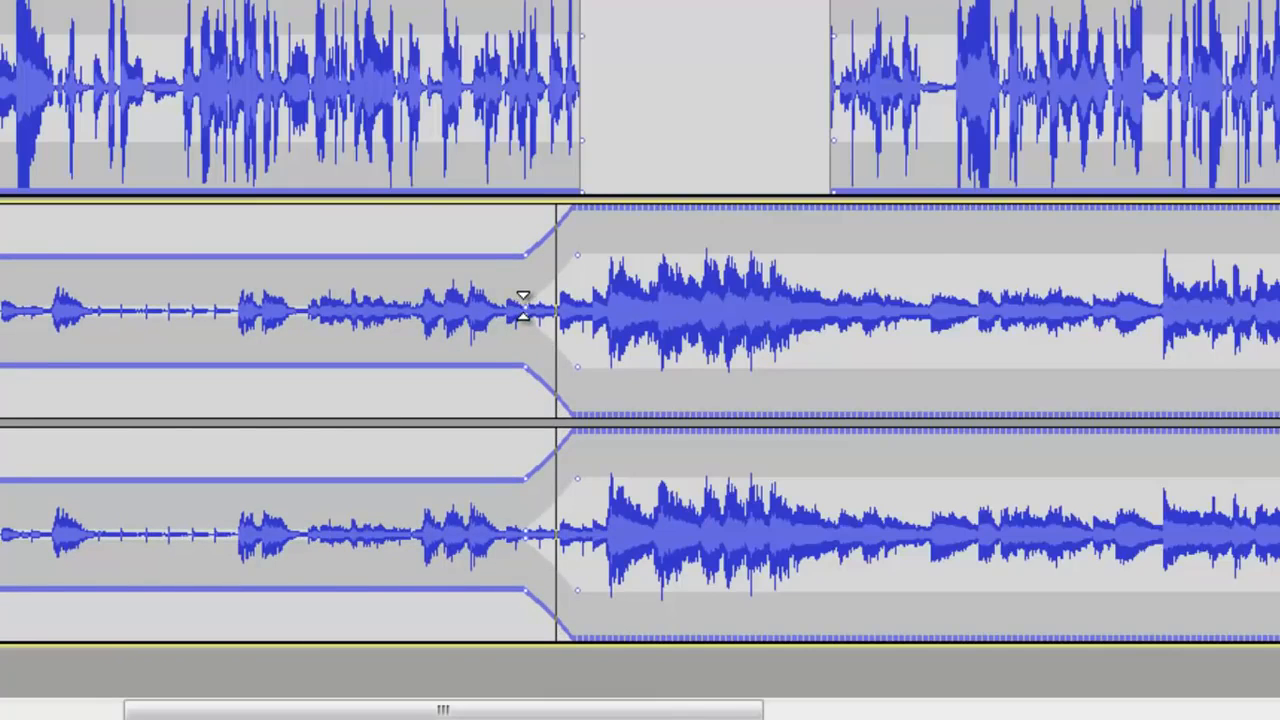
- Raise the music's envelope to full level across the narration gap, adding control points near the gap's start and end
{"action": "left_click", "coordinate": [839, 242]}
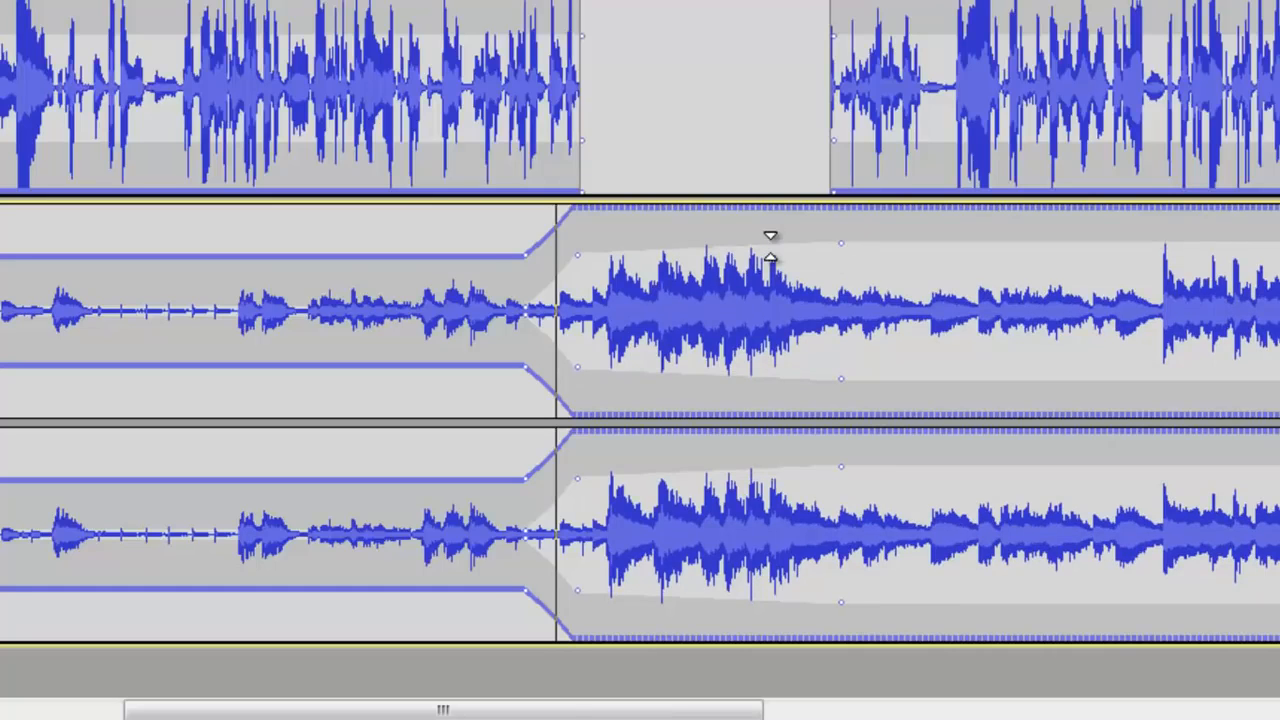
{"action": "left_click_drag", "start_coordinate": [777, 237], "coordinate": [663, 186]}
{"action": "scroll", "coordinate": [700, 200], "scroll_direction": "up", "scroll_amount": 3}
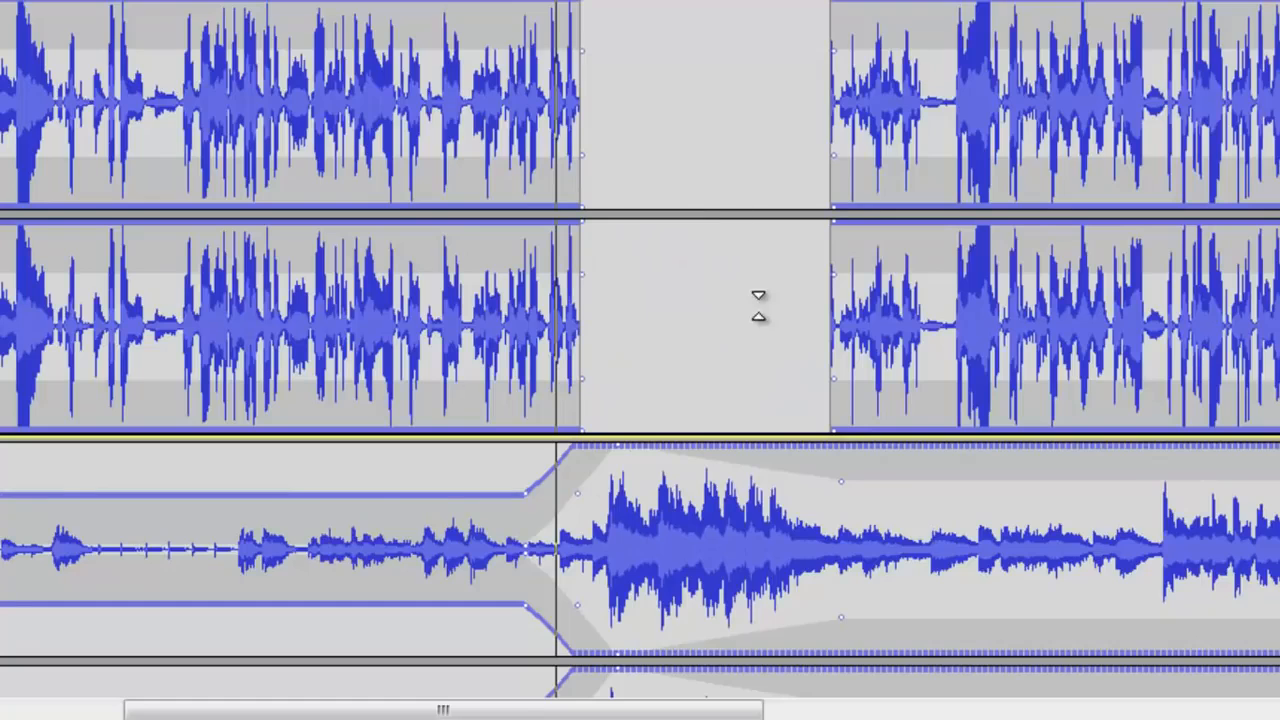
{"action": "scroll", "coordinate": [736, 222], "scroll_direction": "down", "scroll_amount": 3}
{"action": "left_click", "coordinate": [823, 254]}
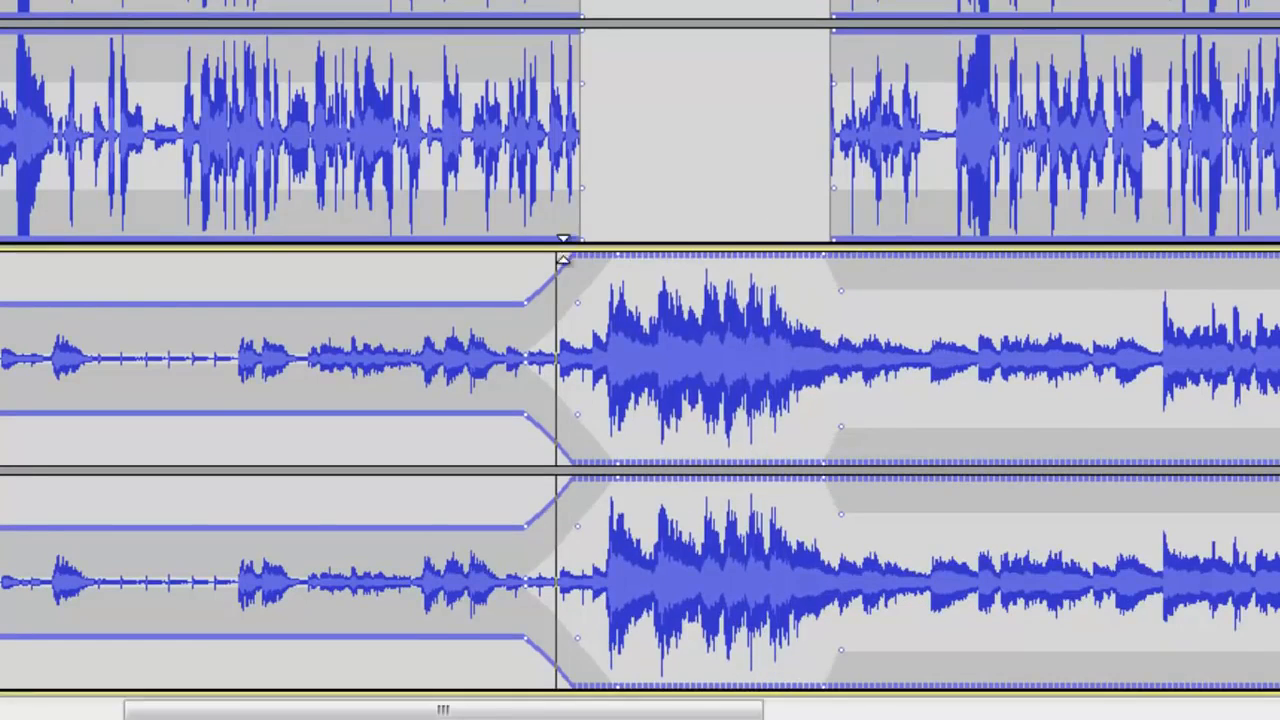
- Lower the music's envelope under the second narration clip with points at about 24 and 32 seconds, the second one lower
{"action": "scroll", "coordinate": [530, 150], "scroll_direction": "up", "scroll_amount": 3}
{"action": "scroll", "coordinate": [757, 198], "scroll_direction": "down", "scroll_amount": 3}
{"action": "scroll", "coordinate": [735, 196], "scroll_direction": "up", "scroll_amount": 3}
{"action": "scroll", "coordinate": [1000, 250], "scroll_direction": "down", "scroll_amount": 3}
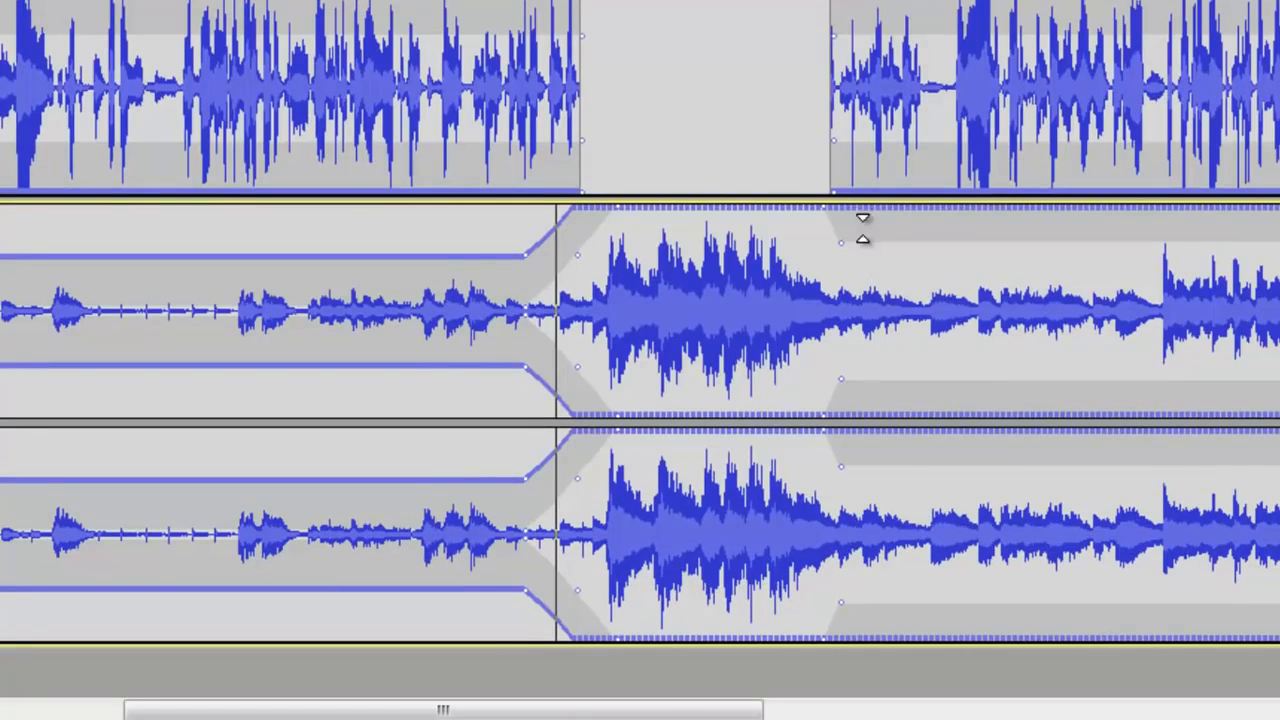
{"action": "left_click_drag", "start_coordinate": [884, 238], "coordinate": [898, 293]}
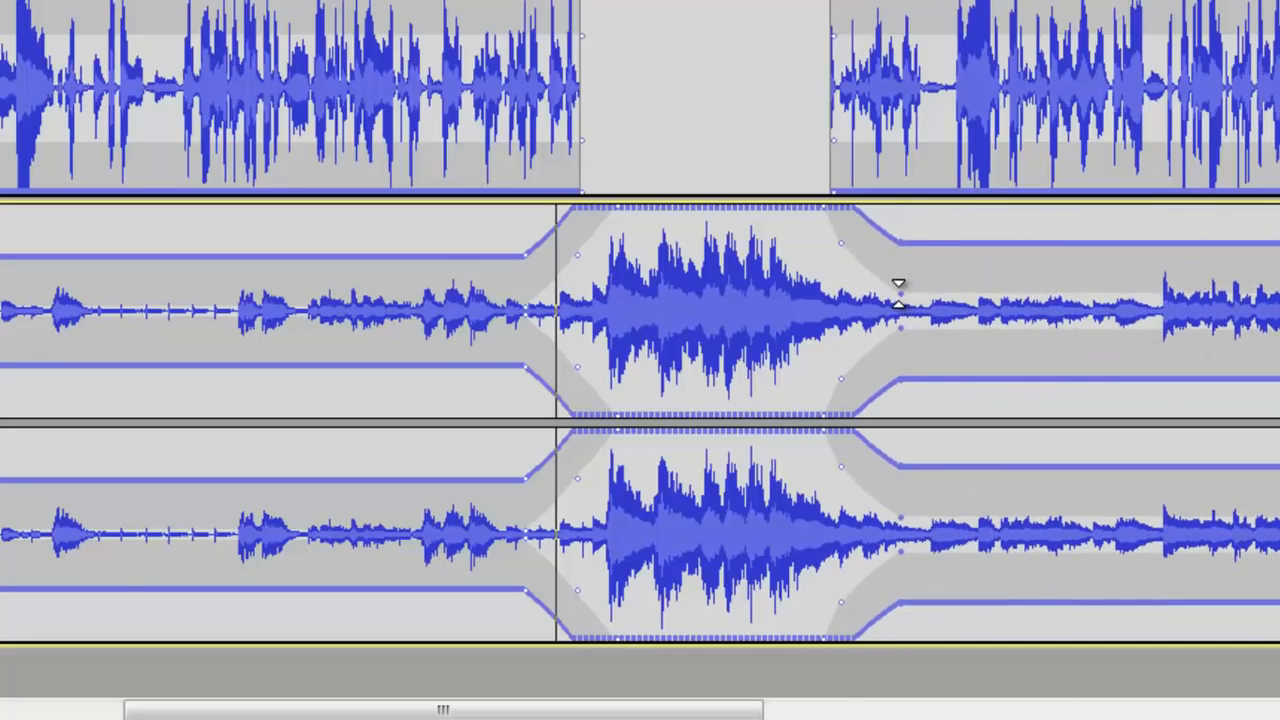
{"action": "left_click_drag", "start_coordinate": [358, 716], "coordinate": [640, 712]}
{"action": "left_click_drag", "start_coordinate": [801, 249], "coordinate": [831, 279]}
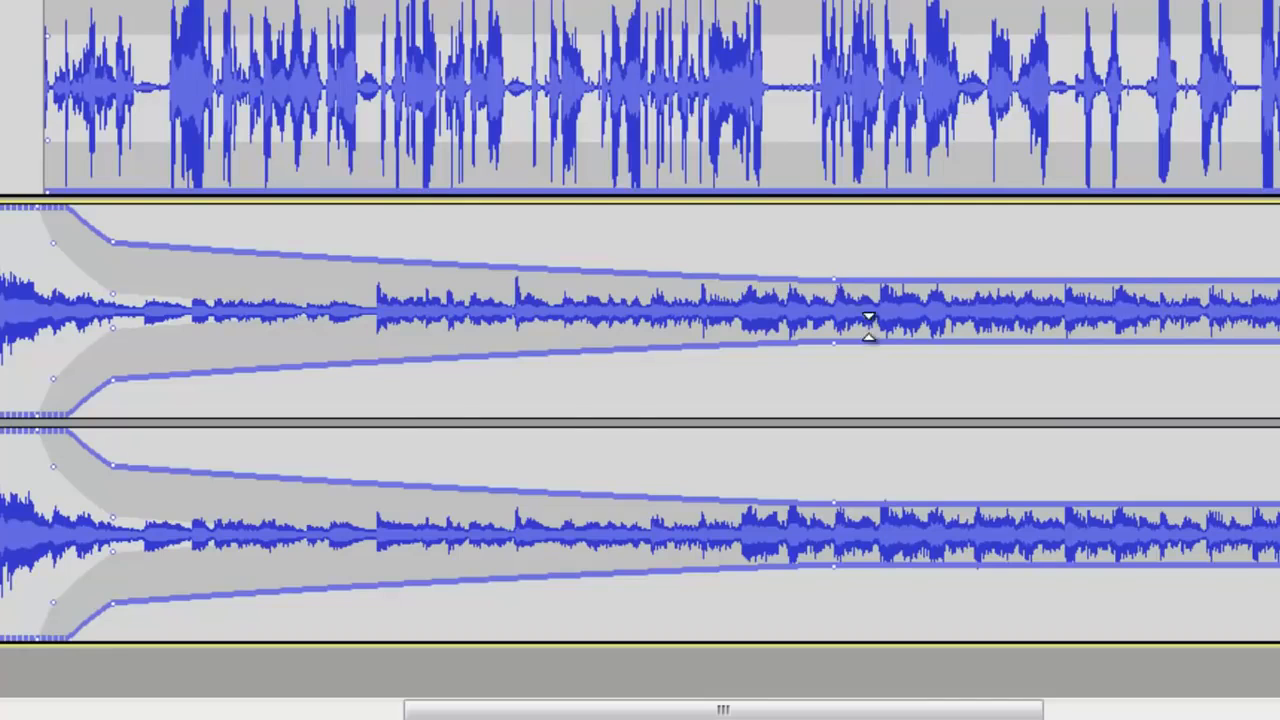
- Play the mix from about 19.6 seconds to check the volume changes around the narration gap, and stop playback
{"action": "scroll", "coordinate": [833, 348], "scroll_direction": "up", "scroll_amount": 3}
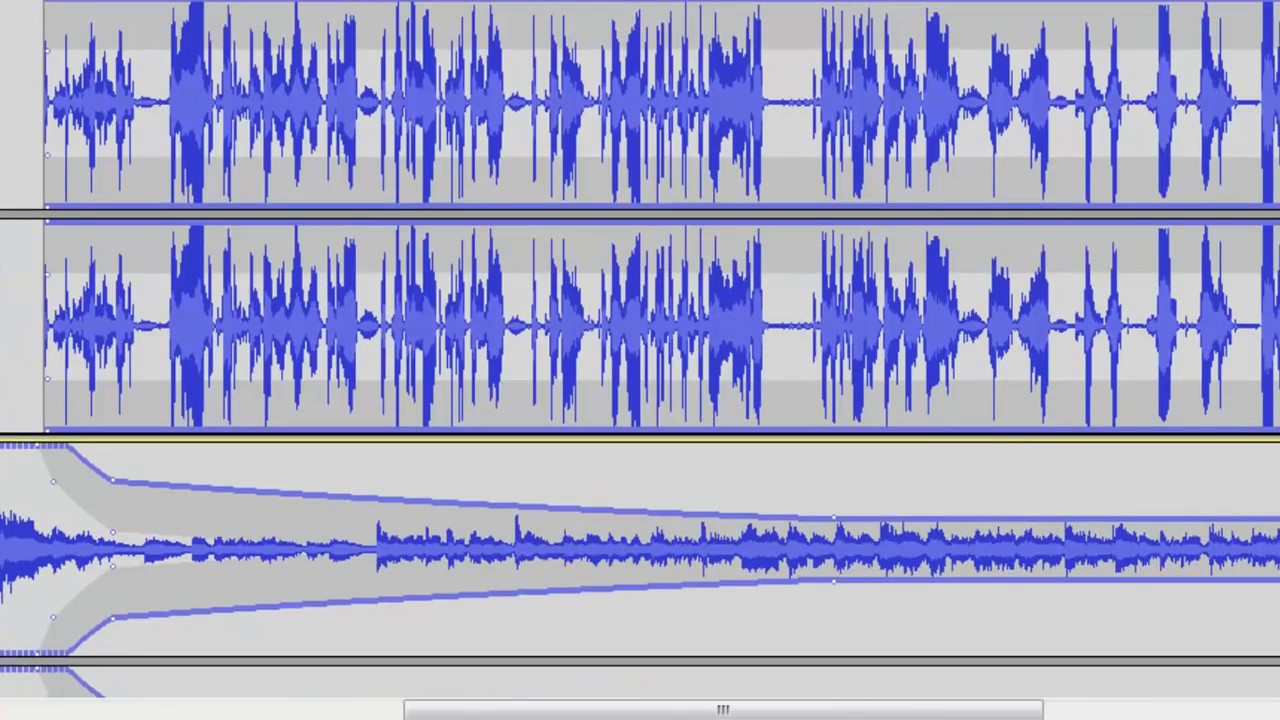
{"action": "left_click_drag", "start_coordinate": [951, 712], "coordinate": [757, 716]}
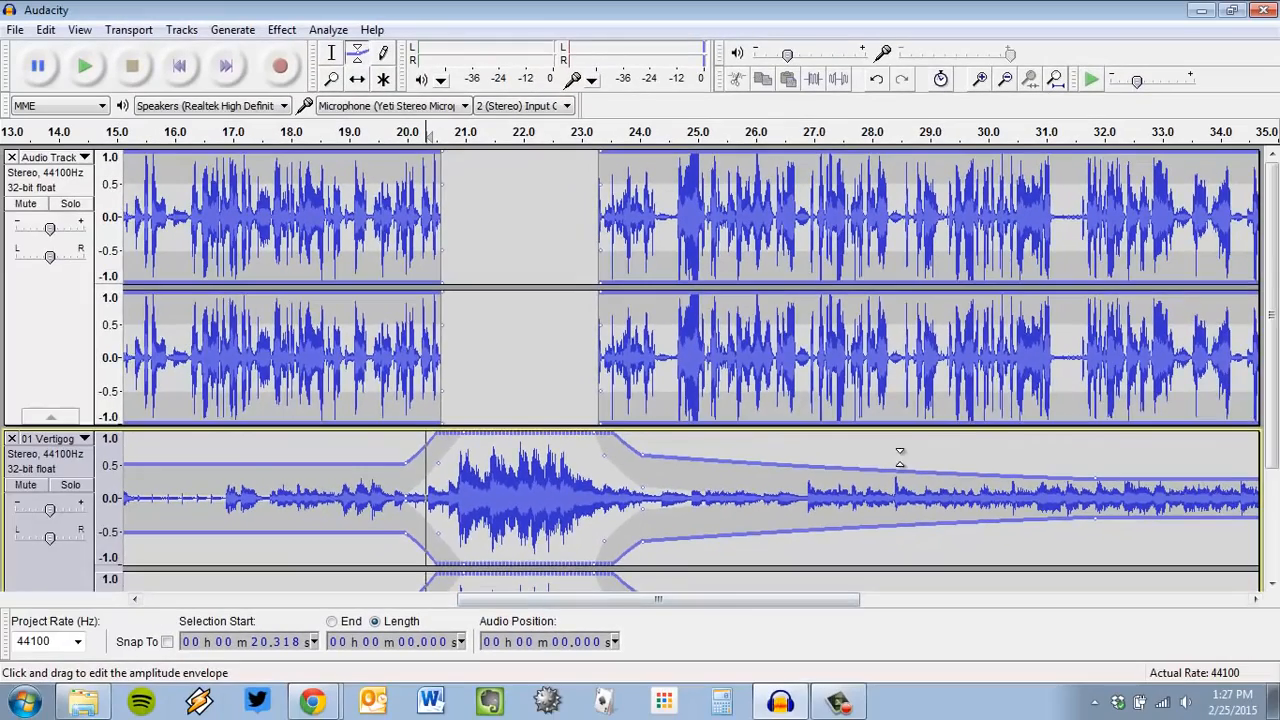
{"action": "scroll", "coordinate": [712, 320], "scroll_direction": "down", "scroll_amount": 2}
{"action": "scroll", "coordinate": [712, 320], "scroll_direction": "up", "scroll_amount": 2}
{"action": "scroll", "coordinate": [712, 320], "scroll_direction": "down", "scroll_amount": 2}
{"action": "scroll", "coordinate": [712, 320], "scroll_direction": "up", "scroll_amount": 2}
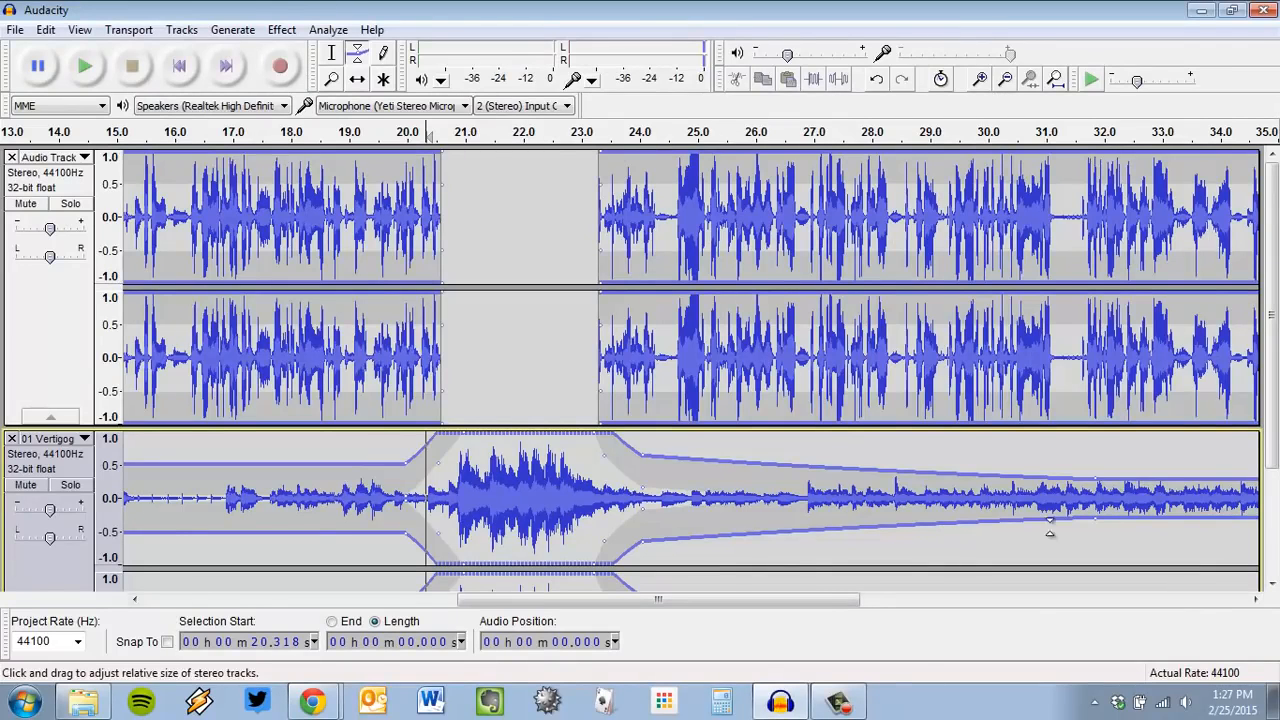
{"action": "left_click", "coordinate": [386, 134]}
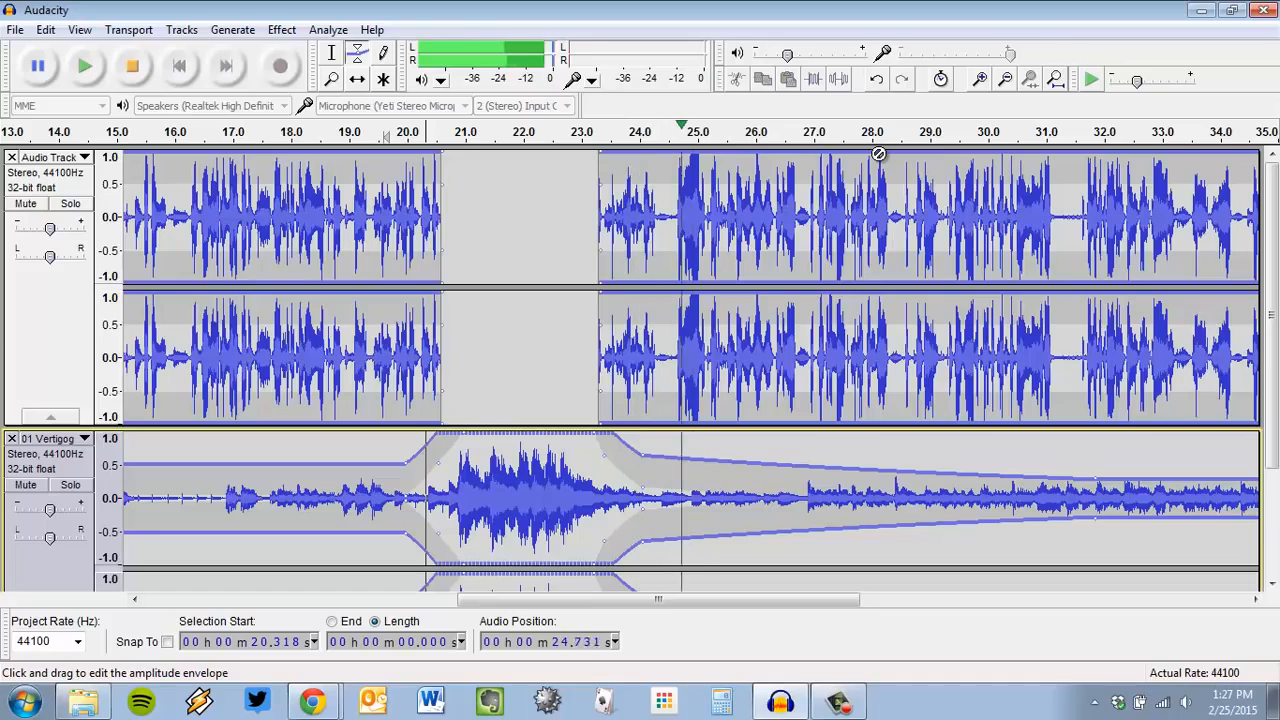
{"action": "left_click", "coordinate": [143, 70]}
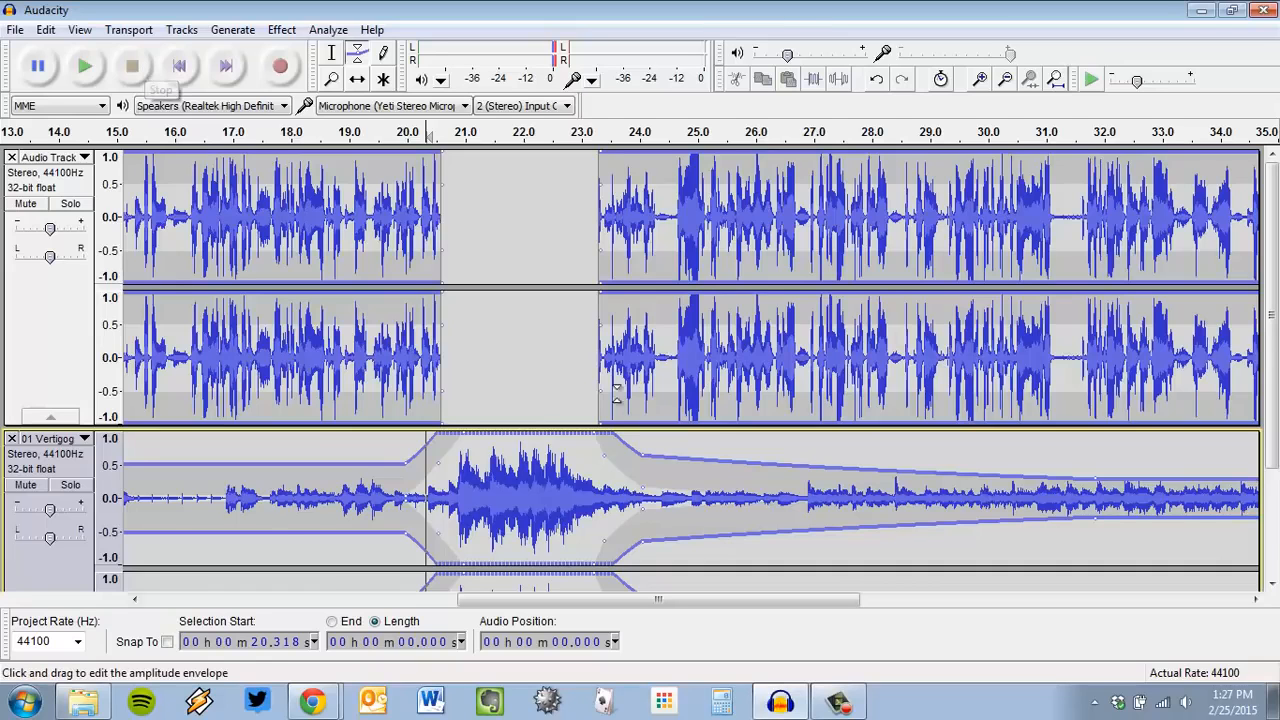
- Listen to the mix from about 30 seconds, and lower the music's envelope slightly further at about 30.7 seconds
{"action": "left_click", "coordinate": [990, 123]}
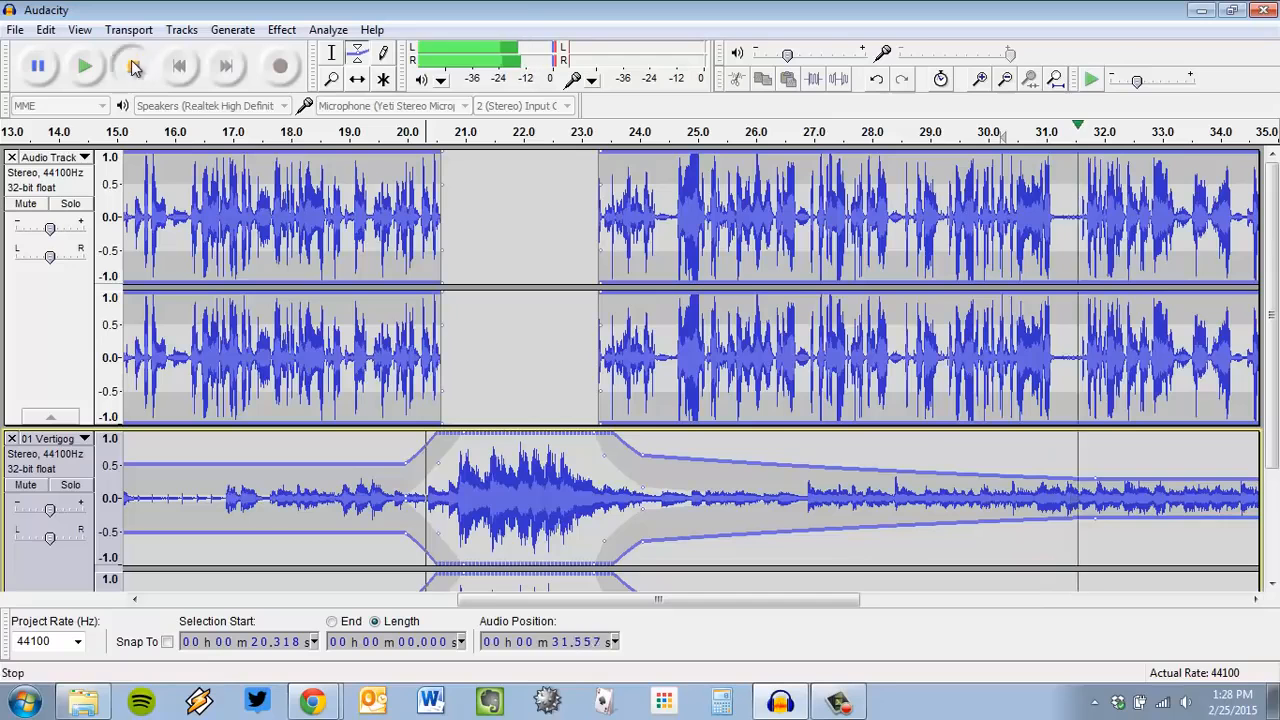
{"action": "key", "text": "space"}
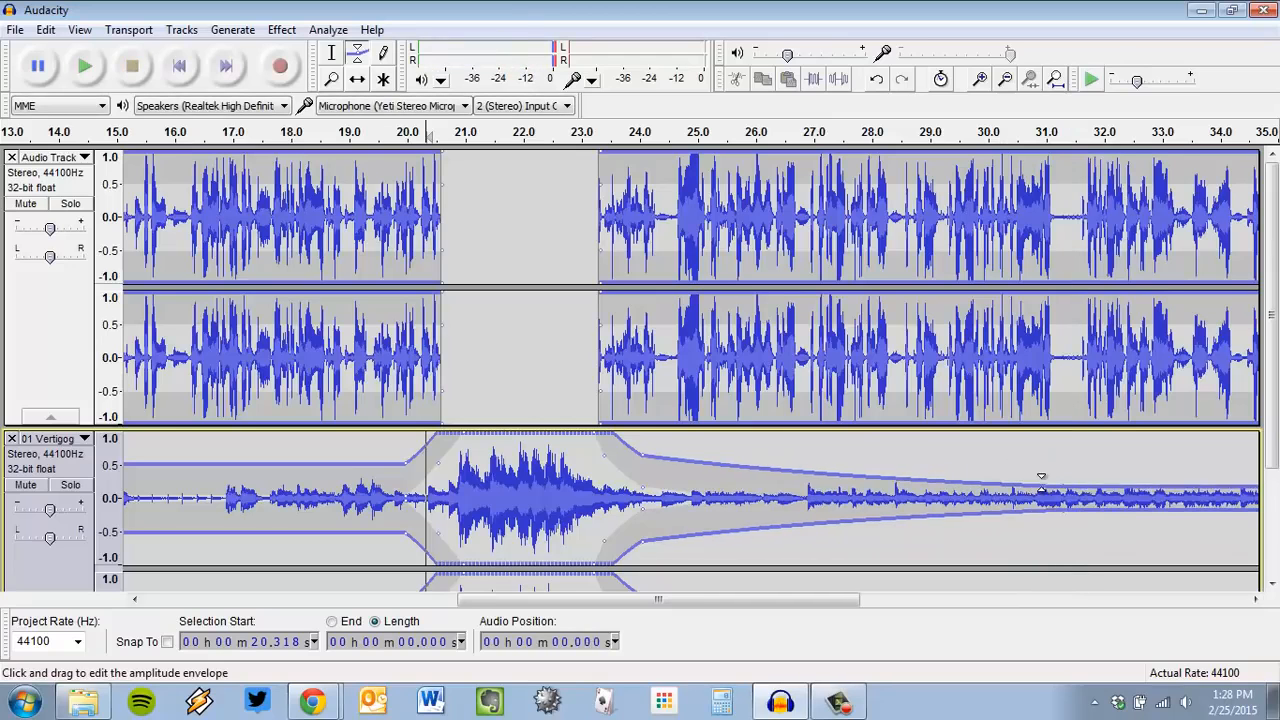
{"action": "scroll", "coordinate": [85, 445], "scroll_direction": "down", "scroll_amount": 3}
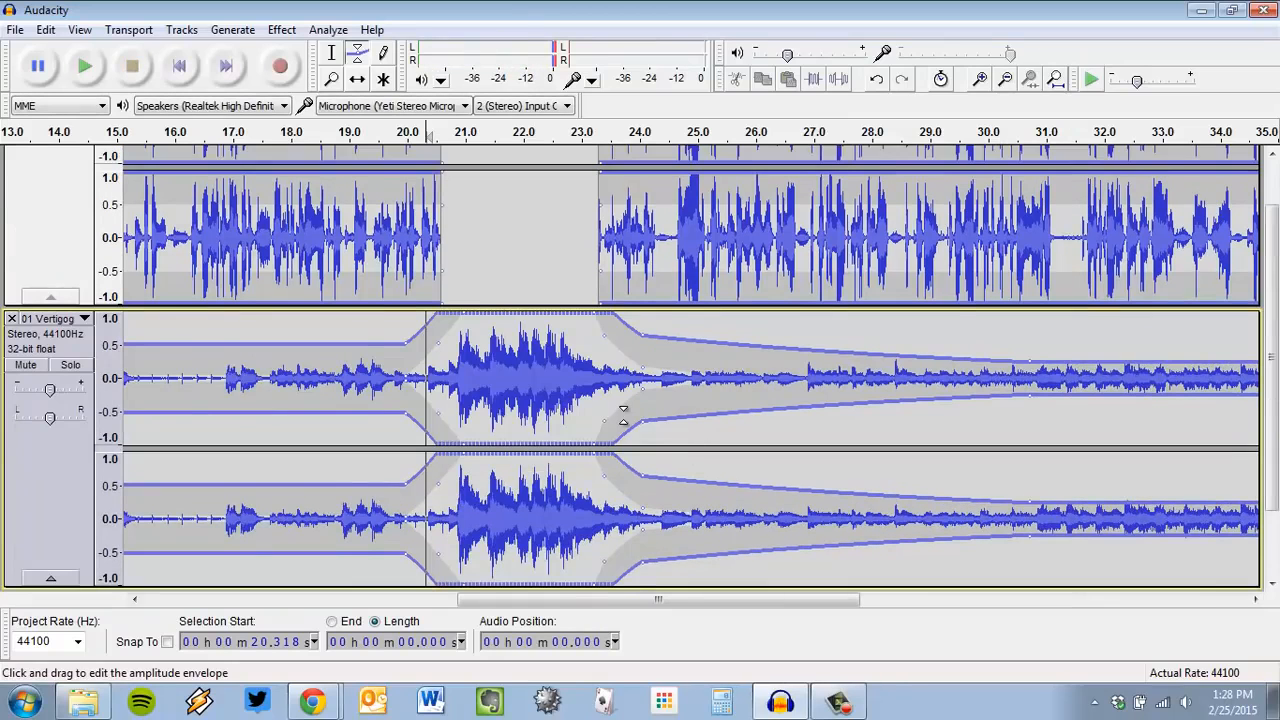
{"action": "scroll", "coordinate": [623, 414], "scroll_direction": "up", "scroll_amount": 2}
{"action": "scroll", "coordinate": [659, 393], "scroll_direction": "down", "scroll_amount": 2}
{"action": "scroll", "coordinate": [659, 393], "scroll_direction": "up", "scroll_amount": 2}
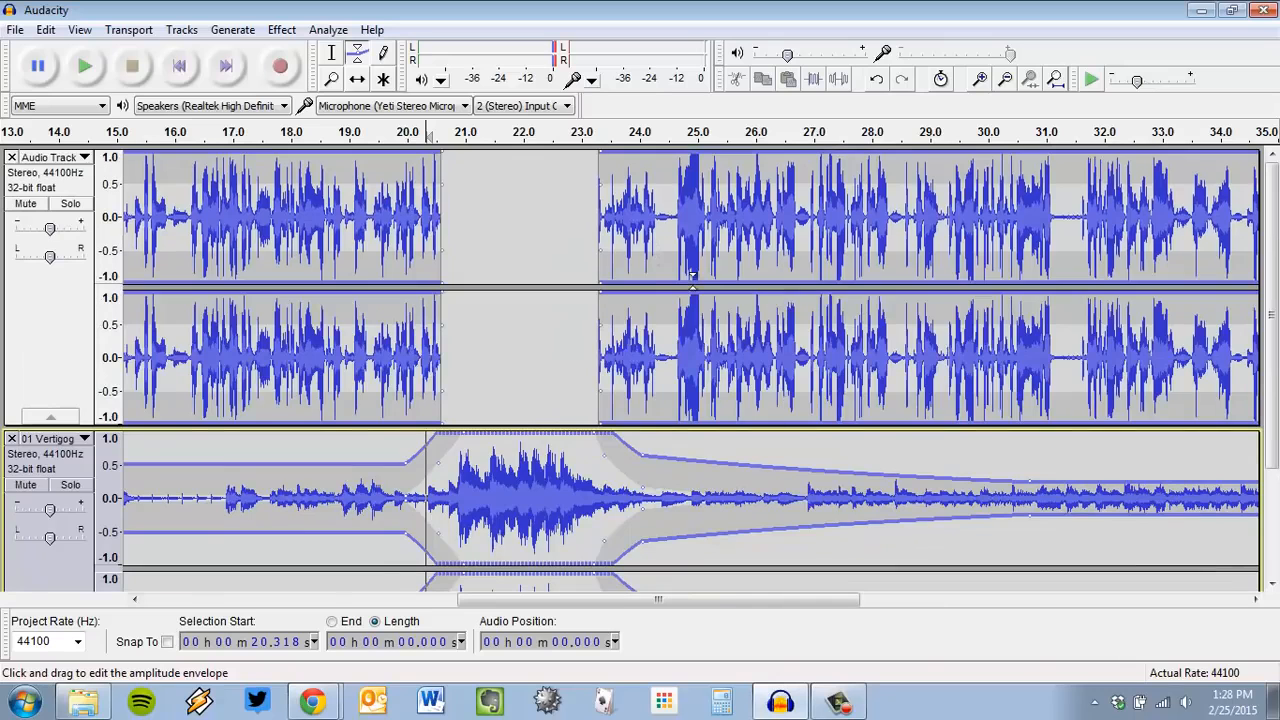
- With the Selection tool, select about 12.2 seconds of music from 17.9 seconds, and a 9.45-second narration stretch from 21.5 seconds
{"action": "left_click", "coordinate": [333, 52]}
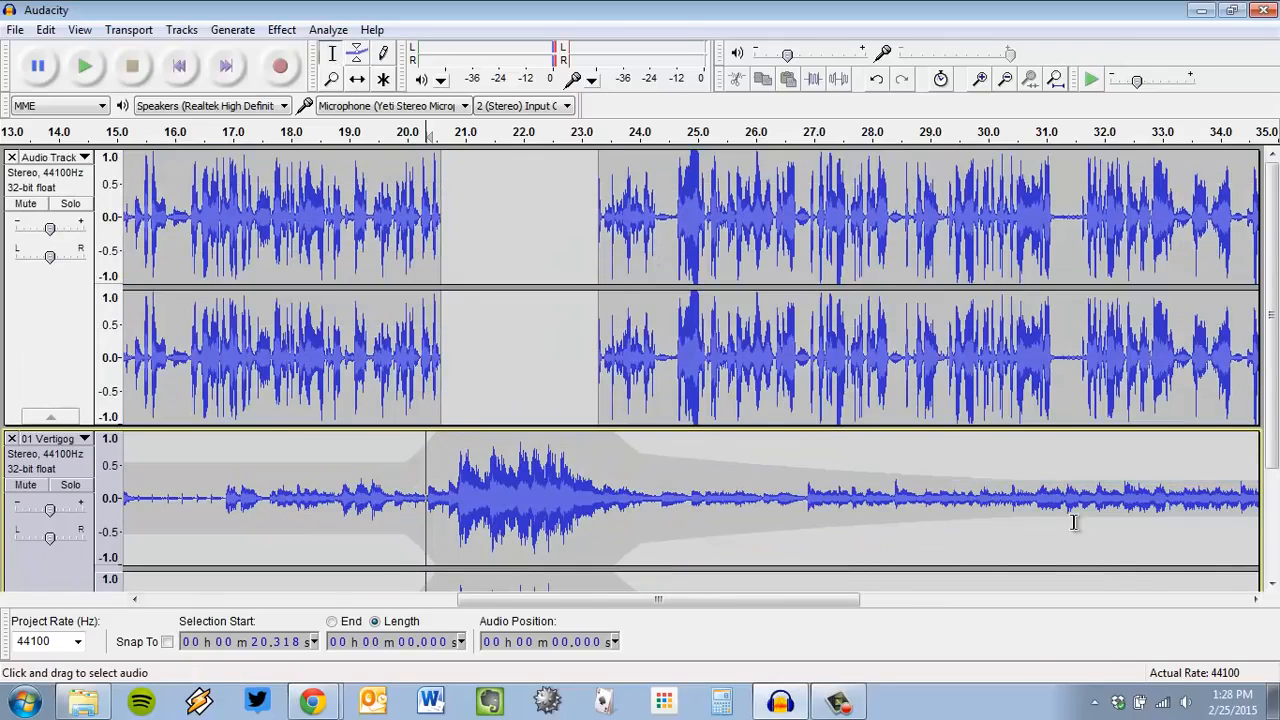
{"action": "scroll", "coordinate": [855, 476], "scroll_direction": "down", "scroll_amount": 3}
{"action": "left_click_drag", "start_coordinate": [295, 332], "coordinate": [990, 360]}
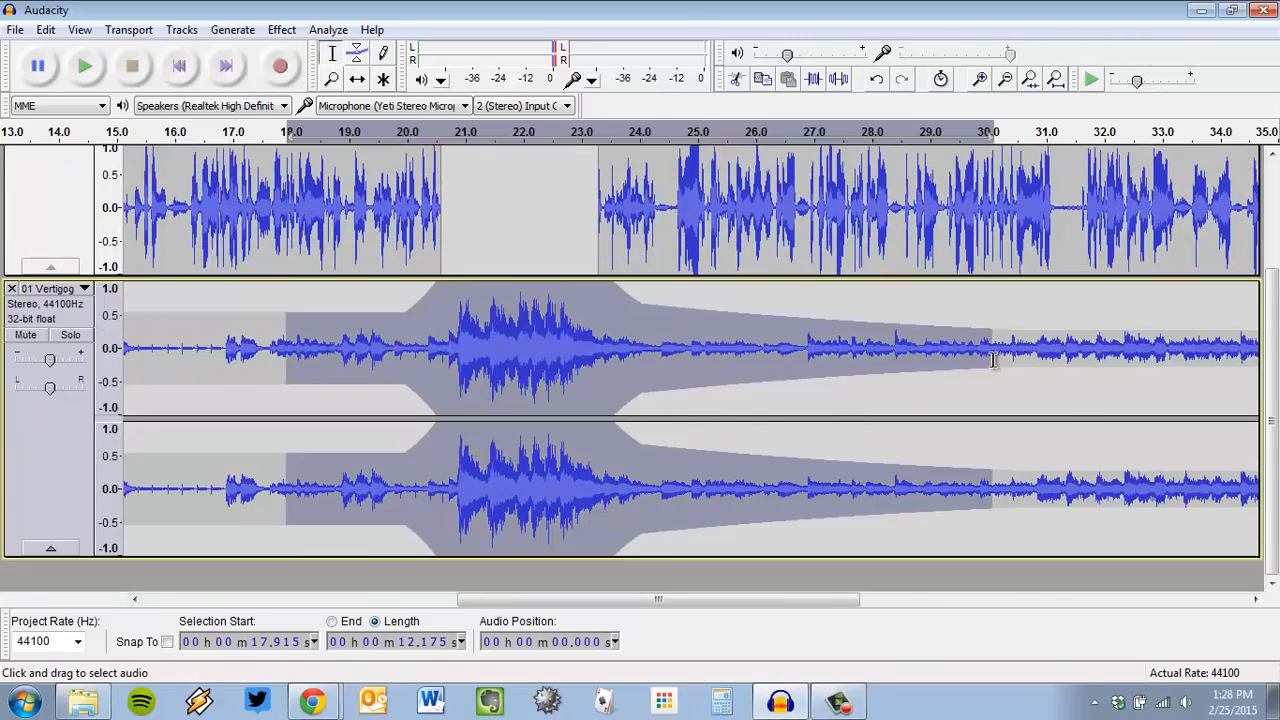
{"action": "scroll", "coordinate": [820, 366], "scroll_direction": "up", "scroll_amount": 2}
{"action": "left_click_drag", "start_coordinate": [496, 206], "coordinate": [1044, 300]}
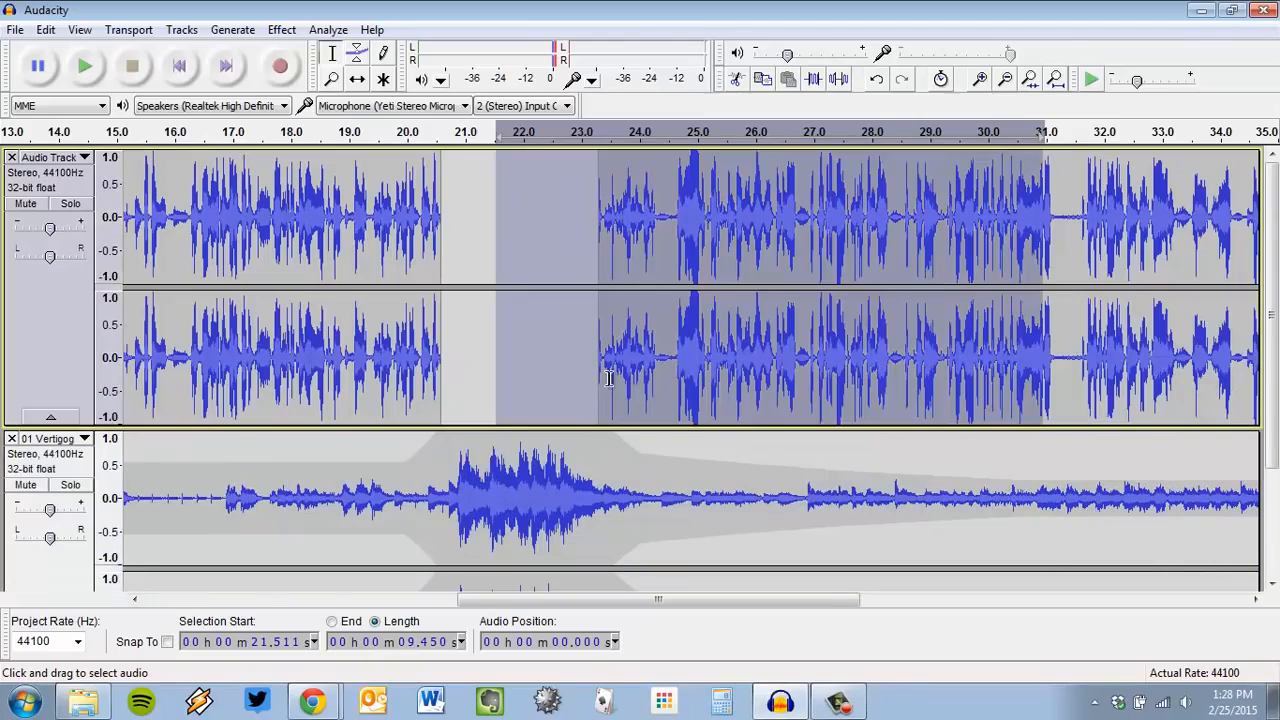
- Select the narration track and the whole music track in turn, and look through the available effects without applying one
{"action": "left_click", "coordinate": [68, 347]}
{"action": "scroll", "coordinate": [48, 318], "scroll_direction": "down", "scroll_amount": 3}
{"action": "left_click", "coordinate": [40, 501]}
{"action": "scroll", "coordinate": [452, 363], "scroll_direction": "up", "scroll_amount": 3}
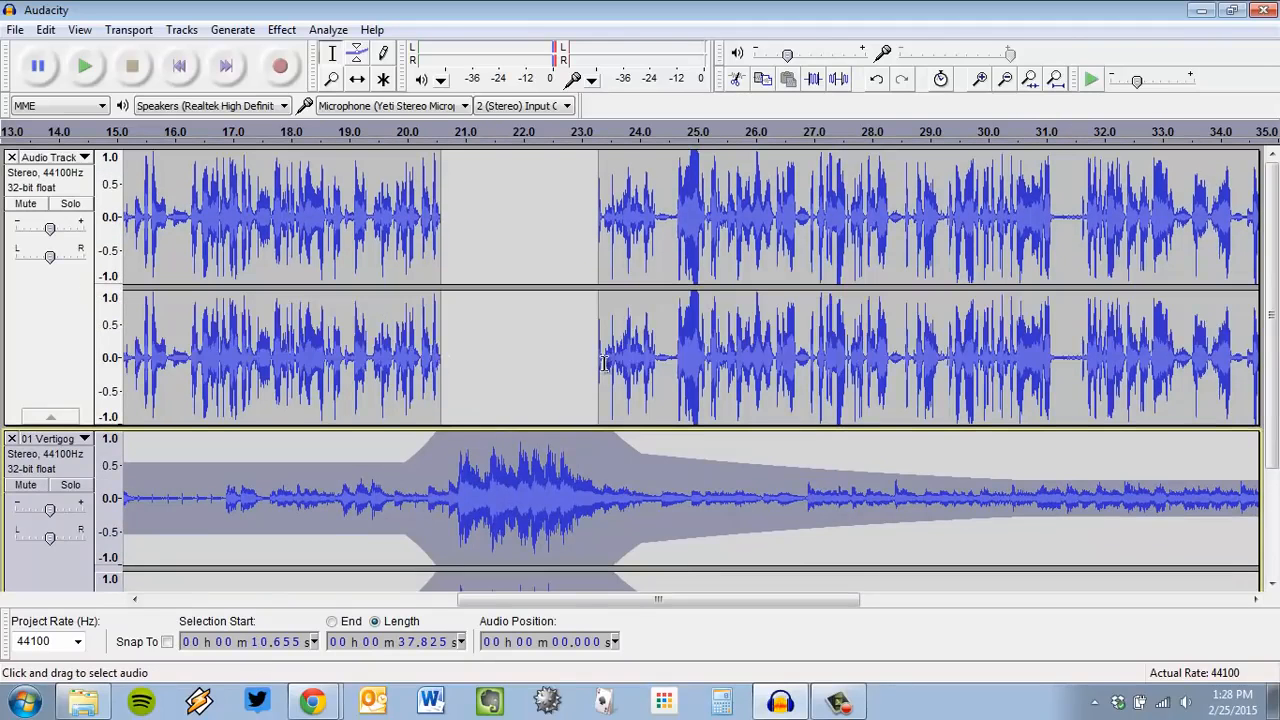
{"action": "left_click", "coordinate": [281, 29]}
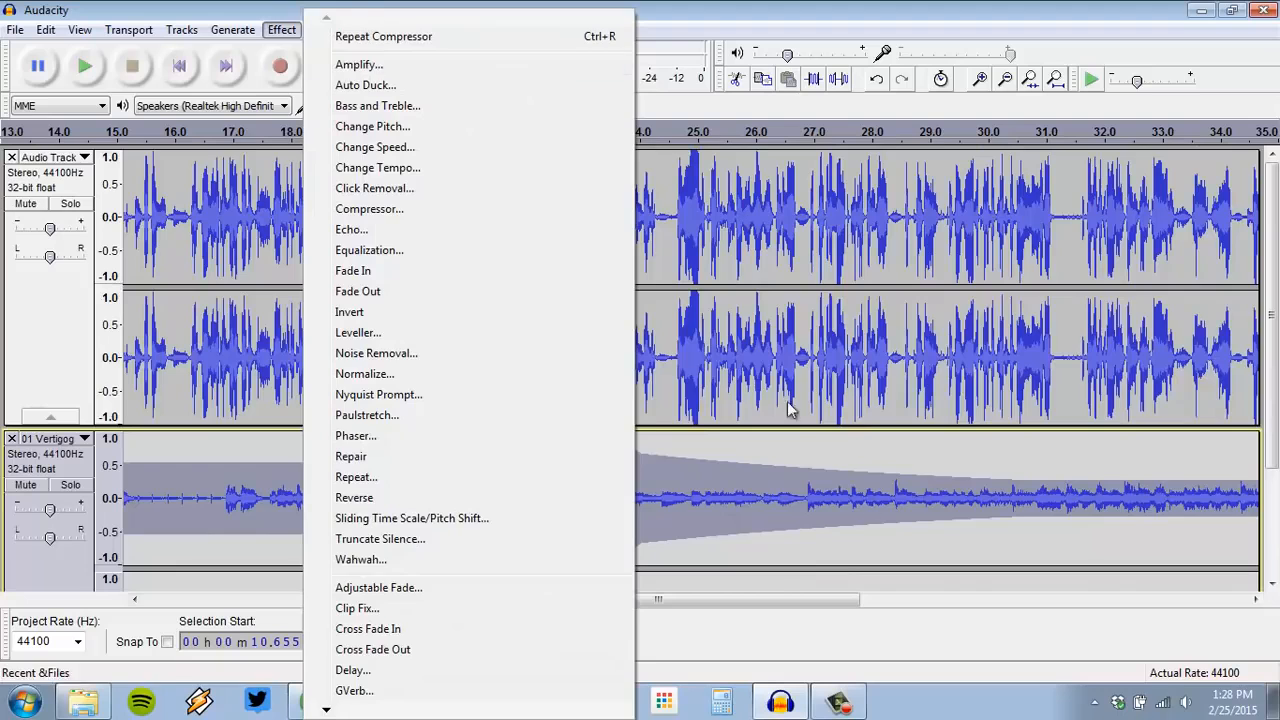
{"action": "left_click", "coordinate": [846, 506]}
{"action": "scroll", "coordinate": [722, 533], "scroll_direction": "up", "scroll_amount": 3}
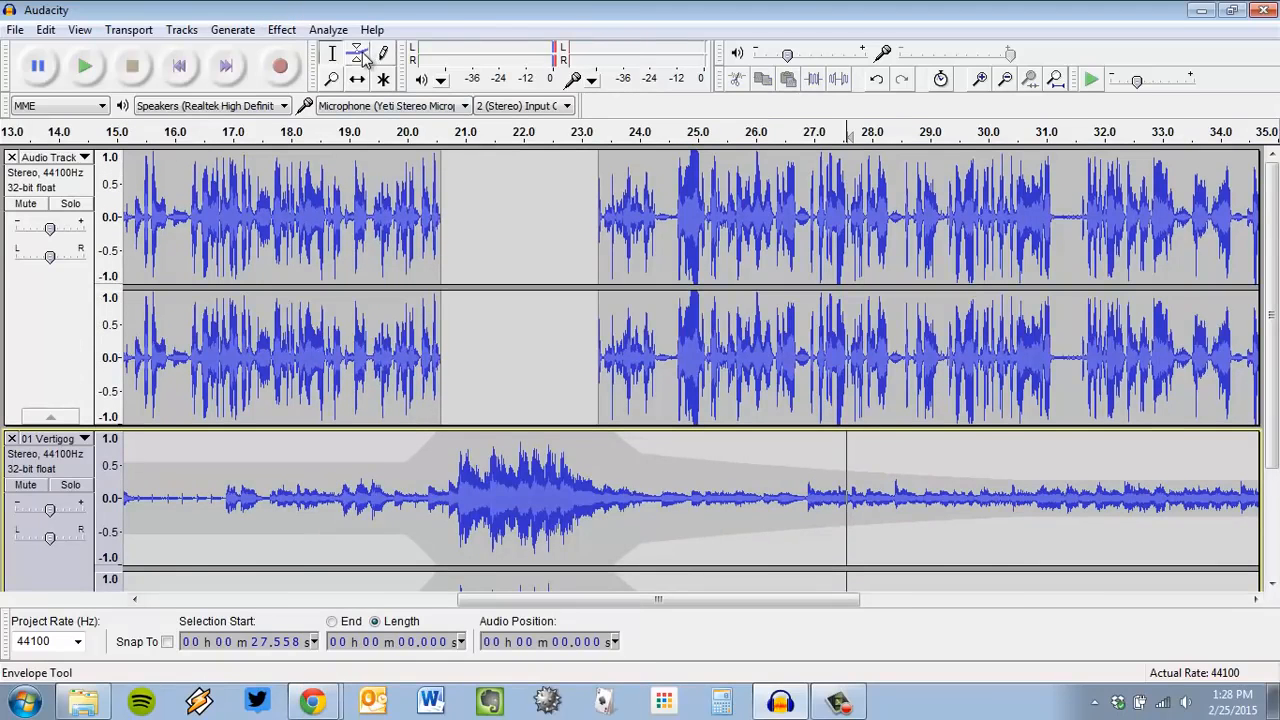
{"action": "left_click", "coordinate": [931, 504]}
{"action": "scroll", "coordinate": [908, 528], "scroll_direction": "down", "scroll_amount": 2}
{"action": "scroll", "coordinate": [908, 528], "scroll_direction": "up", "scroll_amount": 2}
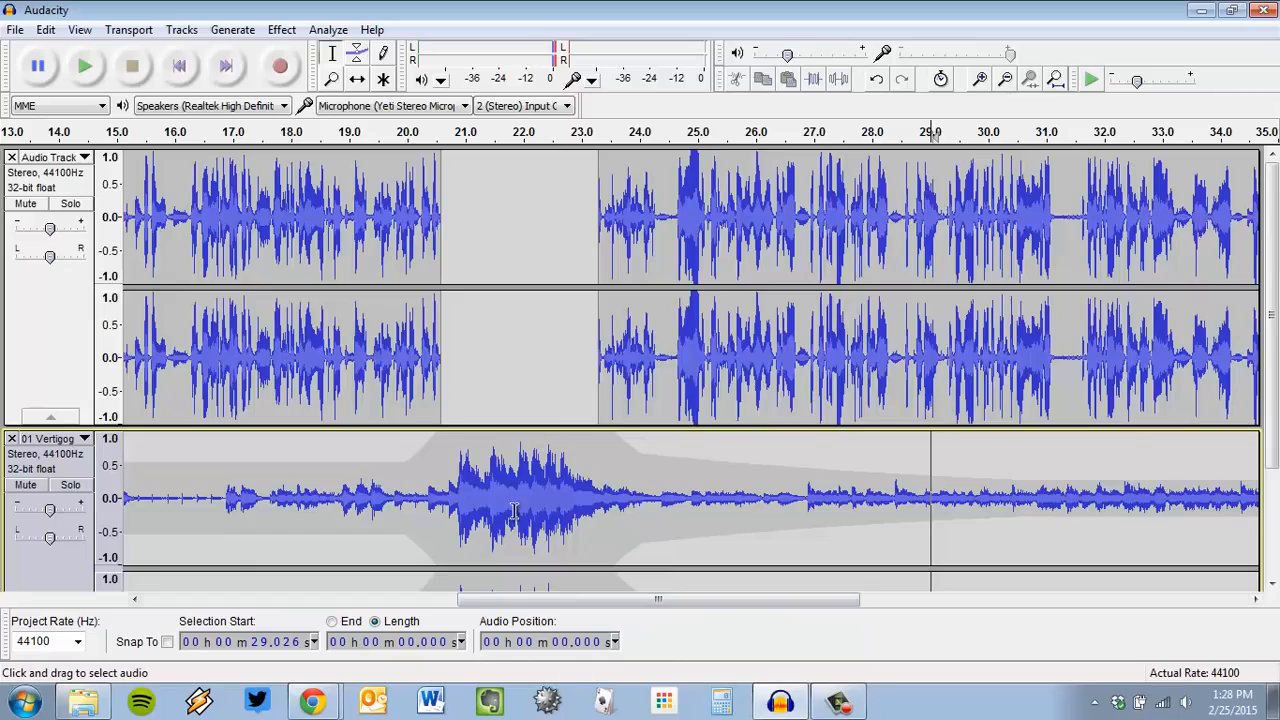
{"action": "scroll", "coordinate": [766, 400], "scroll_direction": "down", "scroll_amount": 3}
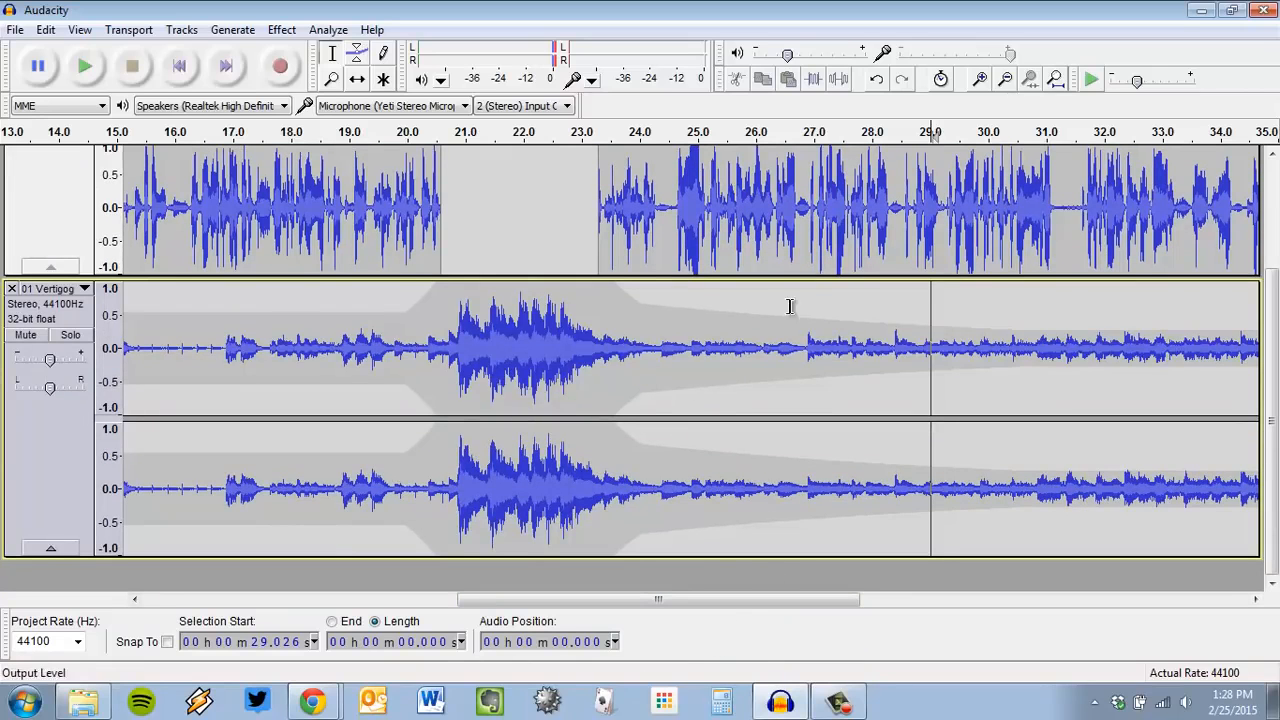
- Fit the whole project in the window to review the complete narration and music arrangement
{"action": "left_click", "coordinate": [87, 37]}
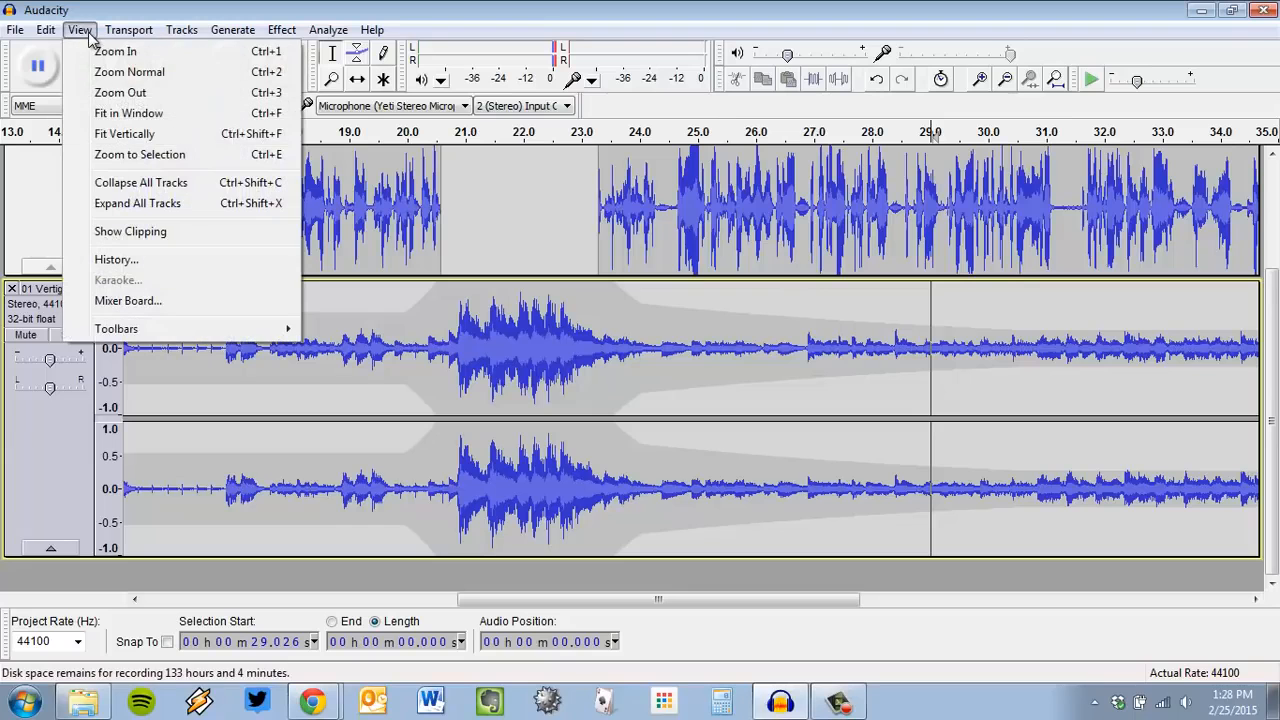
{"action": "left_click", "coordinate": [155, 114]}
{"action": "scroll", "coordinate": [435, 437], "scroll_direction": "up", "scroll_amount": 3}
{"action": "scroll", "coordinate": [534, 318], "scroll_direction": "down", "scroll_amount": 2}
{"action": "scroll", "coordinate": [530, 290], "scroll_direction": "up", "scroll_amount": 2}
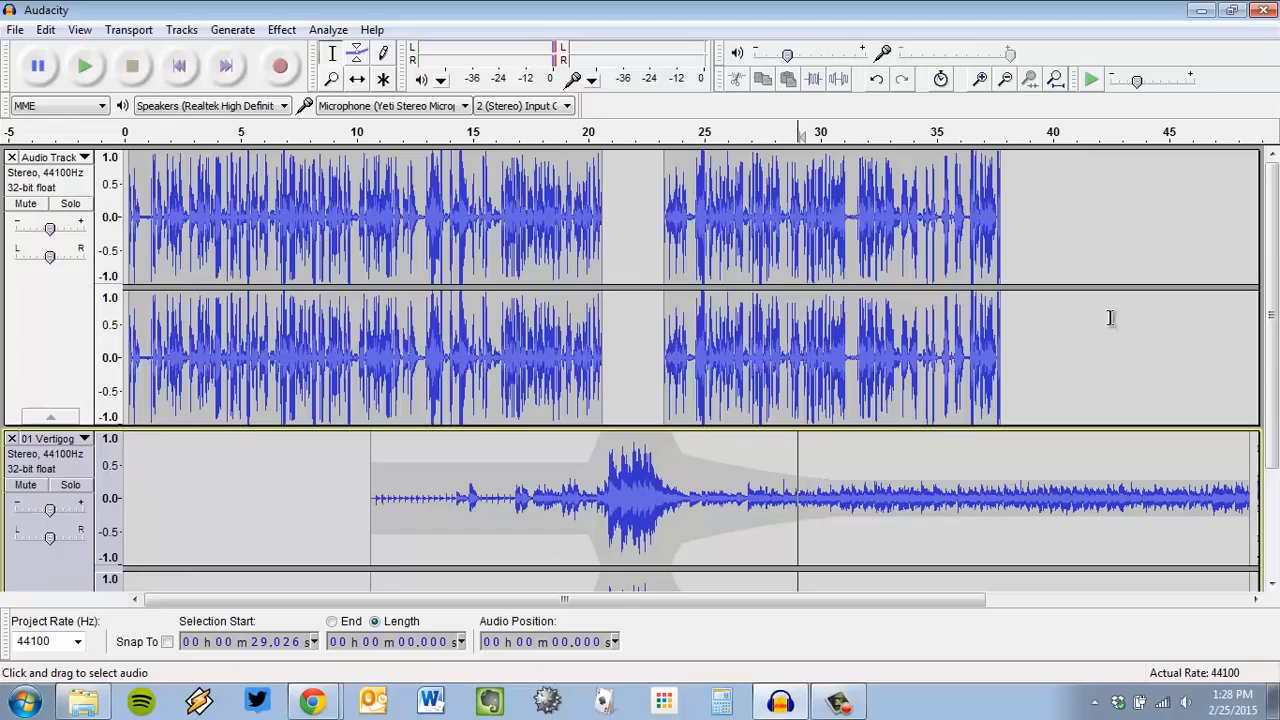
{"action": "scroll", "coordinate": [1100, 365], "scroll_direction": "up", "scroll_amount": 3}
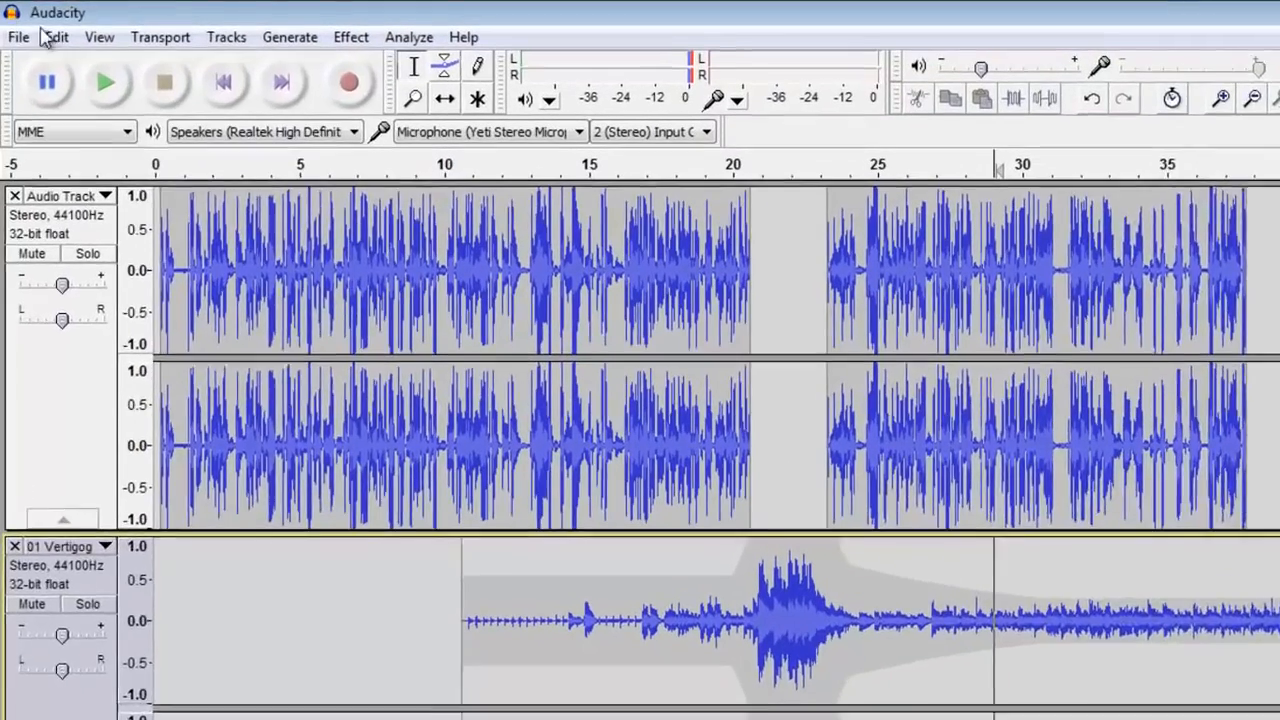
- Save the project to the Desktop under the name "test for video"
{"action": "left_click", "coordinate": [18, 37]}
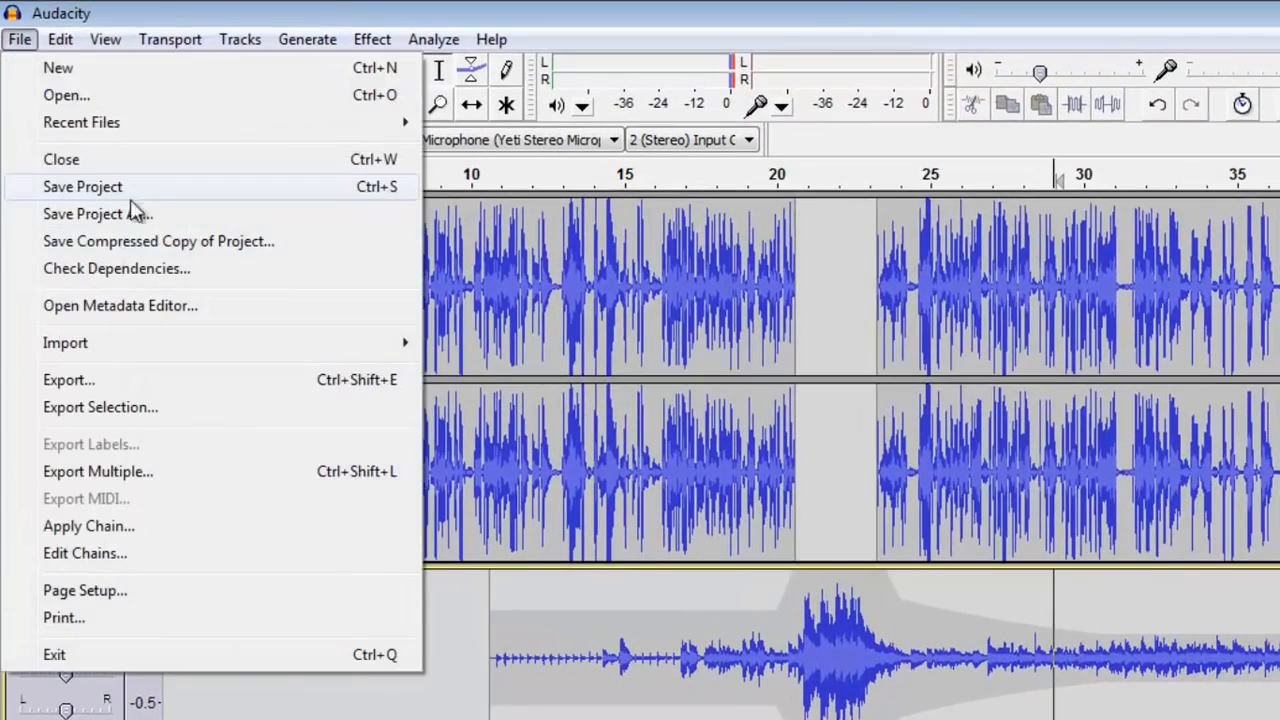
{"action": "left_click", "coordinate": [121, 215]}
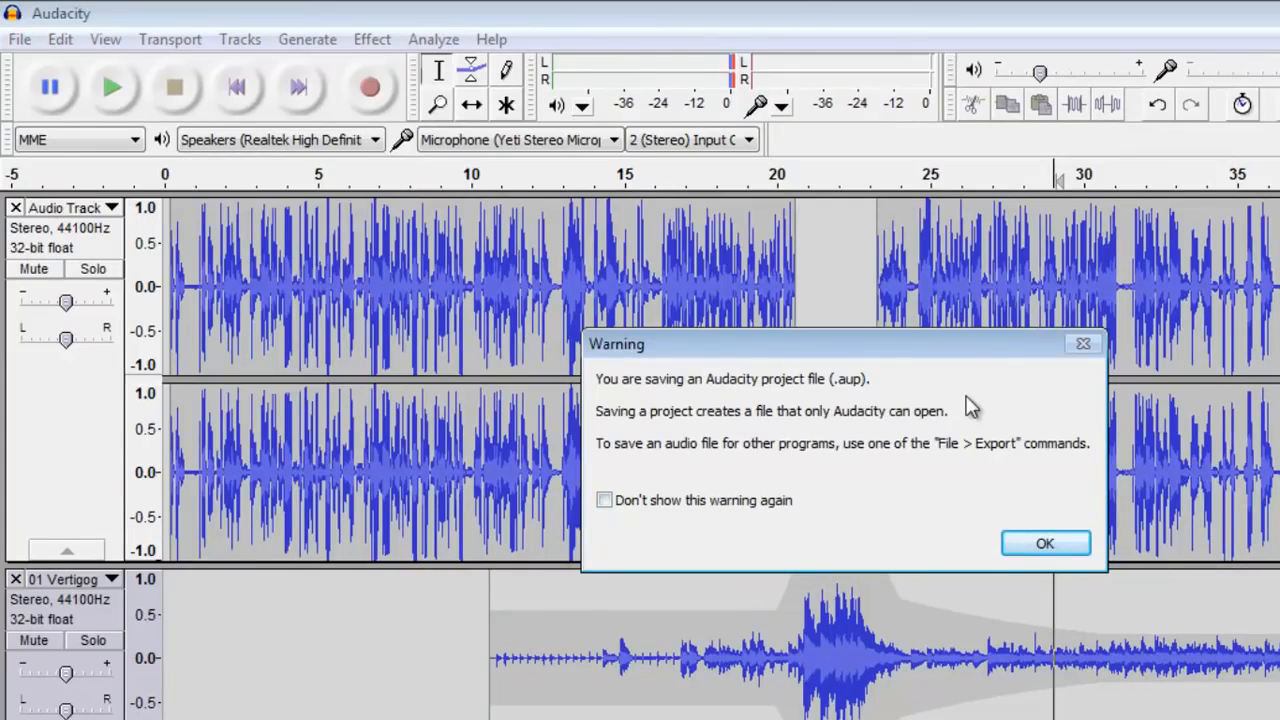
{"action": "left_click", "coordinate": [1044, 544]}
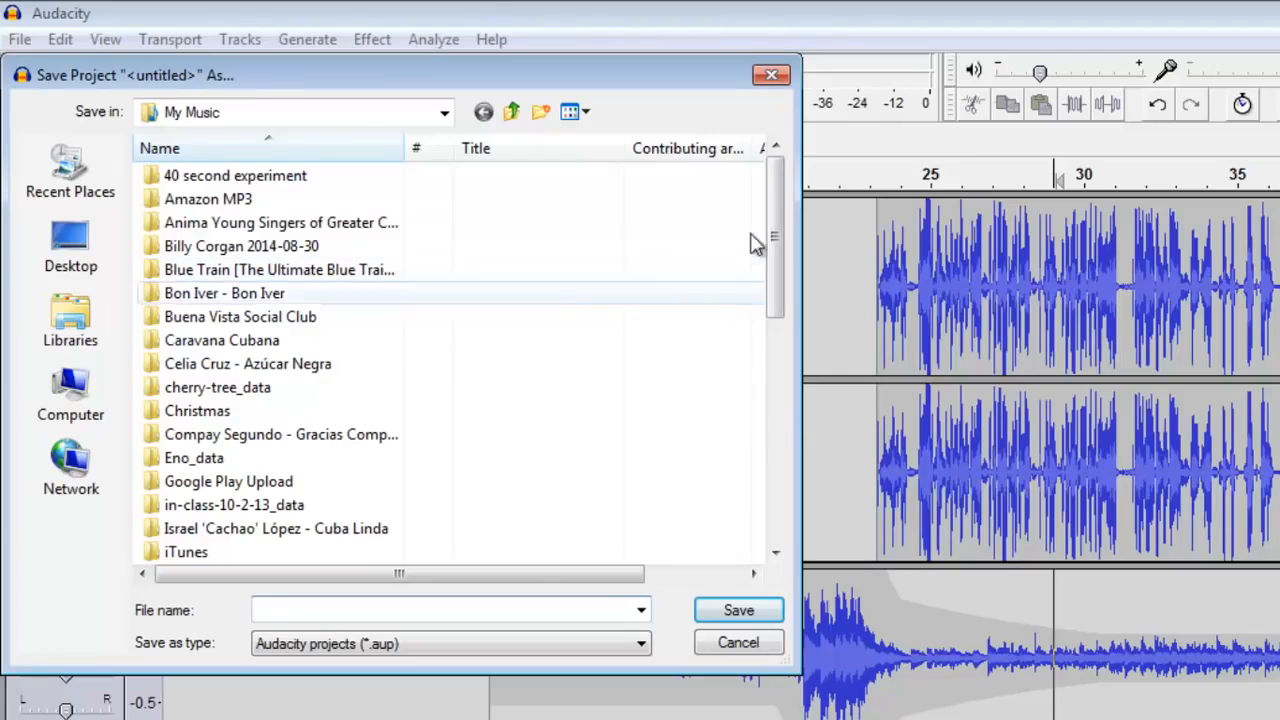
{"action": "left_click", "coordinate": [71, 250]}
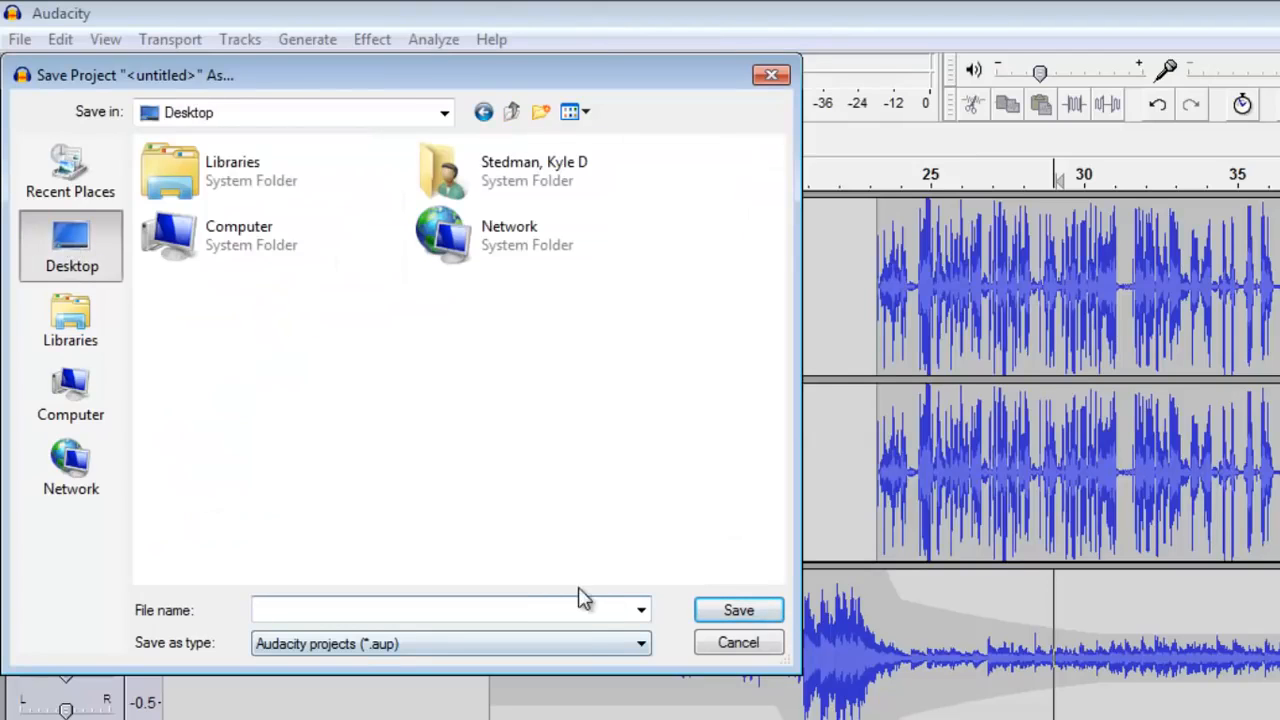
{"action": "type", "text": "test for video"}
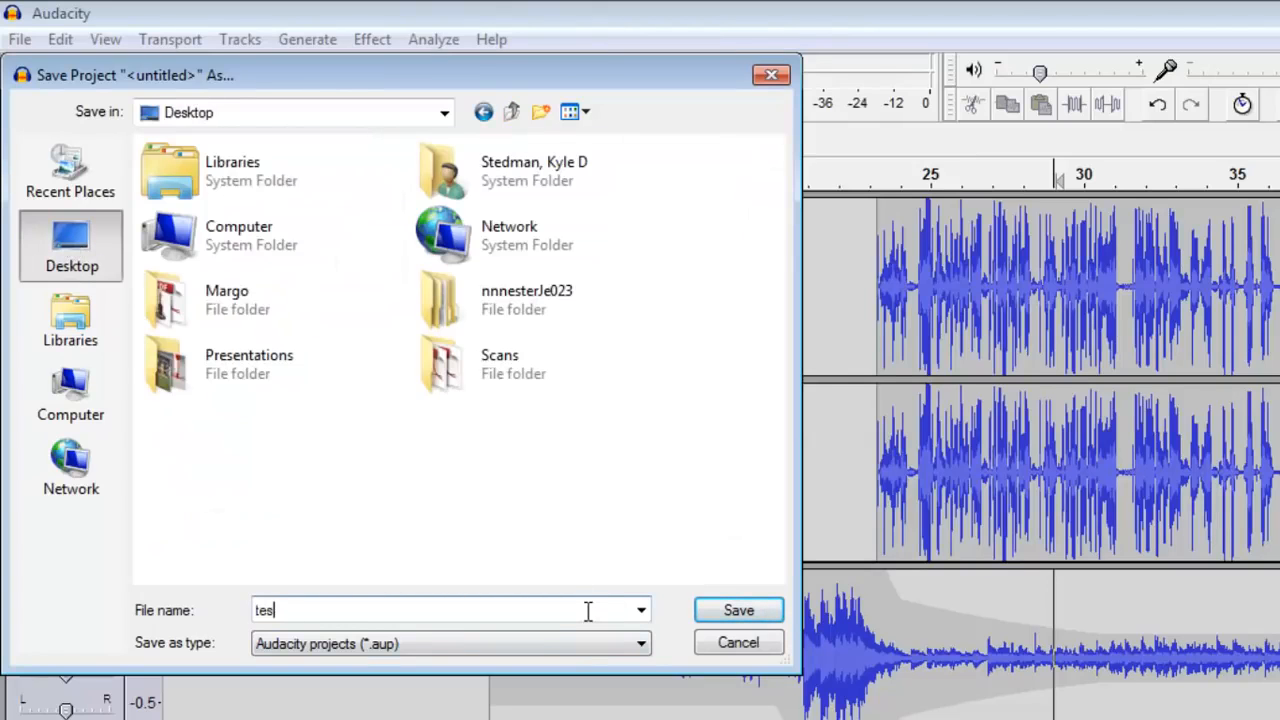
{"action": "key", "text": "Return"}
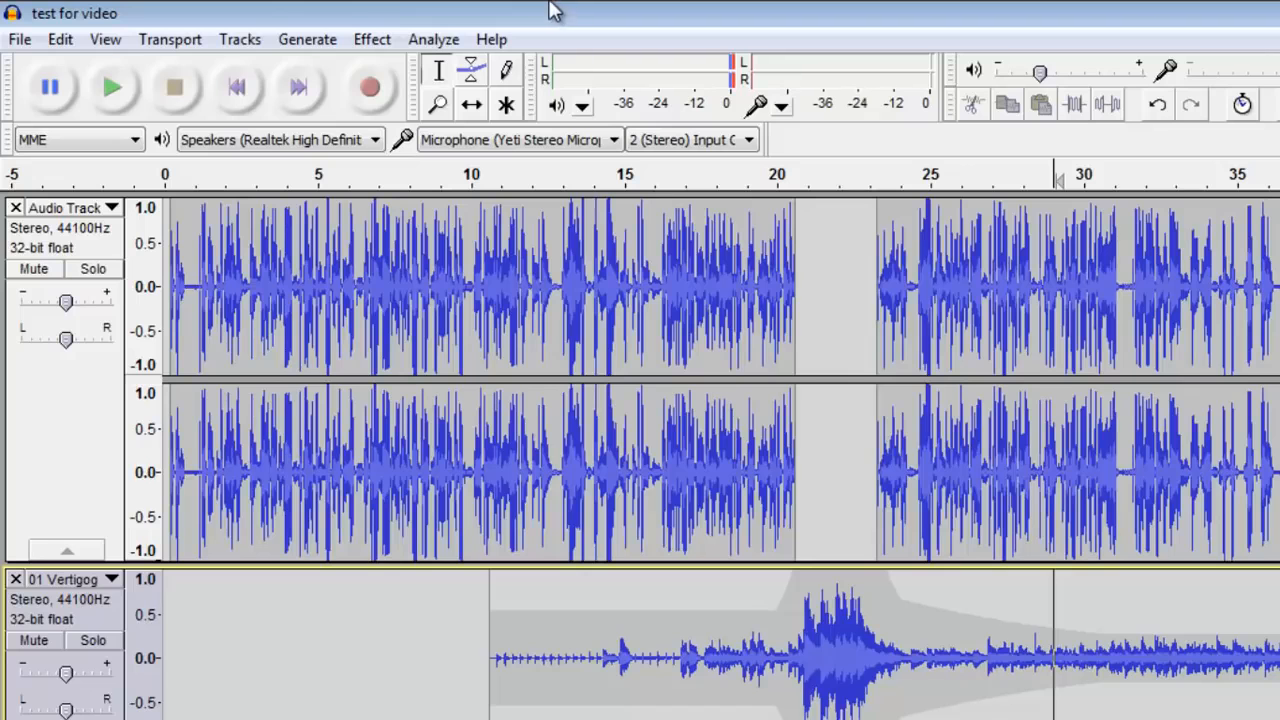
- Start exporting the whole project, choosing MP3 Files as the format and the Desktop as the destination
{"action": "left_click", "coordinate": [12, 42]}
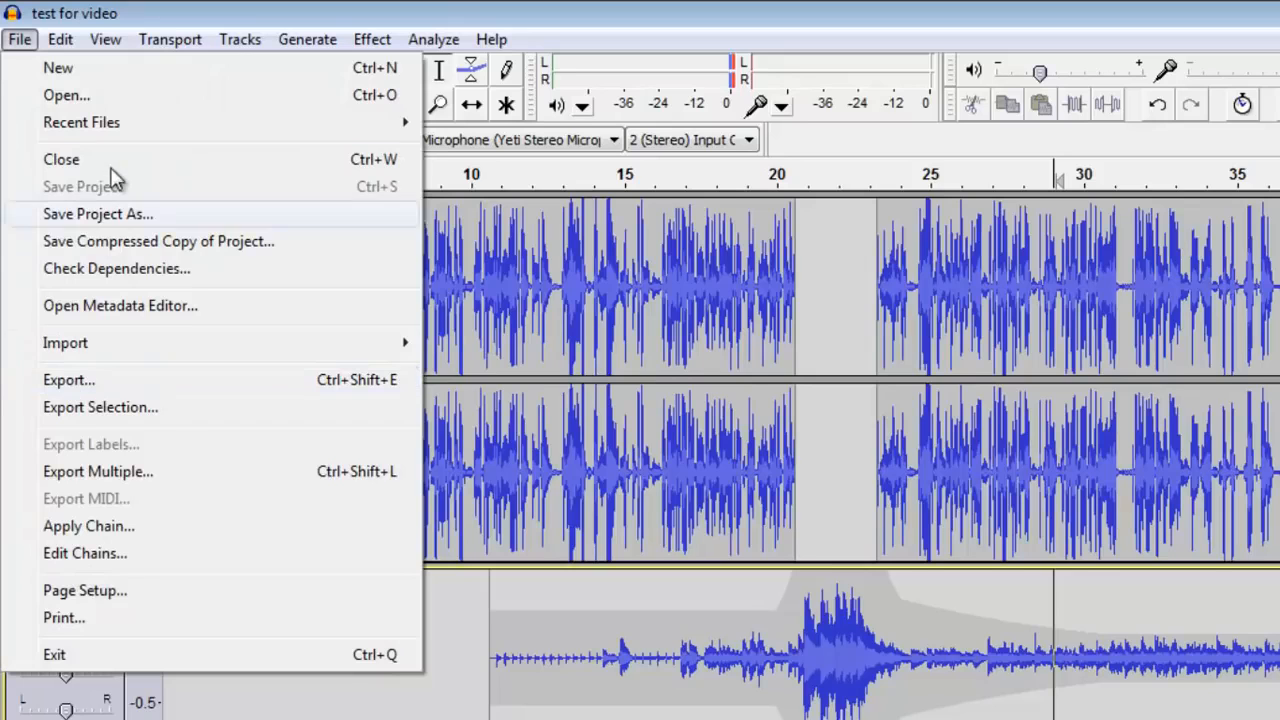
{"action": "left_click", "coordinate": [183, 387]}
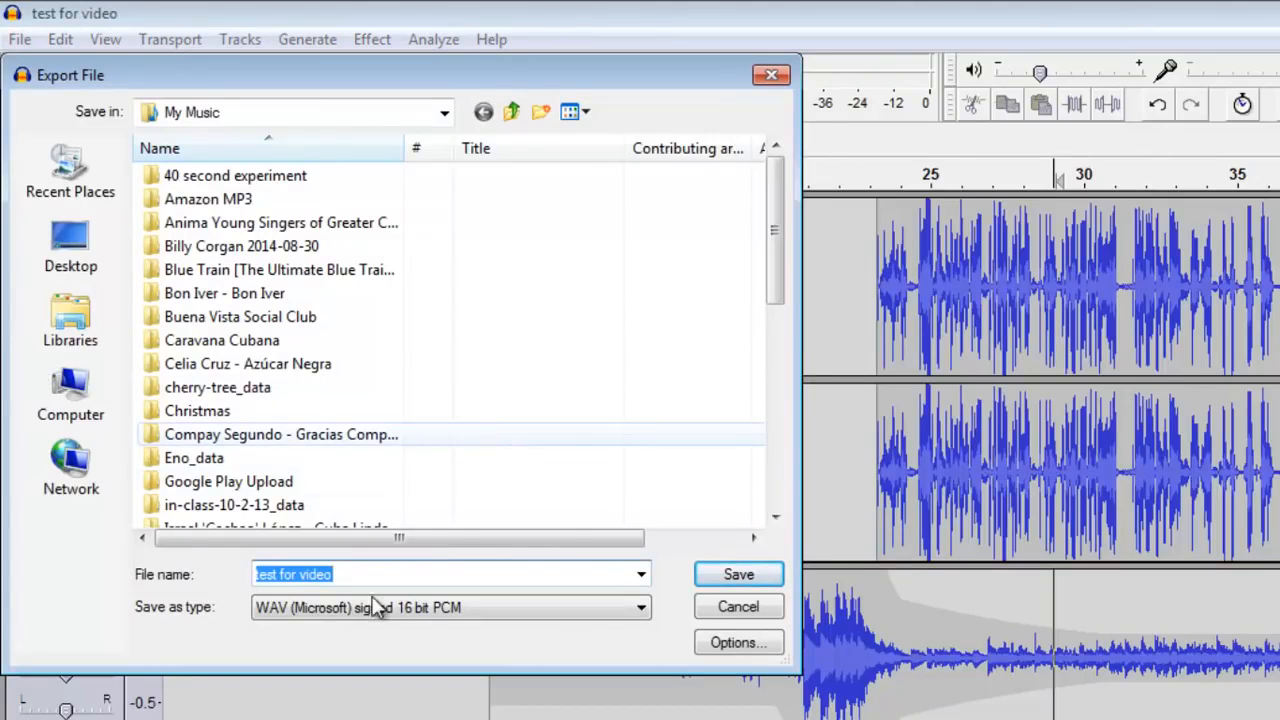
{"action": "left_click", "coordinate": [636, 610]}
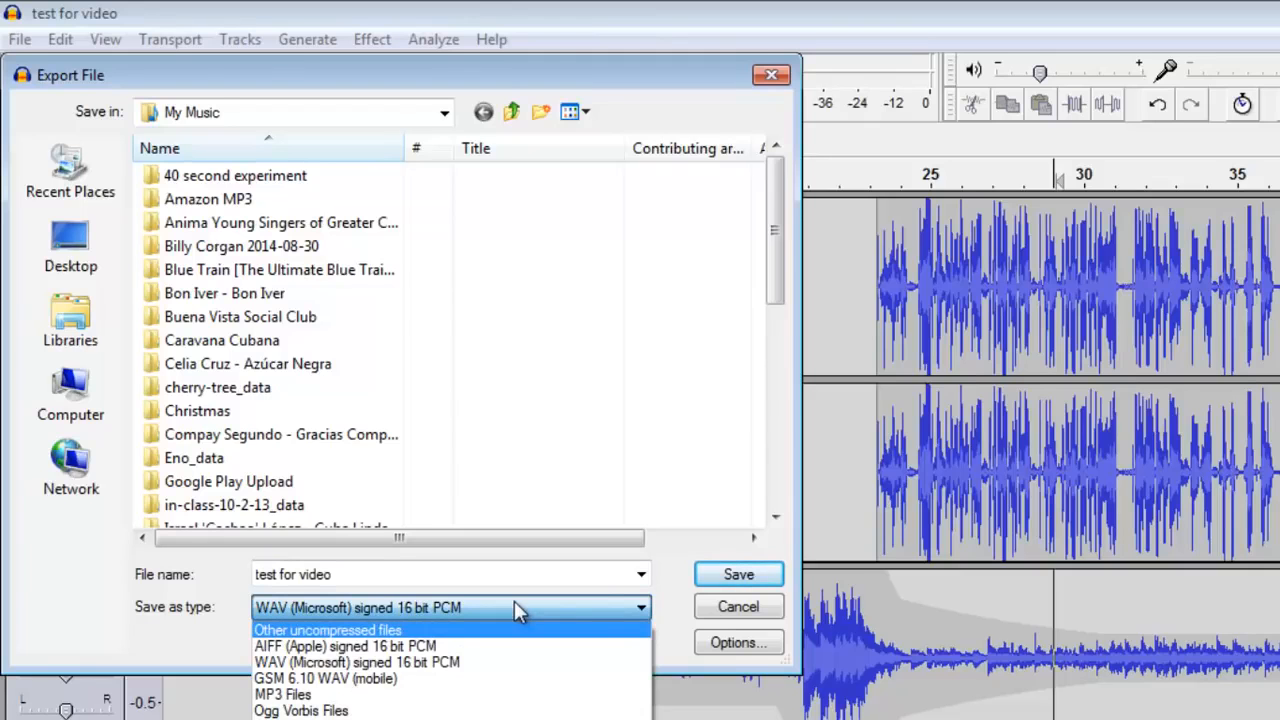
{"action": "left_click", "coordinate": [500, 710]}
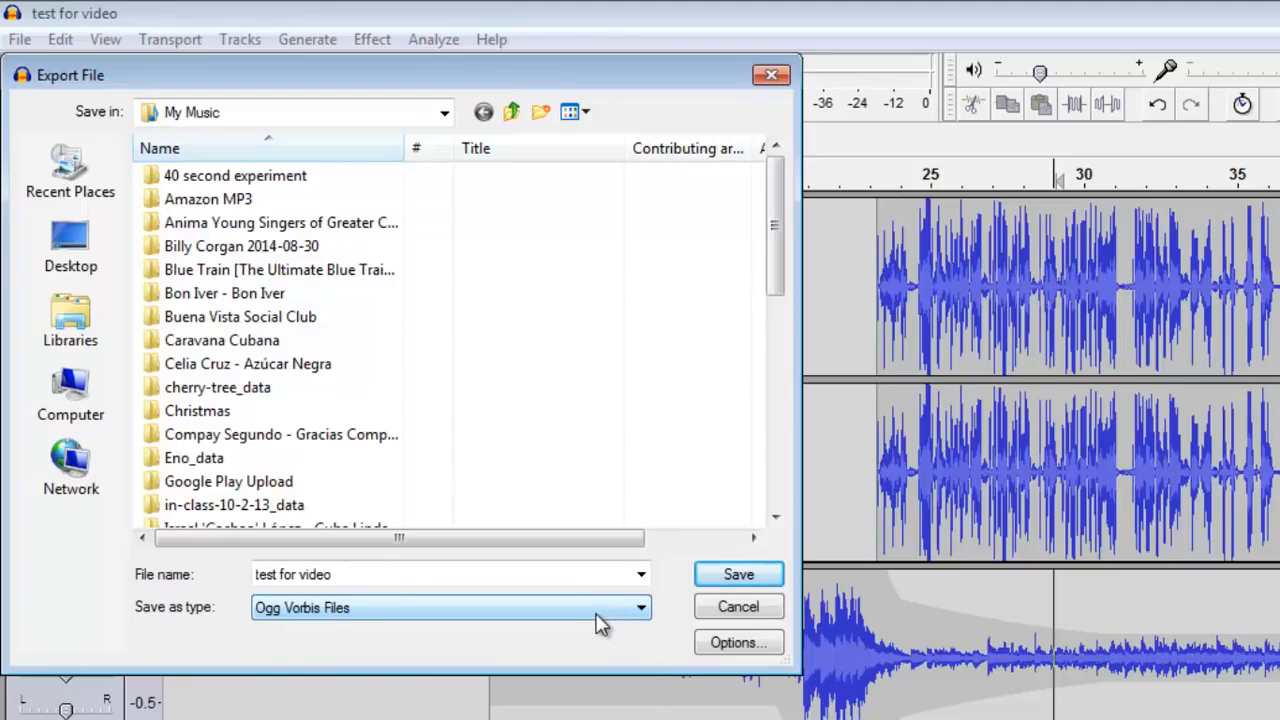
{"action": "left_click", "coordinate": [600, 623]}
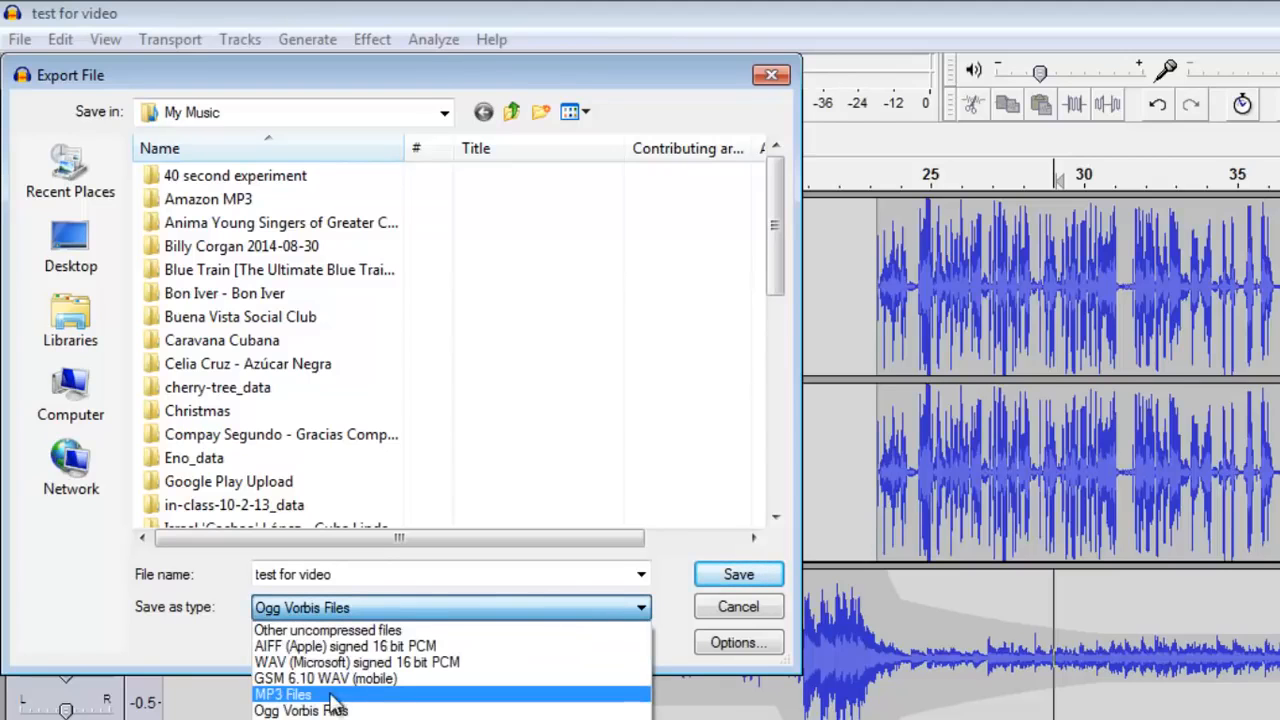
{"action": "left_click", "coordinate": [300, 694]}
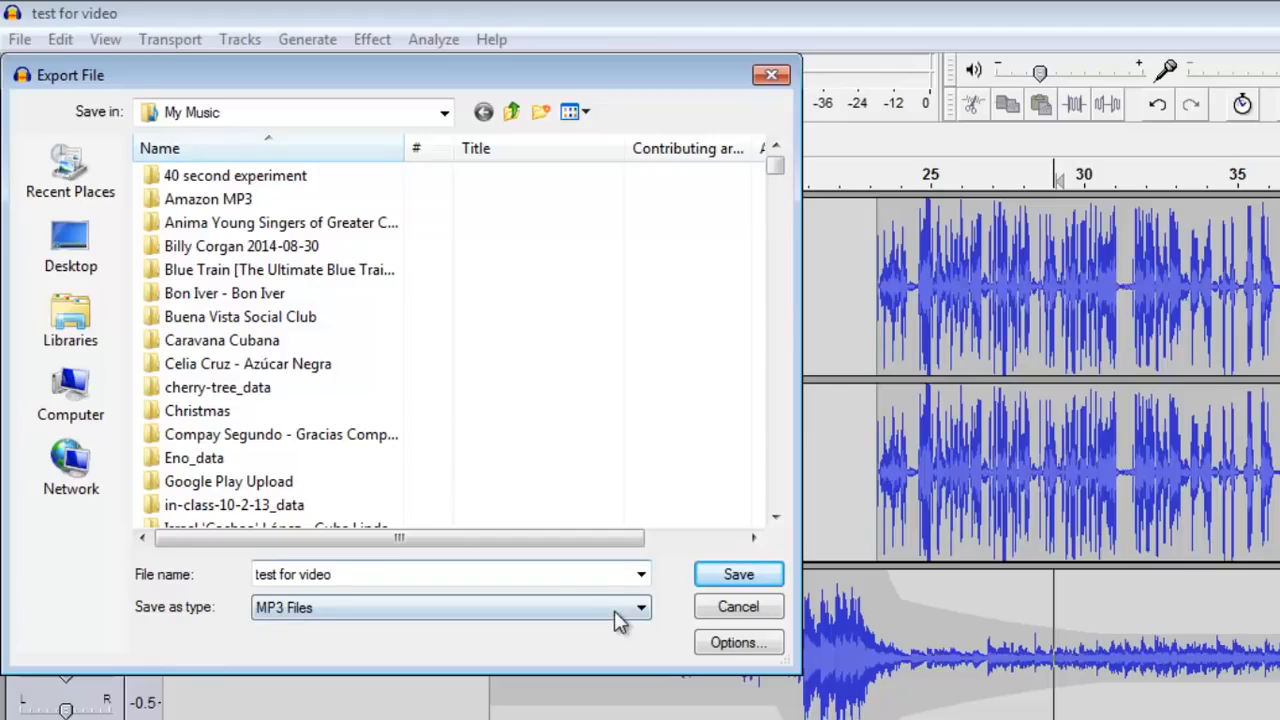
{"action": "left_click", "coordinate": [531, 610]}
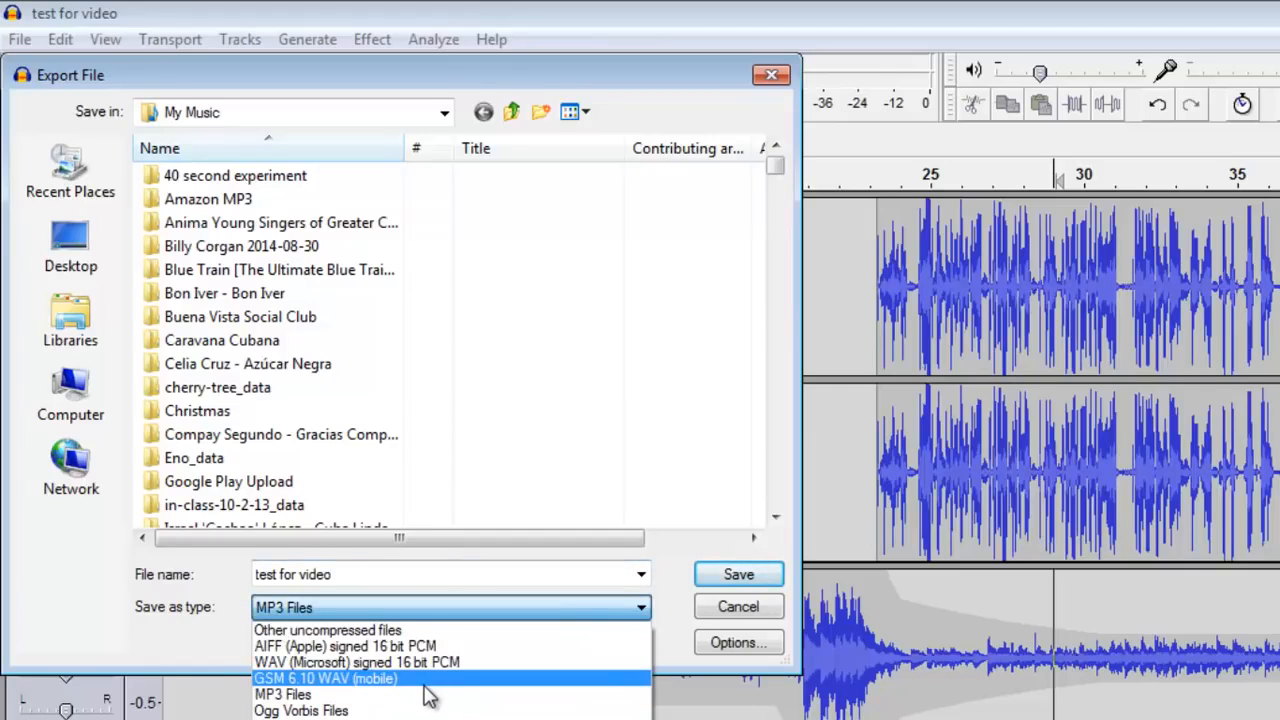
{"action": "left_click", "coordinate": [400, 694]}
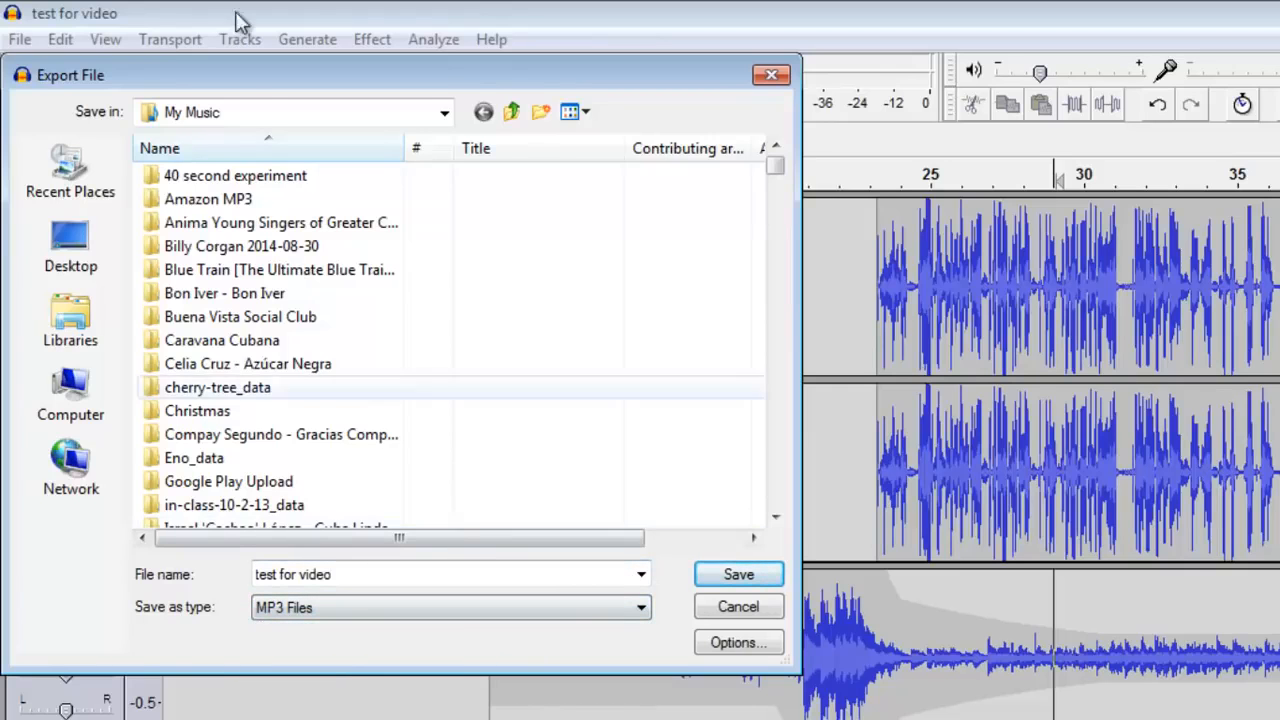
{"action": "left_click", "coordinate": [106, 242]}
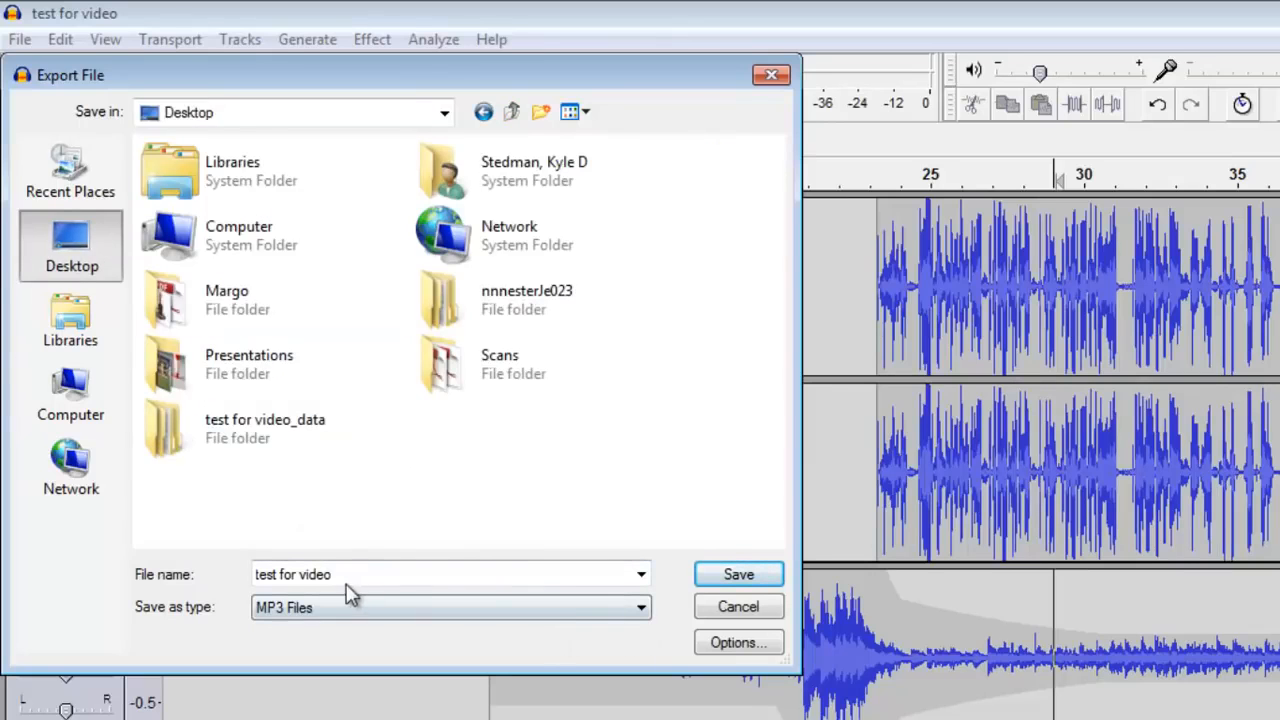
- Set the MP3 export quality to 320 kbps and proceed with the export as a two-channel stereo mixdown
{"action": "left_click", "coordinate": [732, 644]}
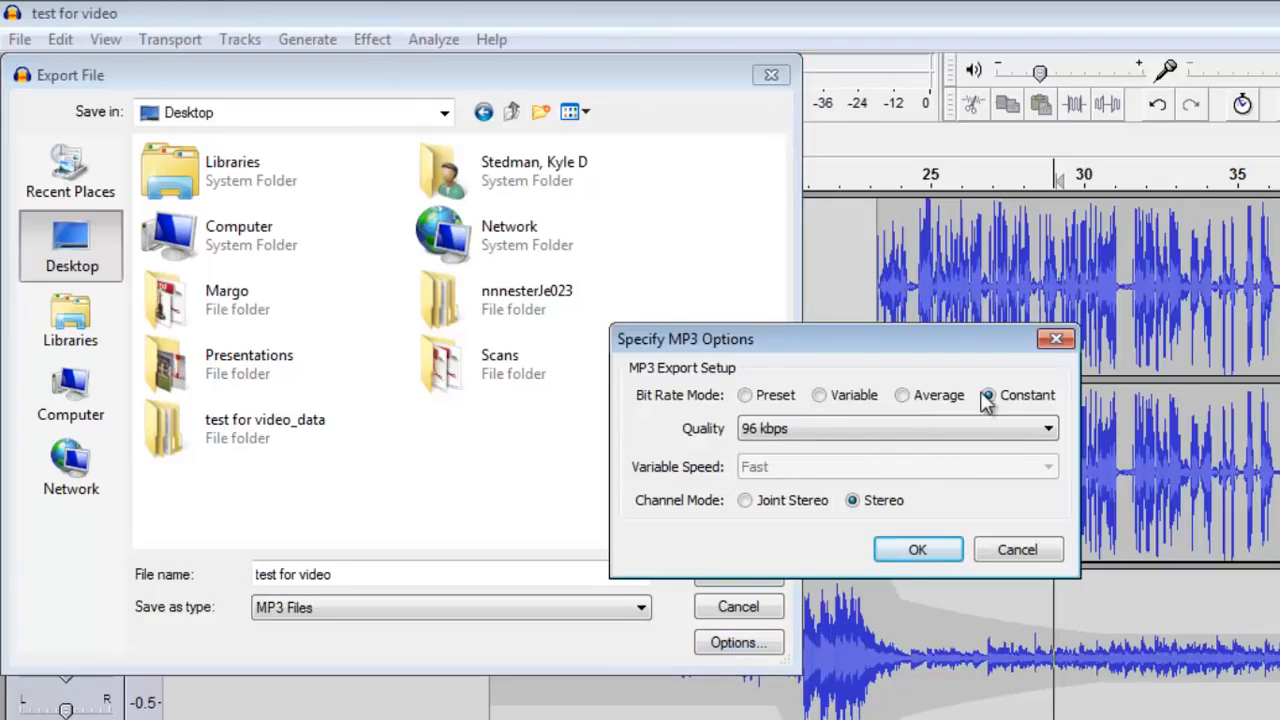
{"action": "left_click", "coordinate": [874, 427]}
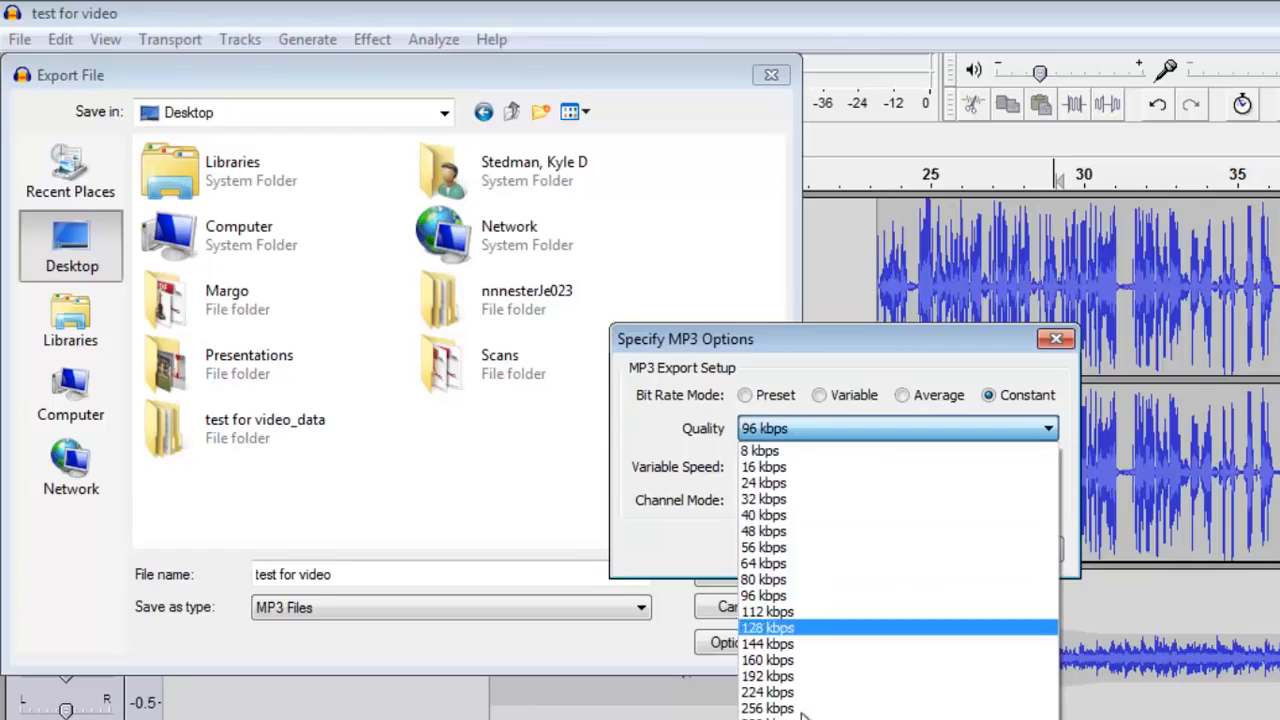
{"action": "left_click", "coordinate": [790, 716]}
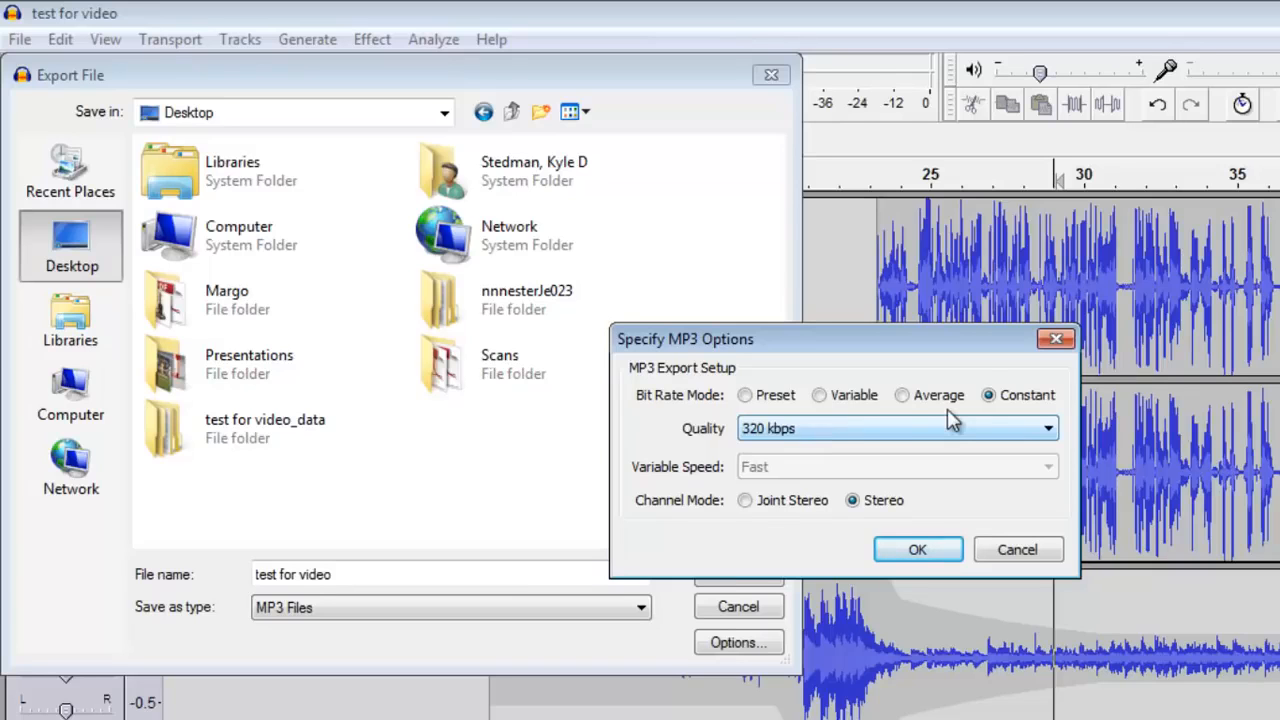
{"action": "left_click", "coordinate": [910, 546]}
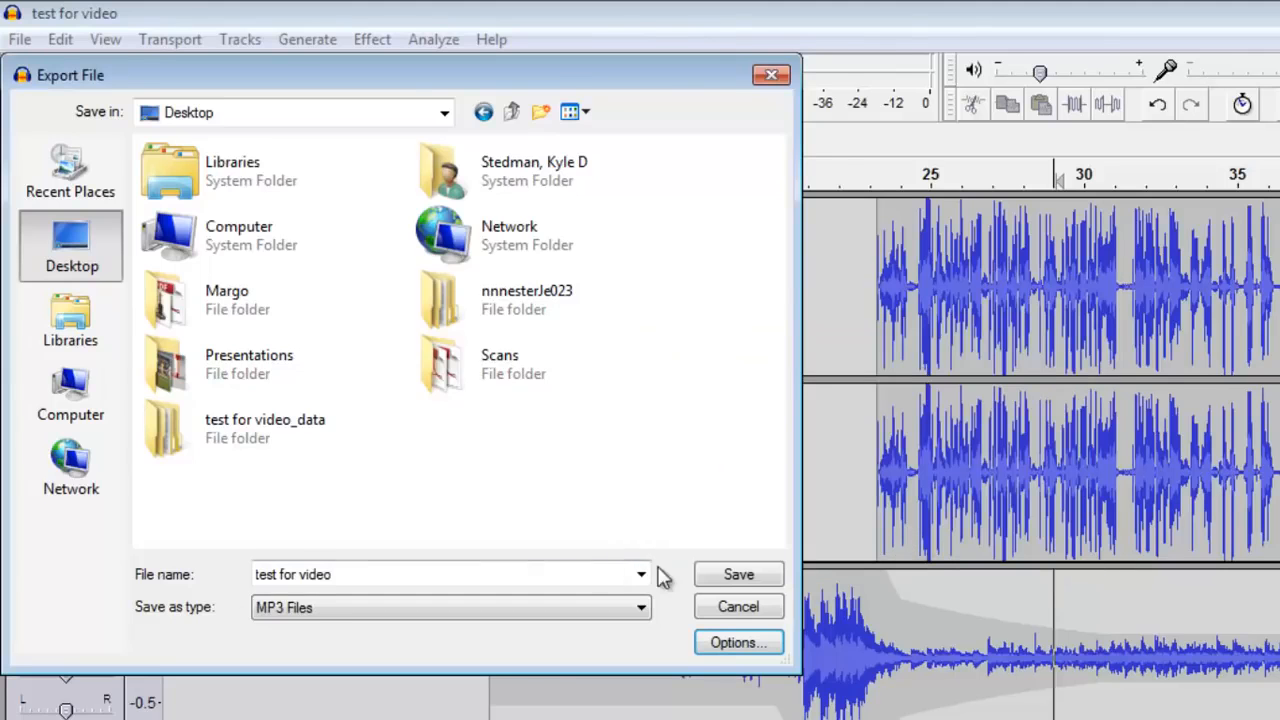
{"action": "left_click", "coordinate": [738, 575]}
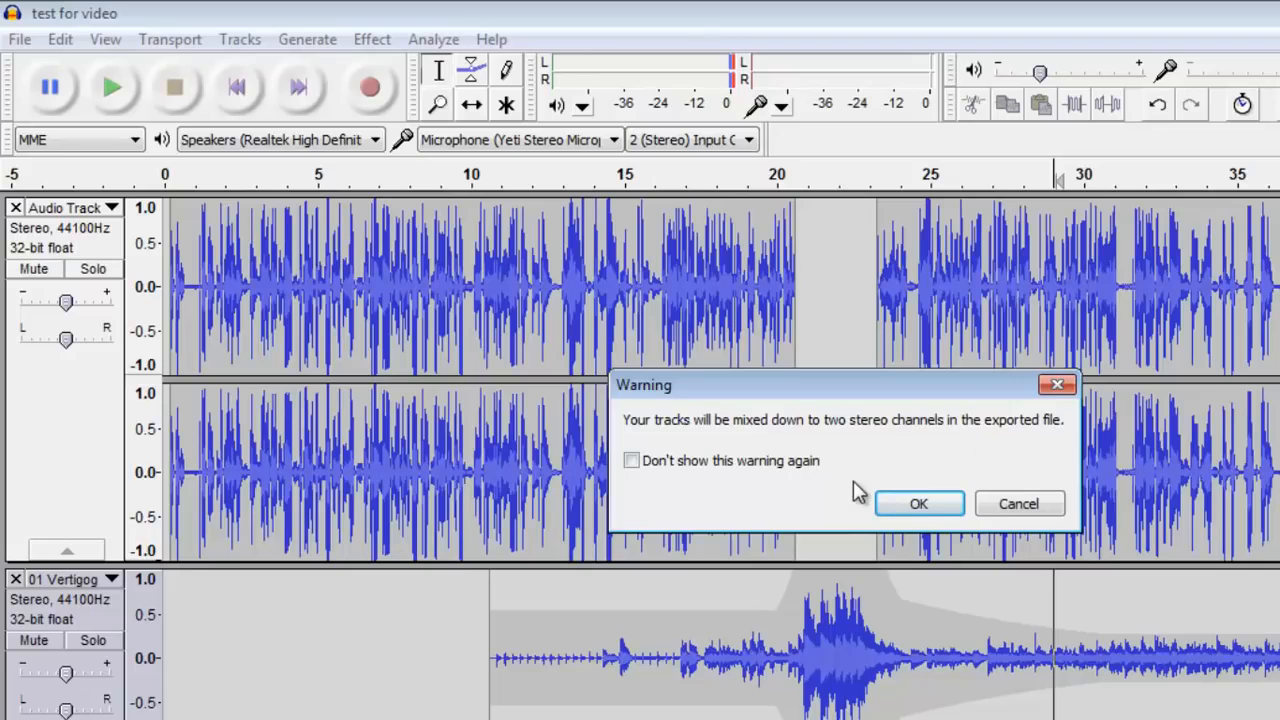
{"action": "left_click", "coordinate": [918, 500]}
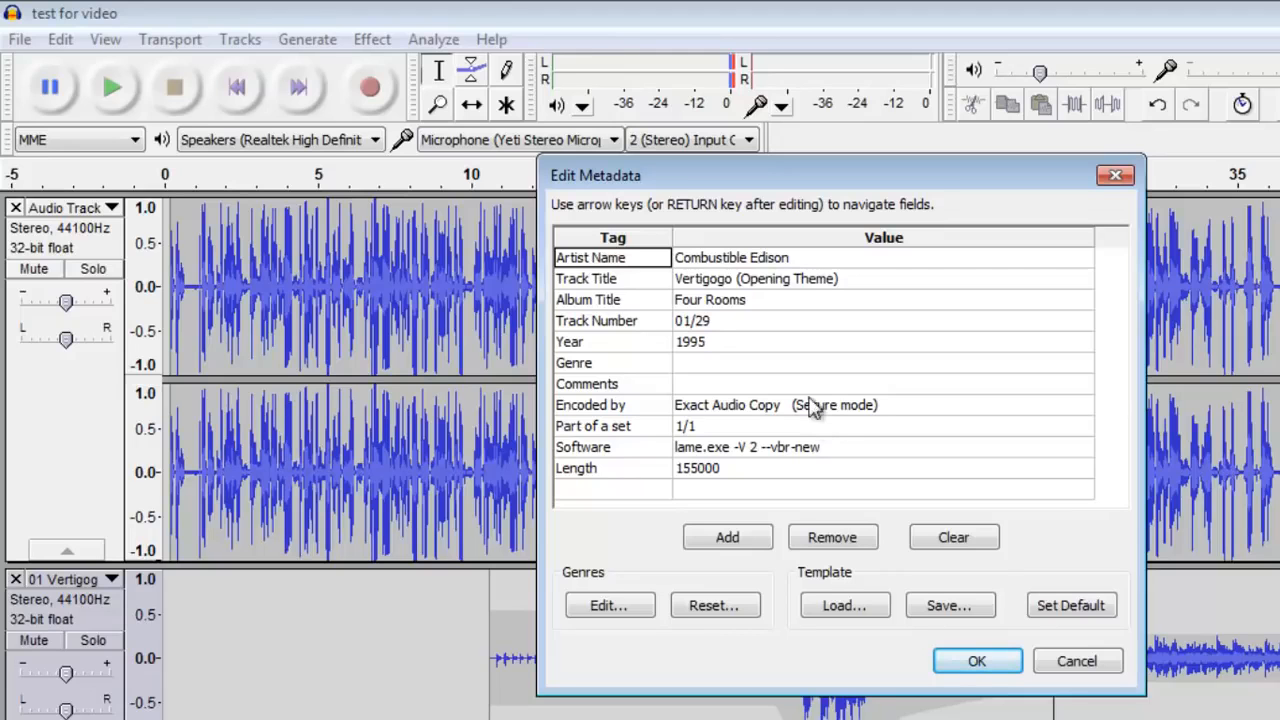
- Clear all the existing metadata tags carried over from the imported music
{"action": "left_click", "coordinate": [752, 258]}
{"action": "left_click", "coordinate": [740, 282]}
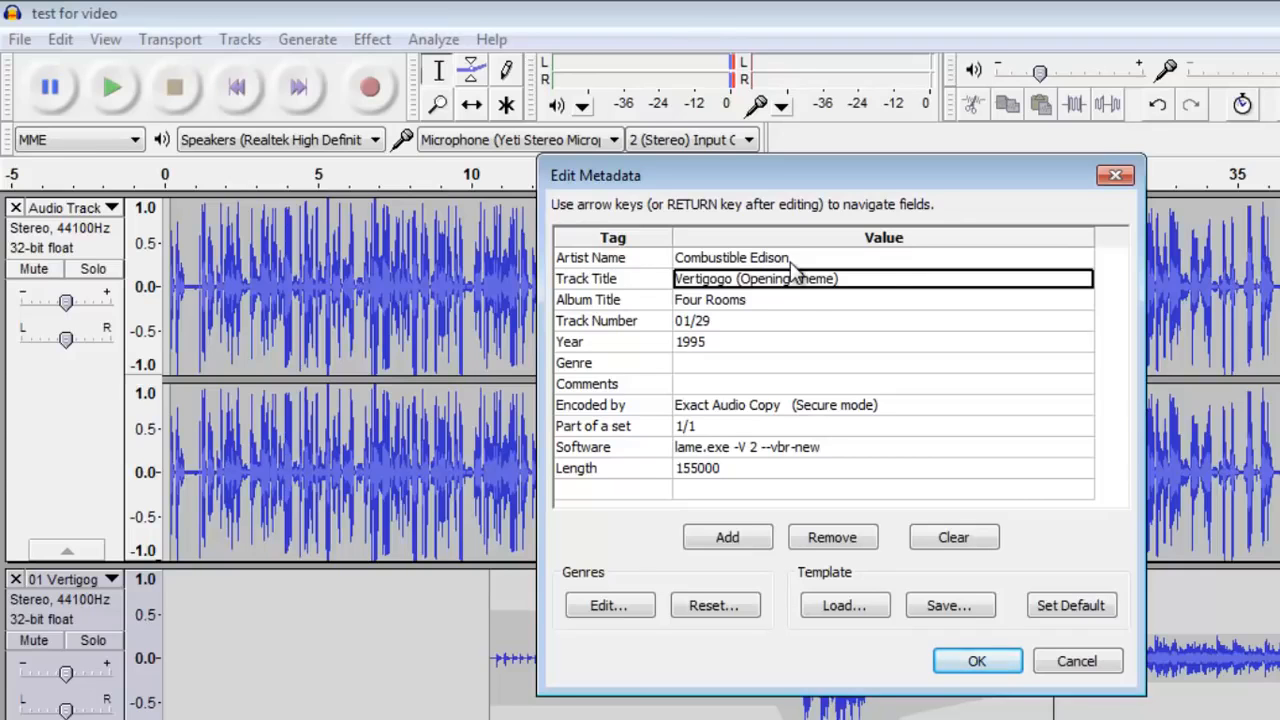
{"action": "left_click", "coordinate": [951, 535]}
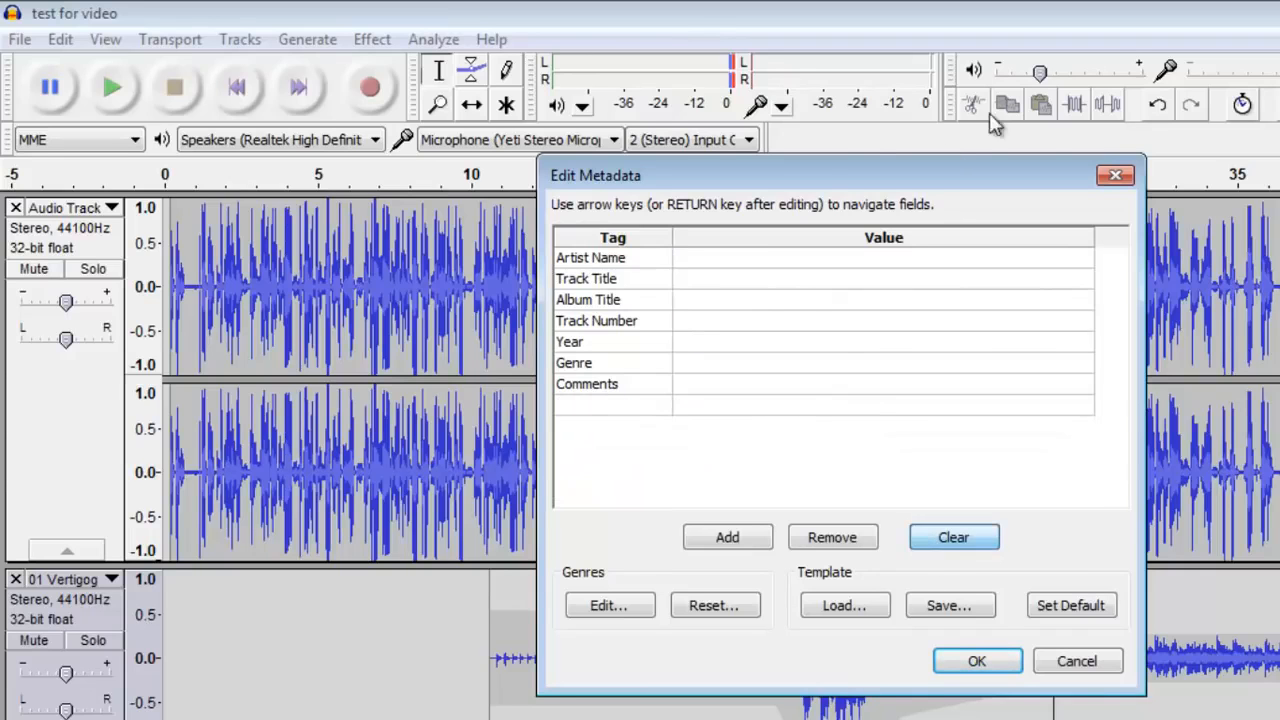
- Enter the creator's full name as Artist Name and "Test for Video" as Track Title
{"action": "left_click", "coordinate": [855, 262]}
{"action": "type", "text": "Kyle Stedman"}
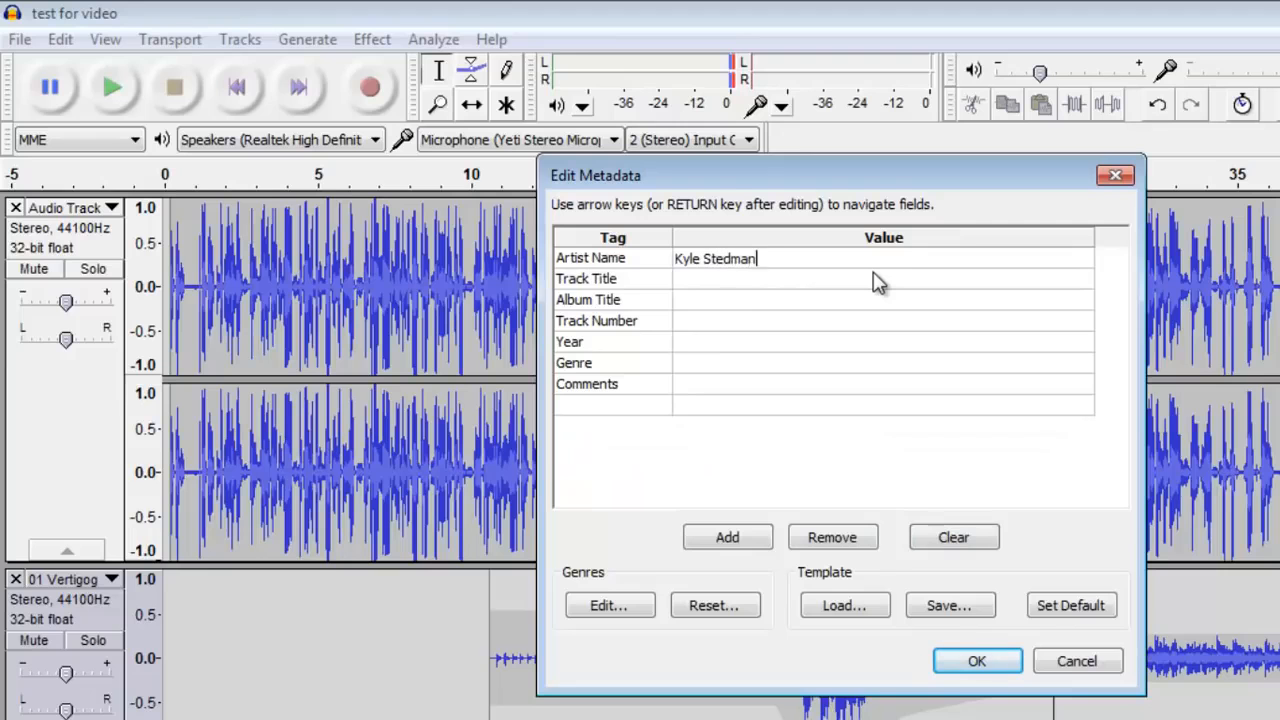
{"action": "key", "text": "Return"}
{"action": "left_click", "coordinate": [873, 281]}
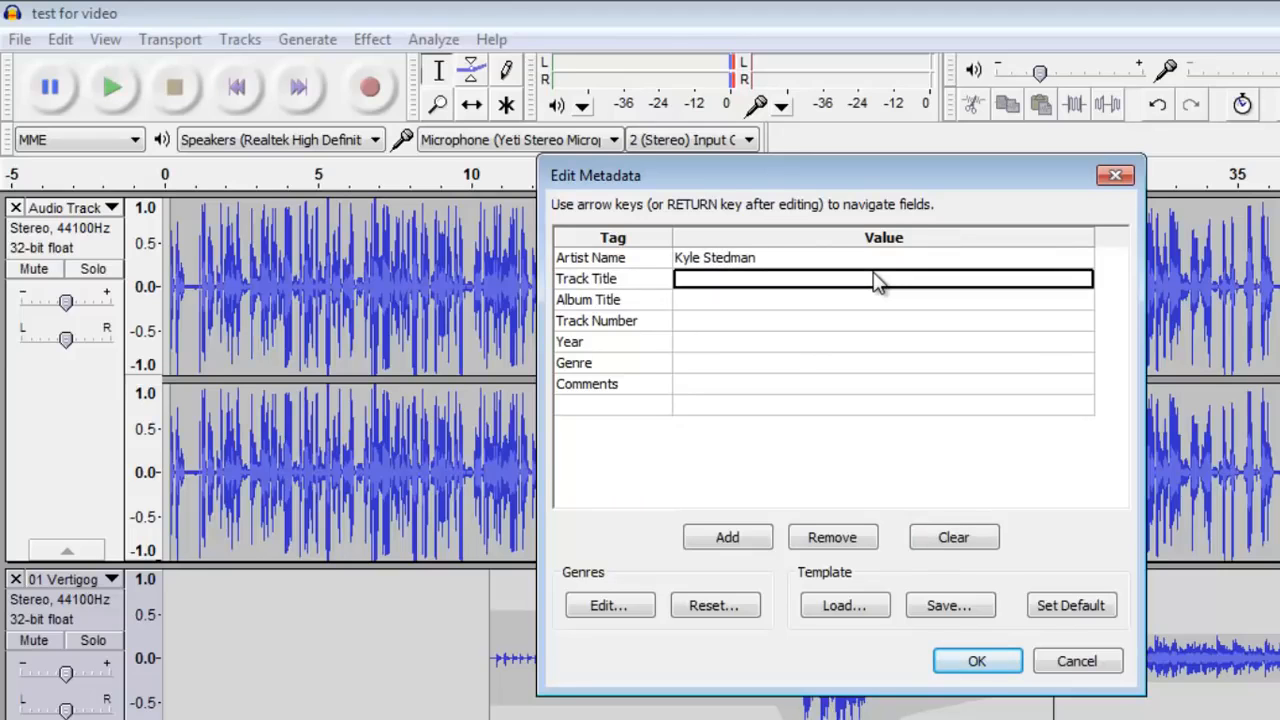
{"action": "type", "text": "Test for Video"}
{"action": "key", "text": "Return"}
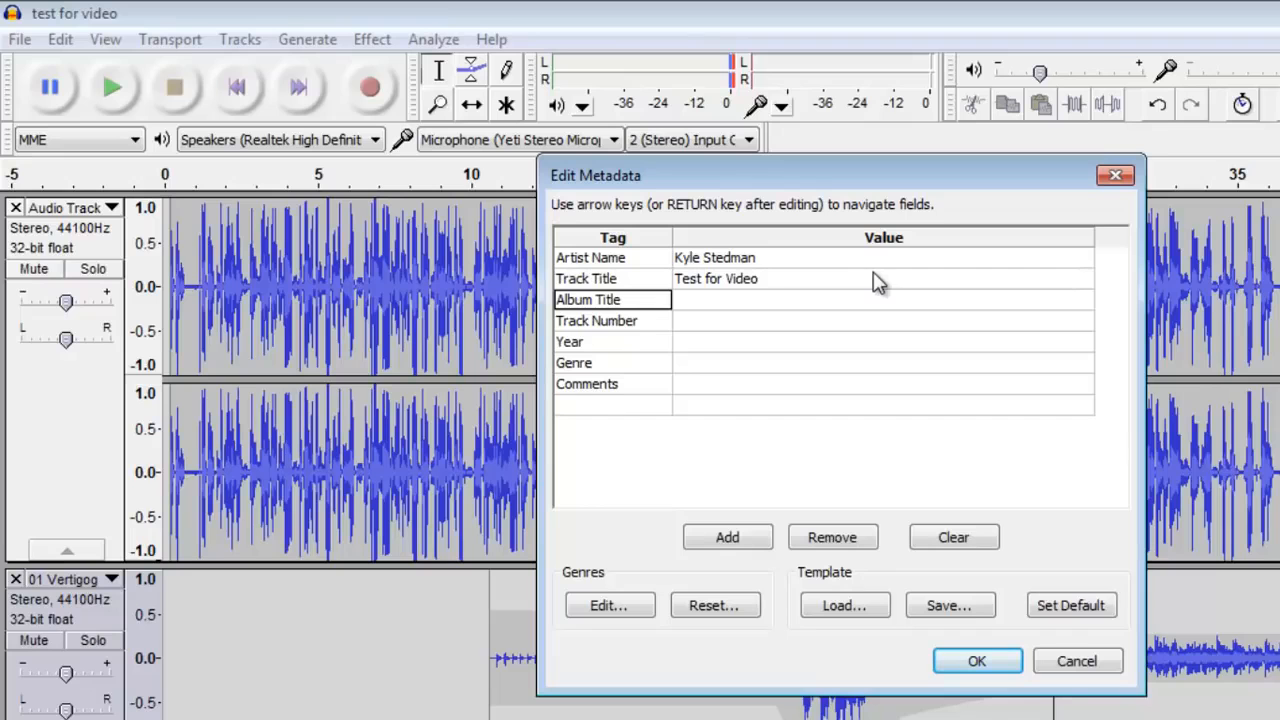
- Set the Year tag to 2015 and the Genre tag to "Audio Testing", and accept the metadata to export the MP3
{"action": "left_click", "coordinate": [826, 343]}
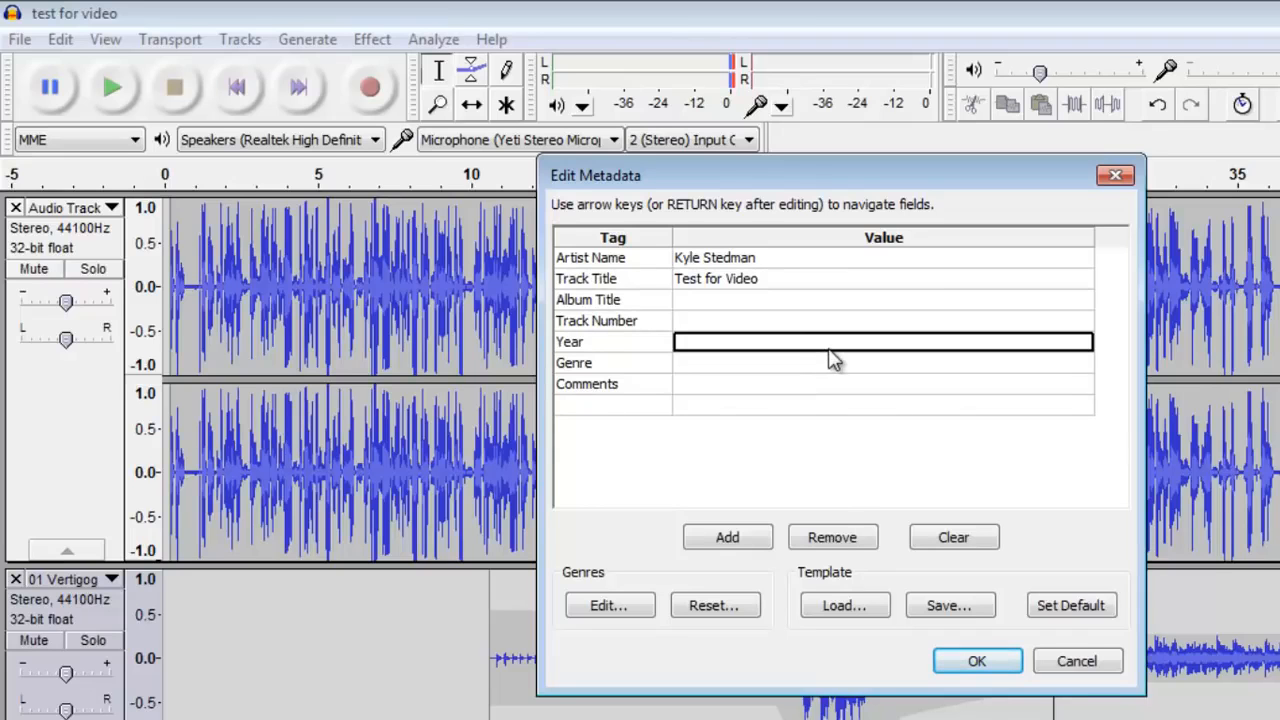
{"action": "type", "text": "2015"}
{"action": "key", "text": "Return"}
{"action": "left_click", "coordinate": [827, 365]}
{"action": "type", "text": "audio"}
{"action": "key", "text": "BackSpace"}
{"action": "key", "text": "BackSpace"}
{"action": "key", "text": "BackSpace"}
{"action": "key", "text": "BackSpace"}
{"action": "key", "text": "BackSpace"}
{"action": "type", "text": "Audio Testing"}
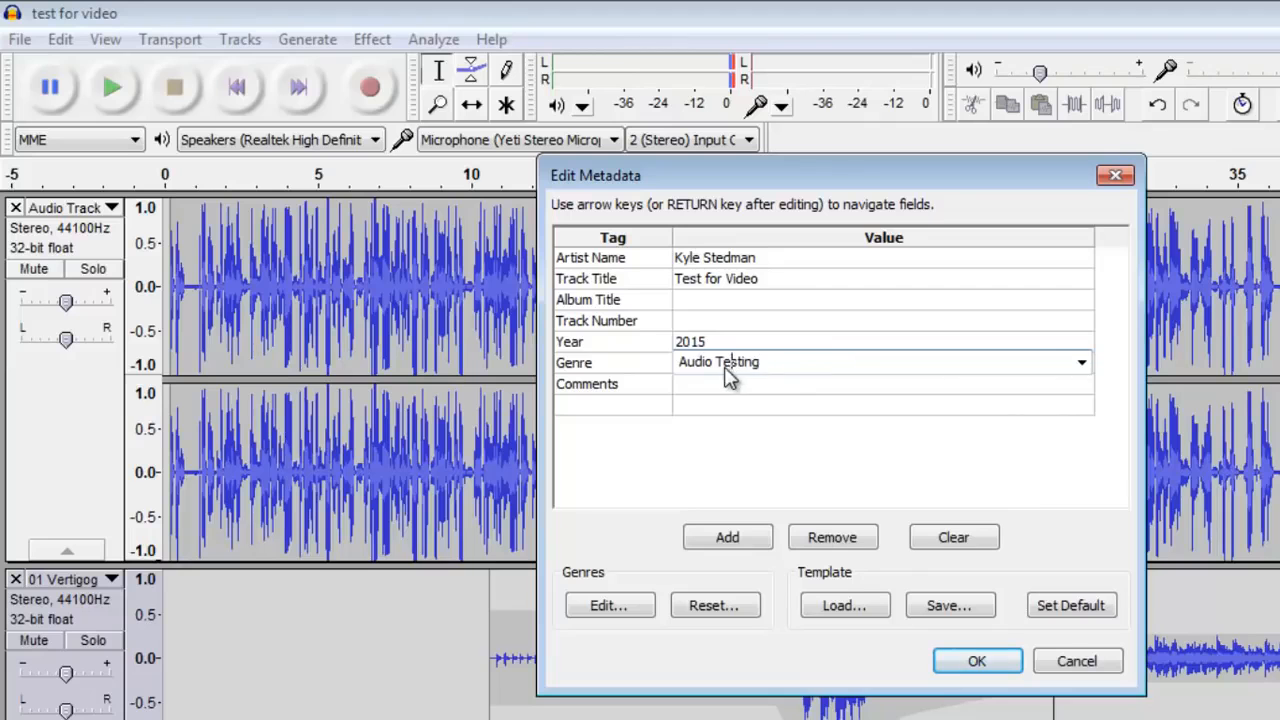
{"action": "key", "text": "Return"}
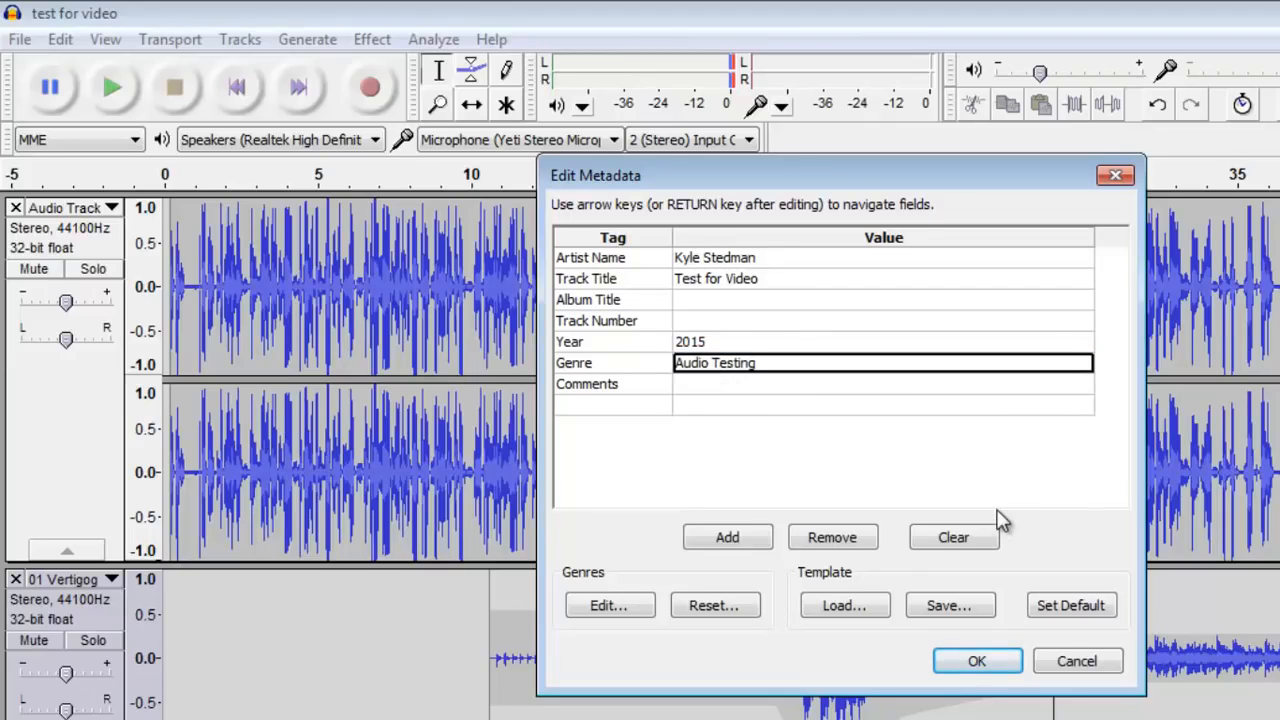
{"action": "left_click", "coordinate": [969, 671]}
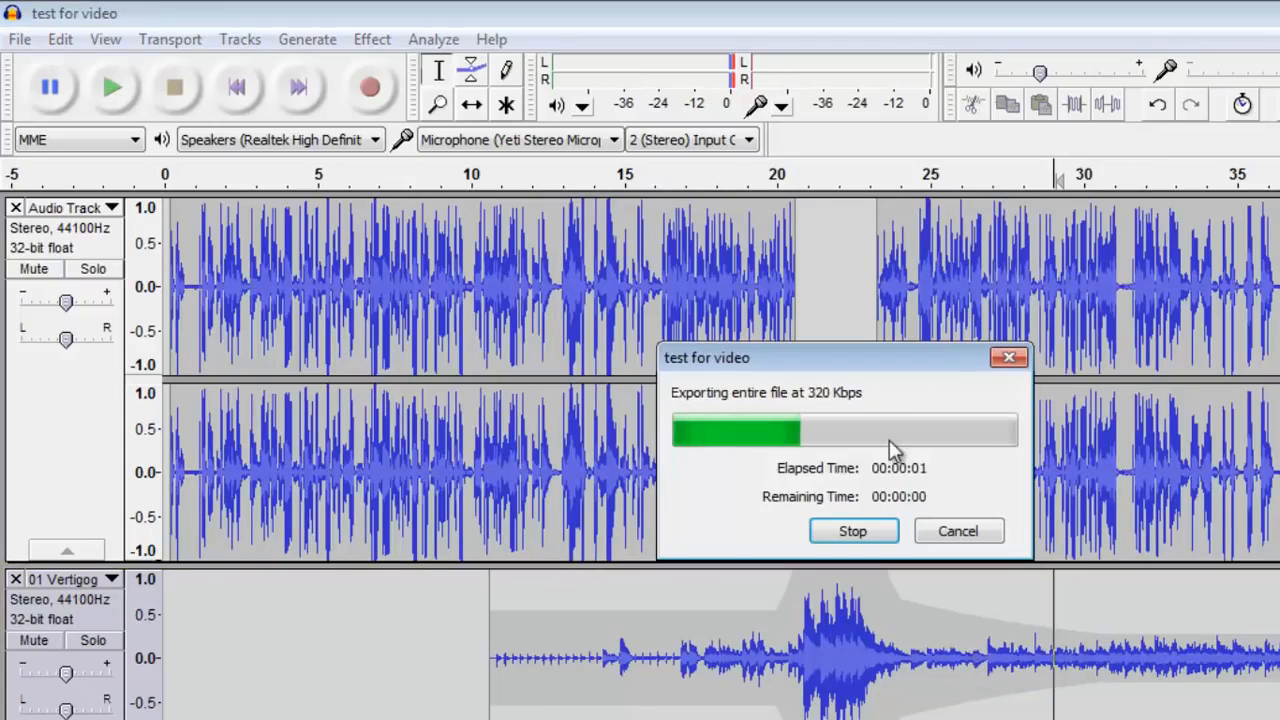